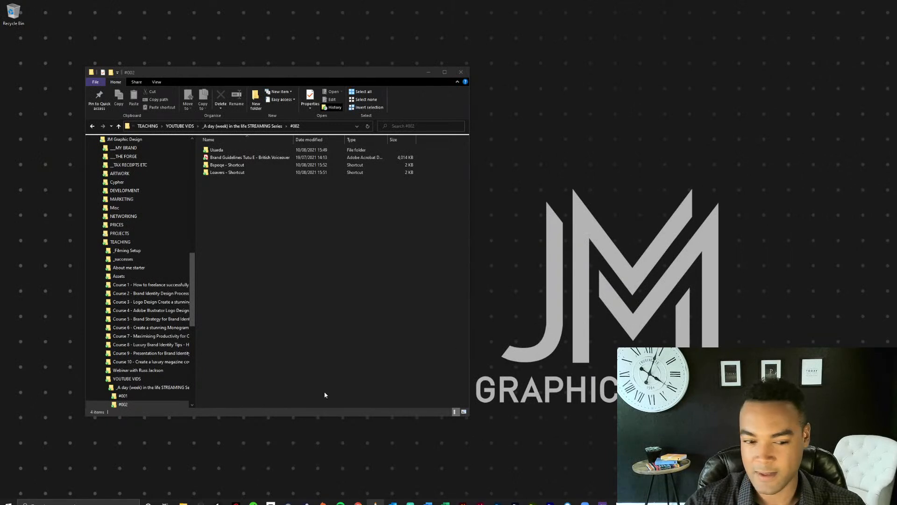
Switch to the Graphic Design Learn Squarespace site in Chrome and review its home page from the banner slideshow to the free courses section.
mouse_move(358, 502)
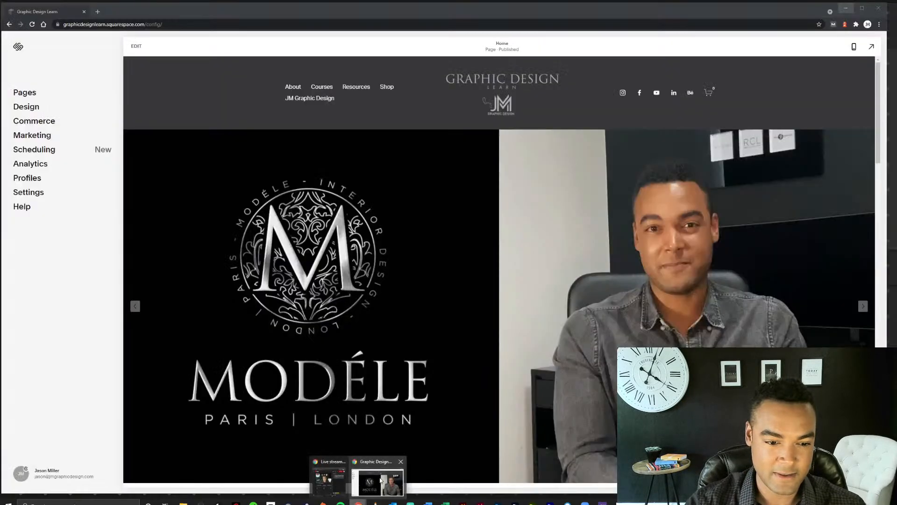
click(381, 480)
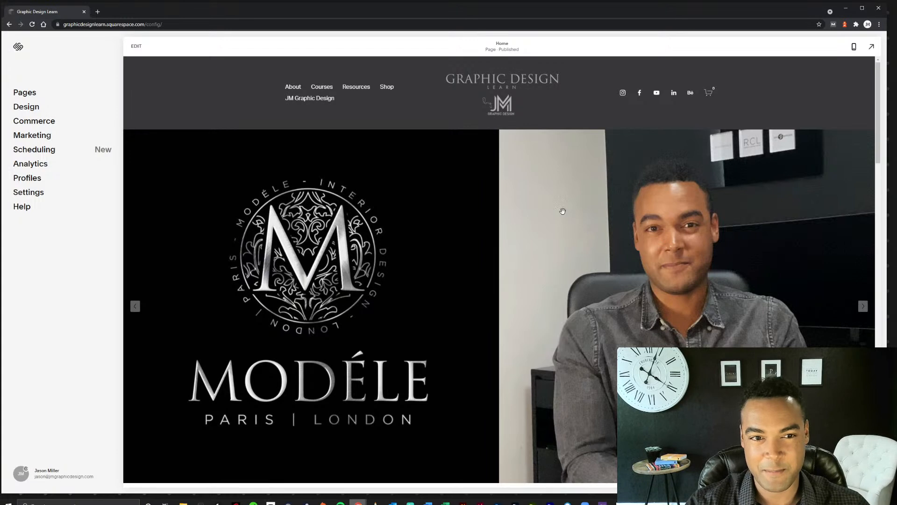
click(863, 307)
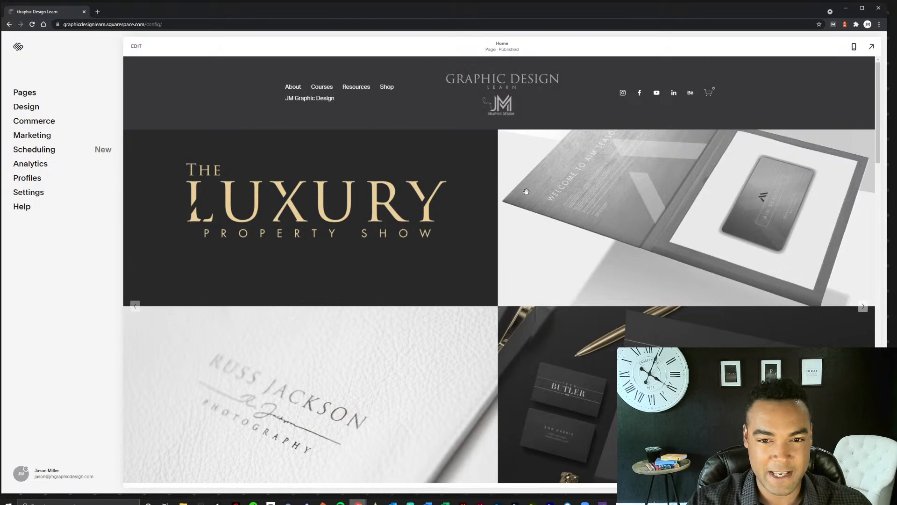
scroll(523, 192, down, 5)
scroll(520, 190, down, 6)
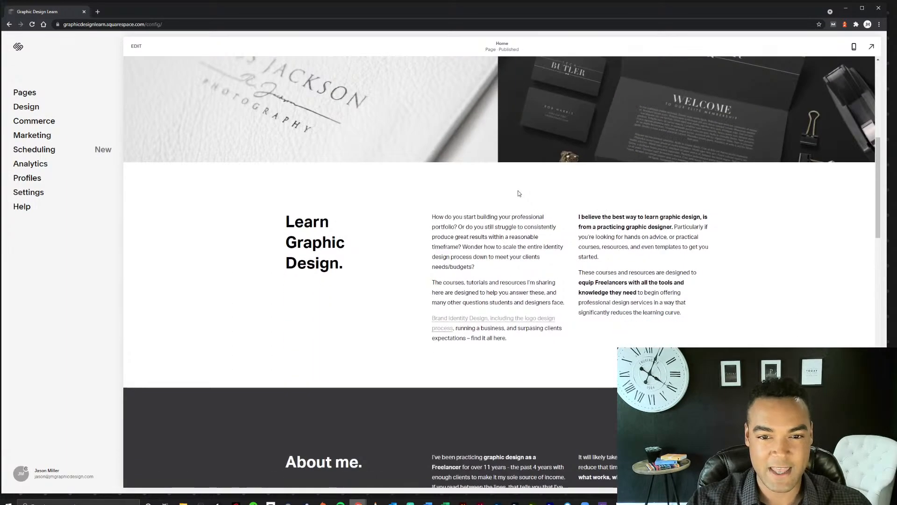
scroll(655, 220, down, 5)
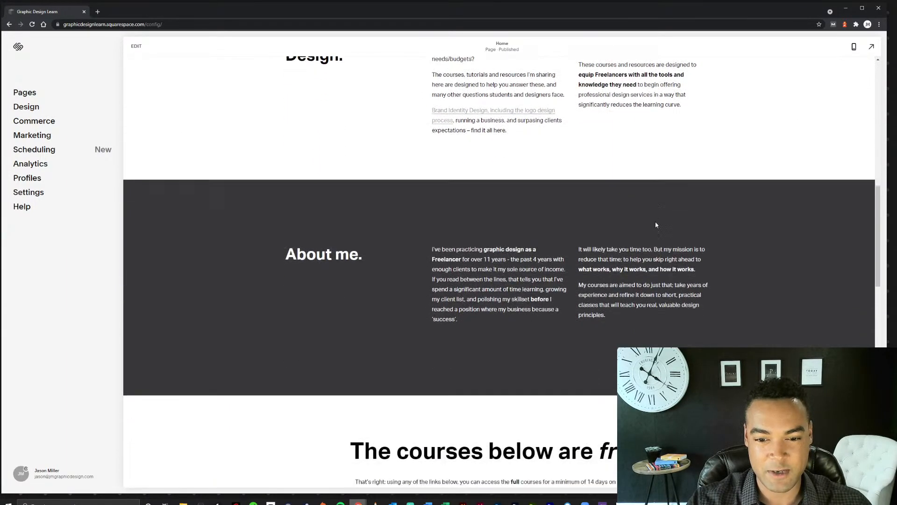
scroll(739, 205, down, 1)
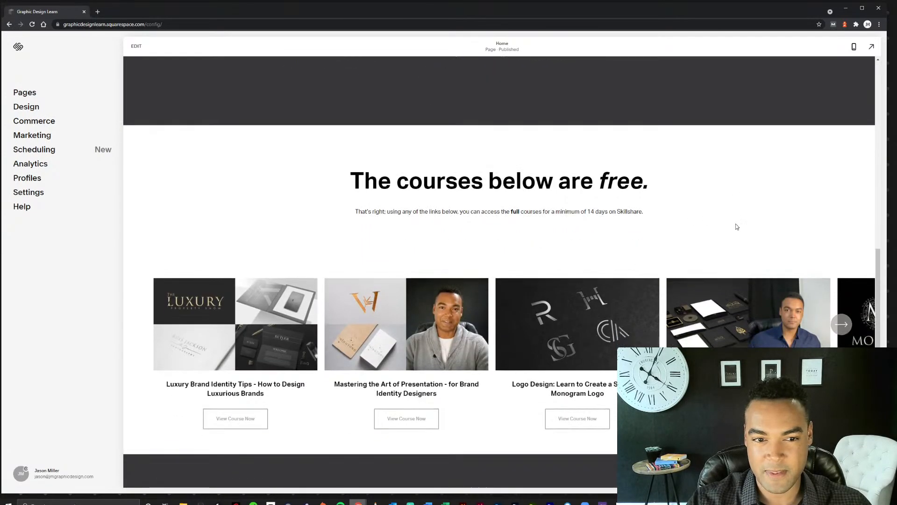
scroll(736, 226, down, 2)
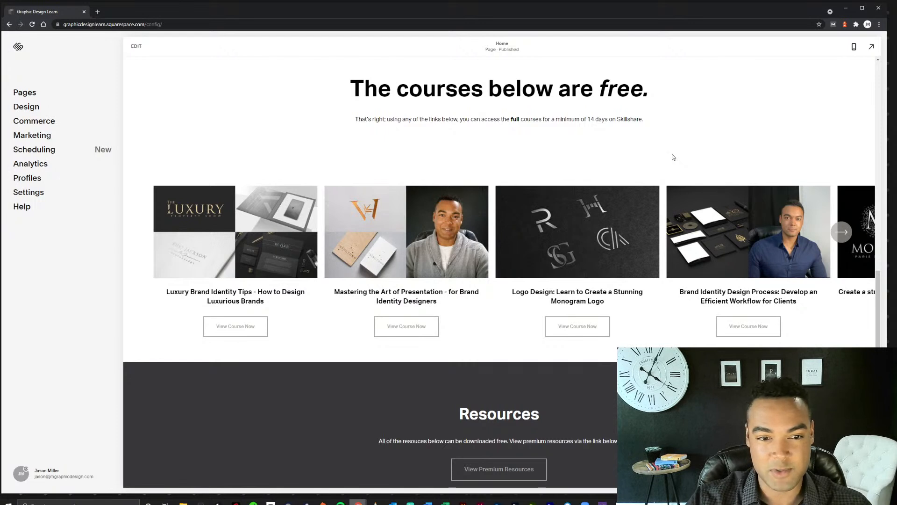
Browse the free courses carousel through to its last course, Maximising Productivity for Creatives & Freelancers.
click(842, 232)
click(841, 232)
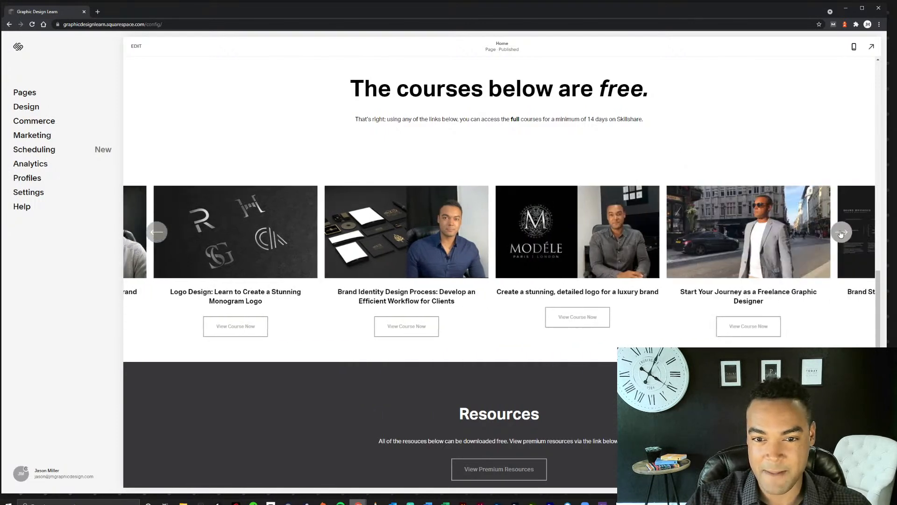
click(841, 232)
click(842, 232)
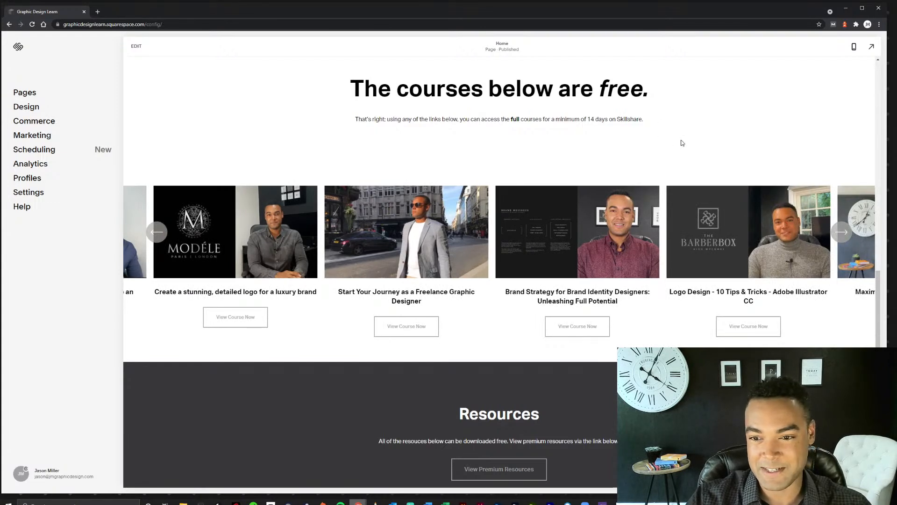
click(842, 232)
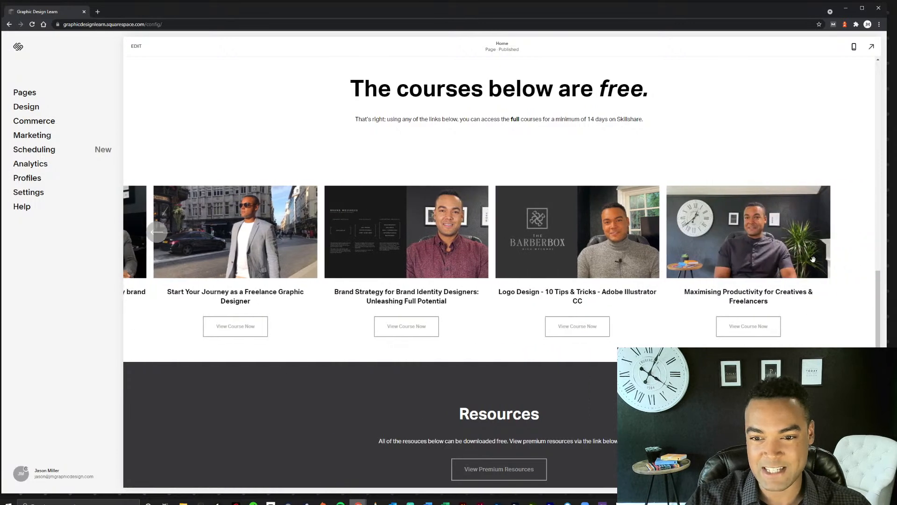
Review the home page's free Resources and shop sections down to the footer, and close the browser window.
scroll(765, 271, down, 2)
scroll(765, 271, down, 4)
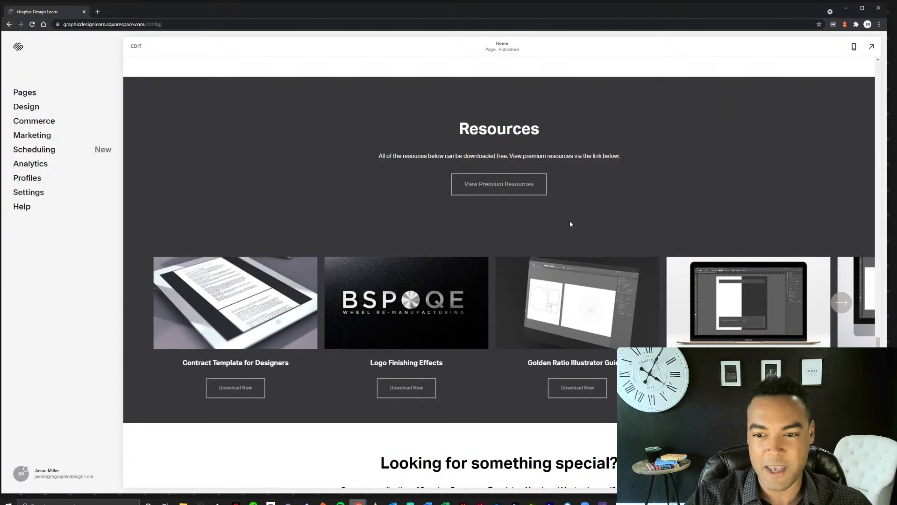
scroll(727, 202, down, 4)
scroll(758, 270, down, 1)
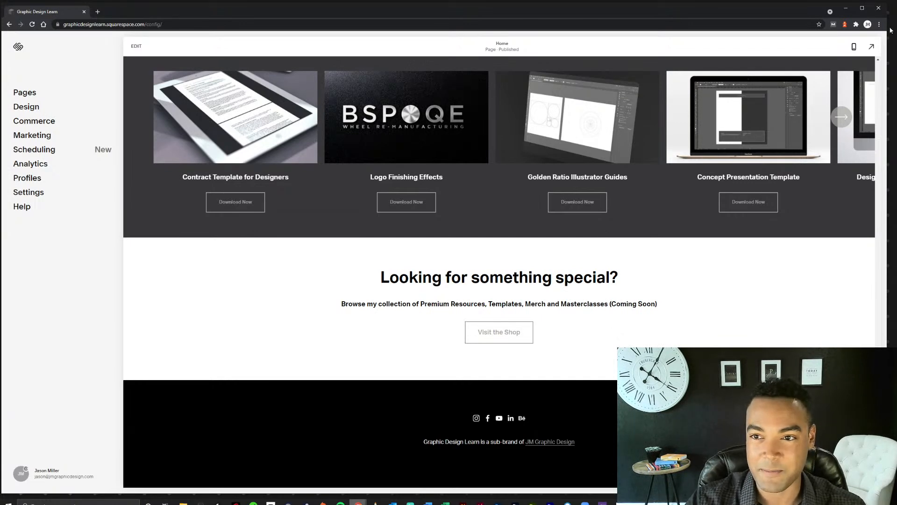
click(879, 10)
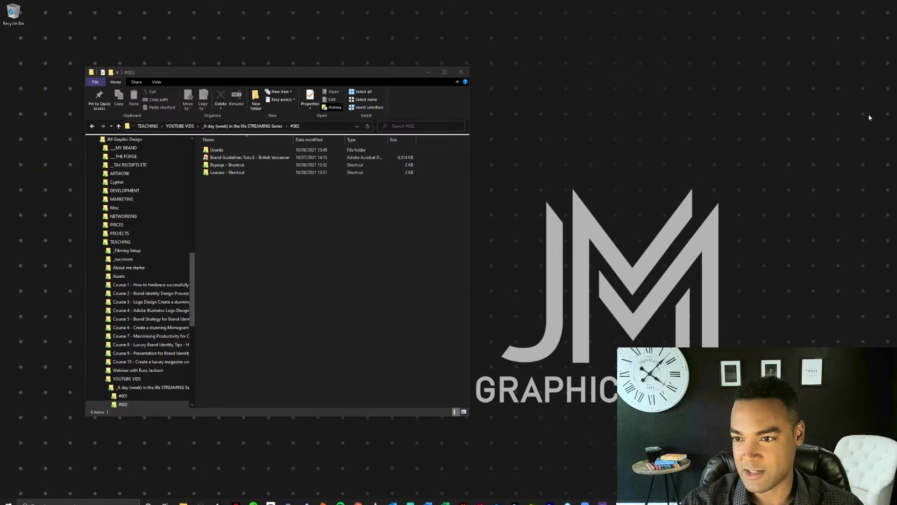
Open the Usarda Brand Guidelines PDF from the Usarda folder in Acrobat and enlarge its window to show the full cover page.
drag(358, 74, 546, 75)
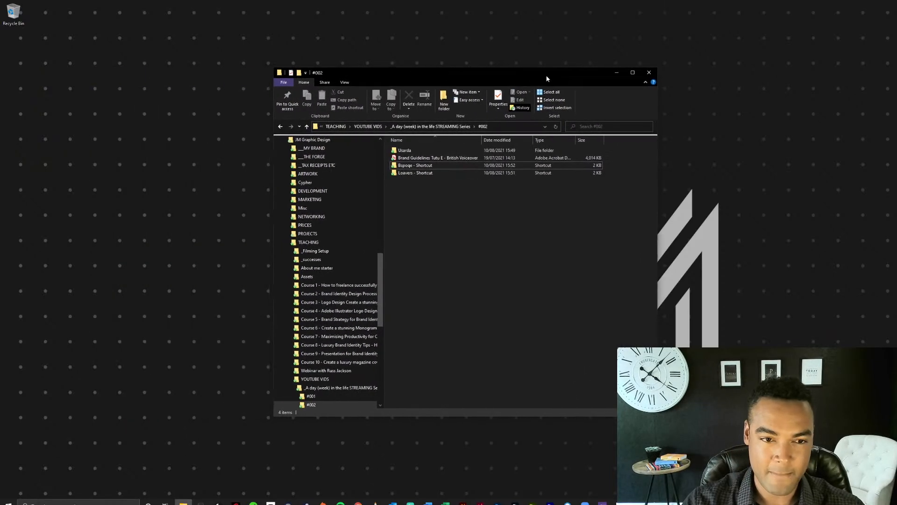
click(418, 152)
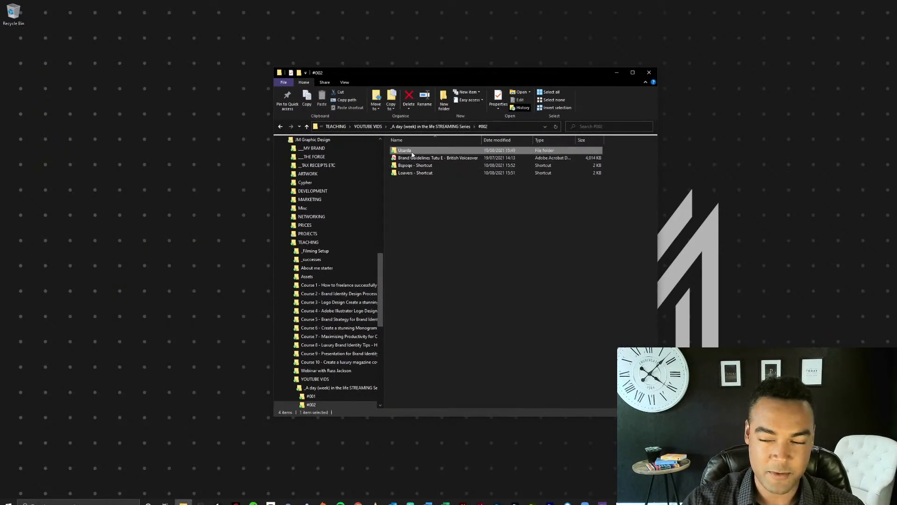
double_click(417, 152)
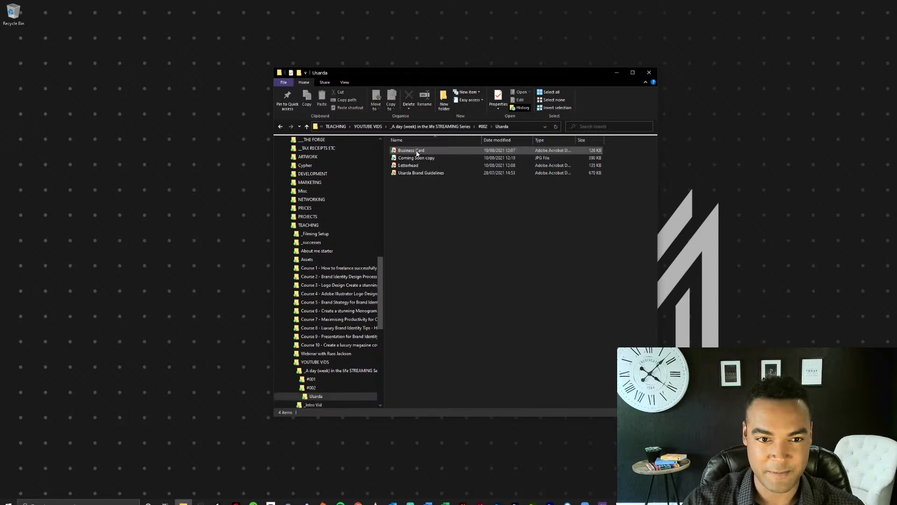
double_click(434, 173)
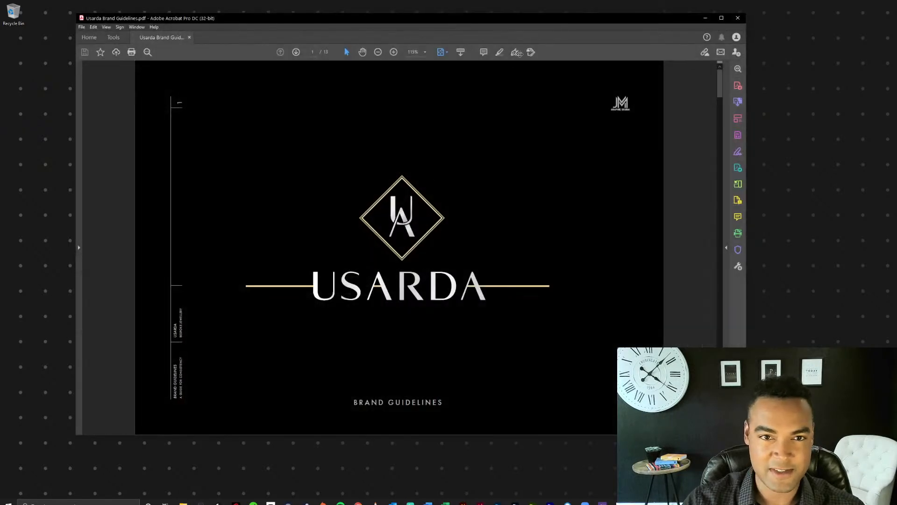
drag(532, 20, 466, 11)
drag(681, 425, 786, 443)
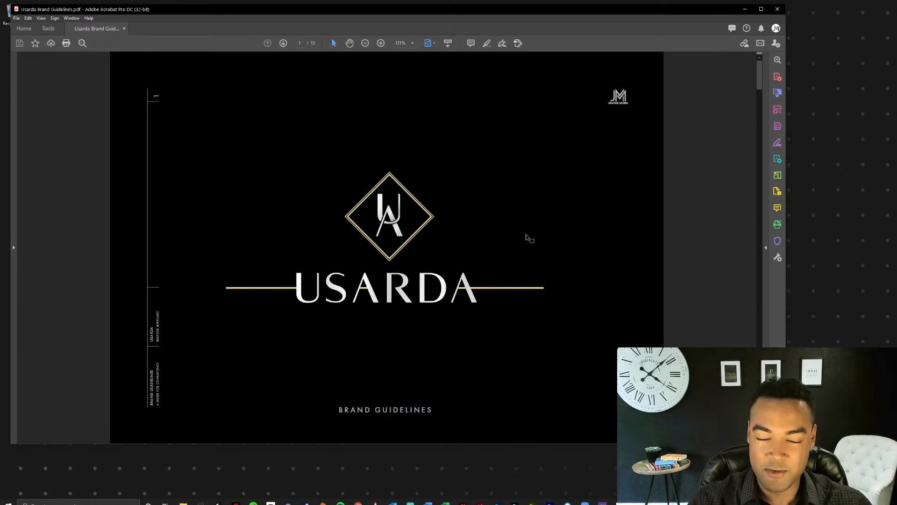
Read the brand guidelines' welcome, summary and brand messages pages.
scroll(529, 238, down, 1)
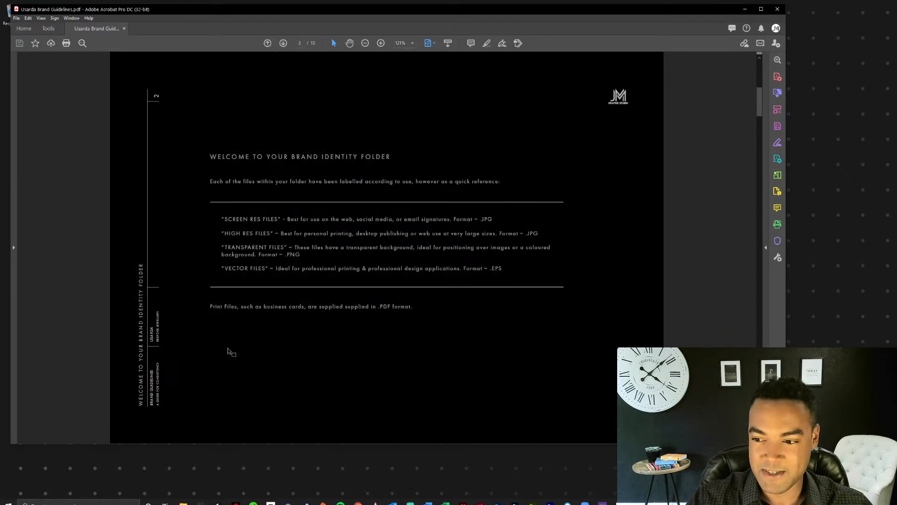
scroll(560, 296, down, 1)
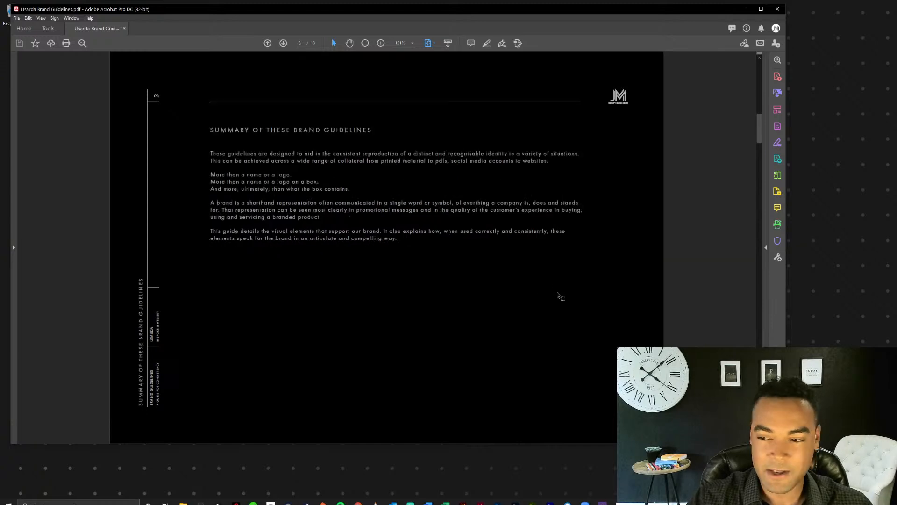
scroll(559, 296, down, 1)
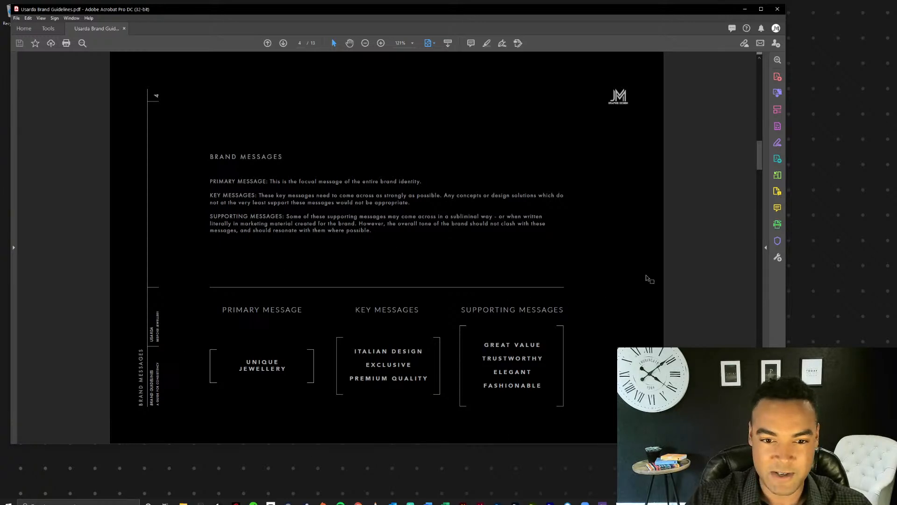
Examine the primary logo, secondary logo and brandmark pages, comparing the light and dark versions of the Usarda logo.
scroll(629, 270, down, 1)
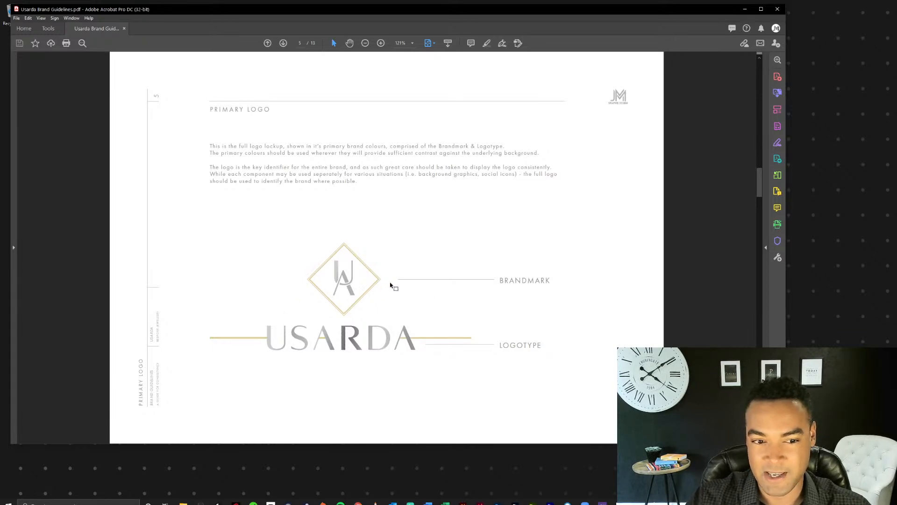
scroll(417, 290, down, 1)
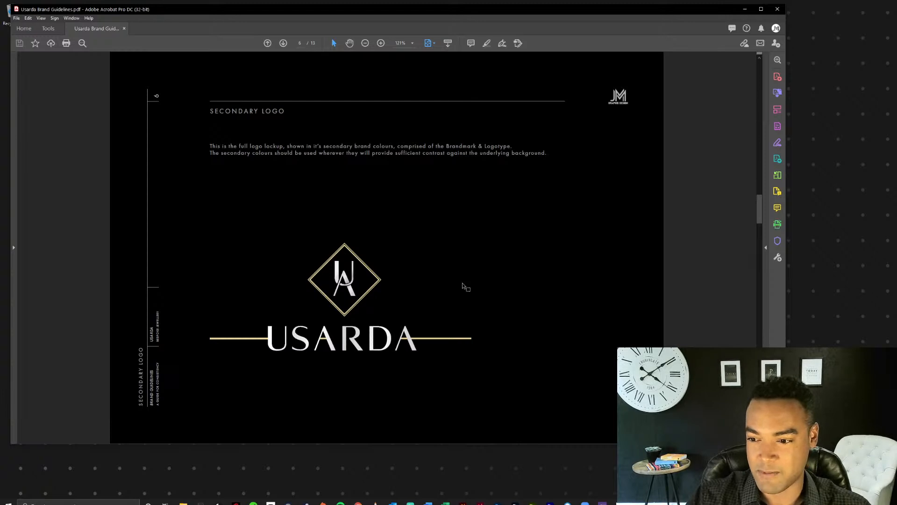
scroll(466, 284, up, 1)
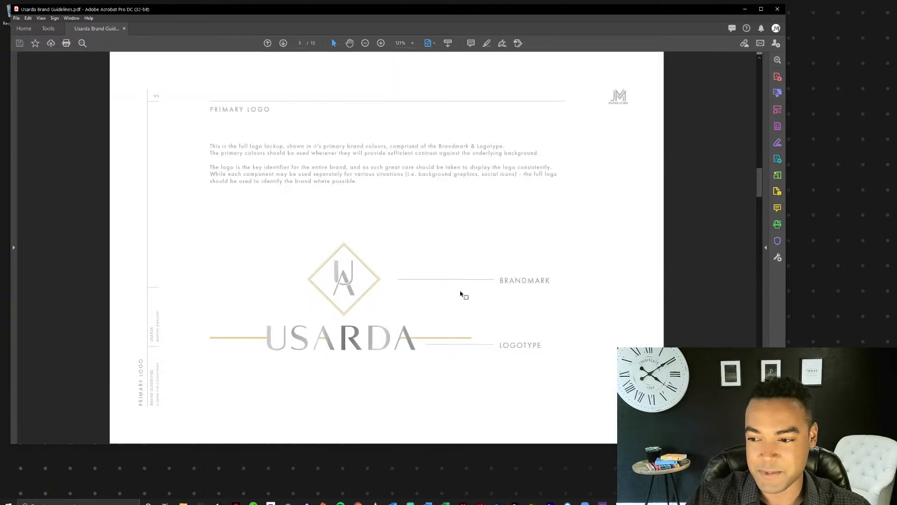
scroll(462, 294, down, 1)
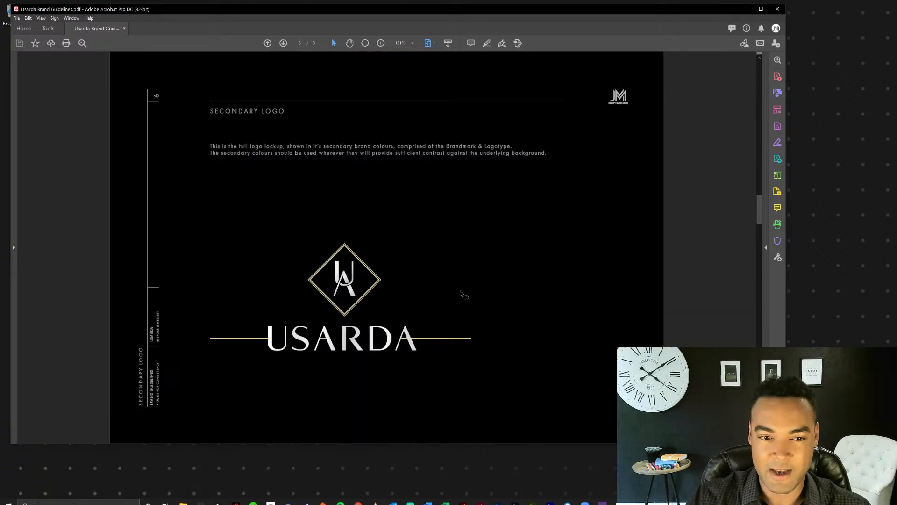
scroll(462, 294, down, 1)
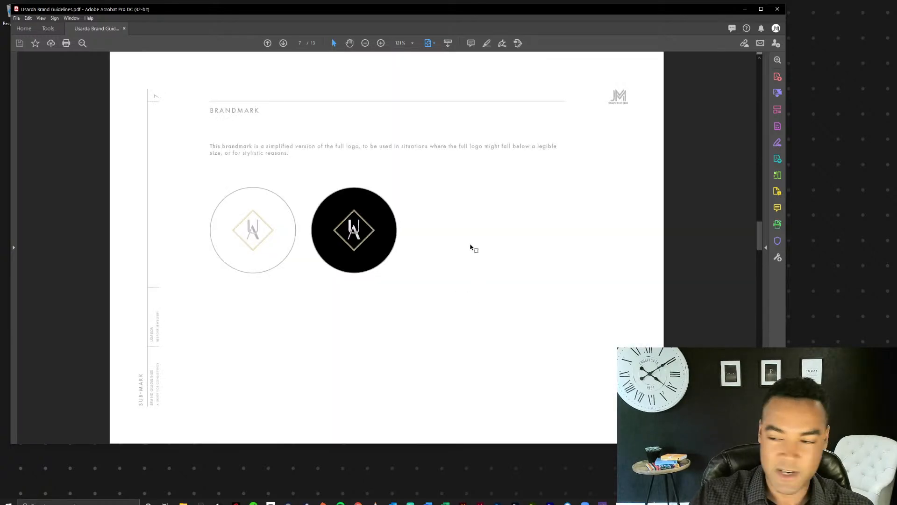
scroll(471, 247, up, 1)
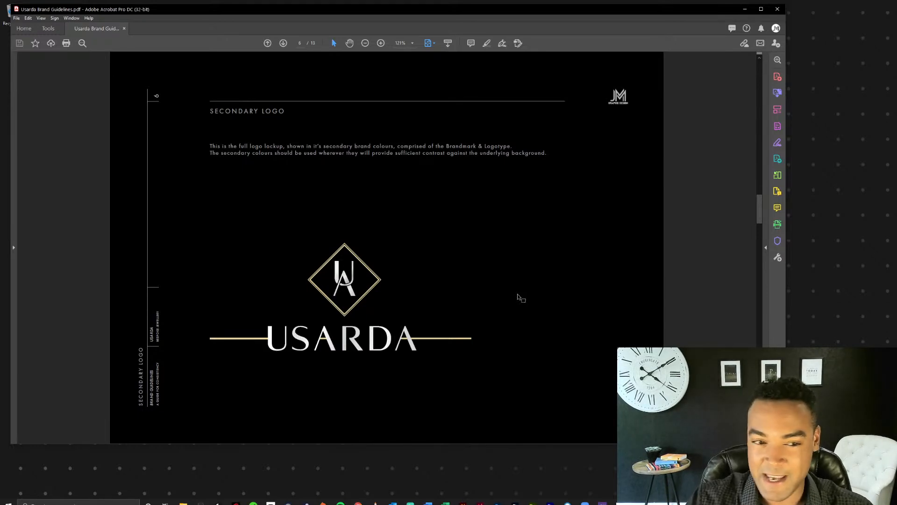
scroll(516, 294, down, 1)
scroll(511, 298, up, 1)
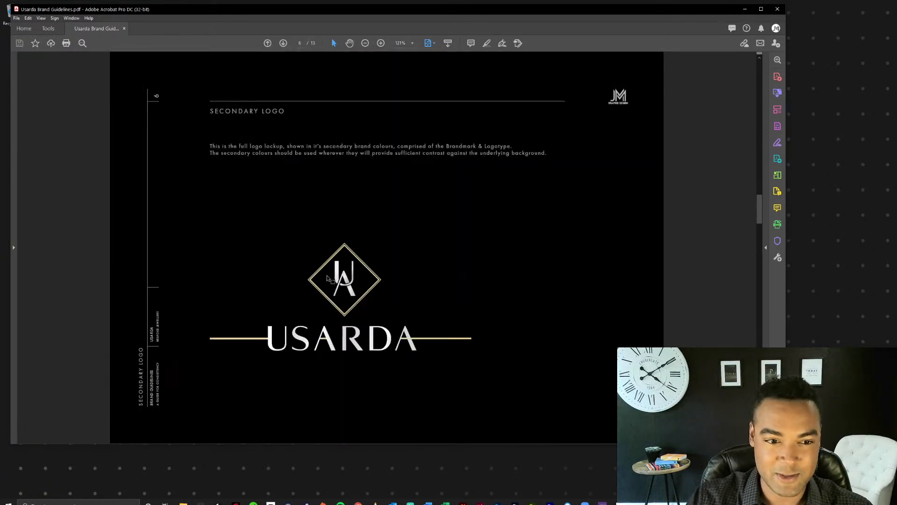
scroll(410, 274, down, 1)
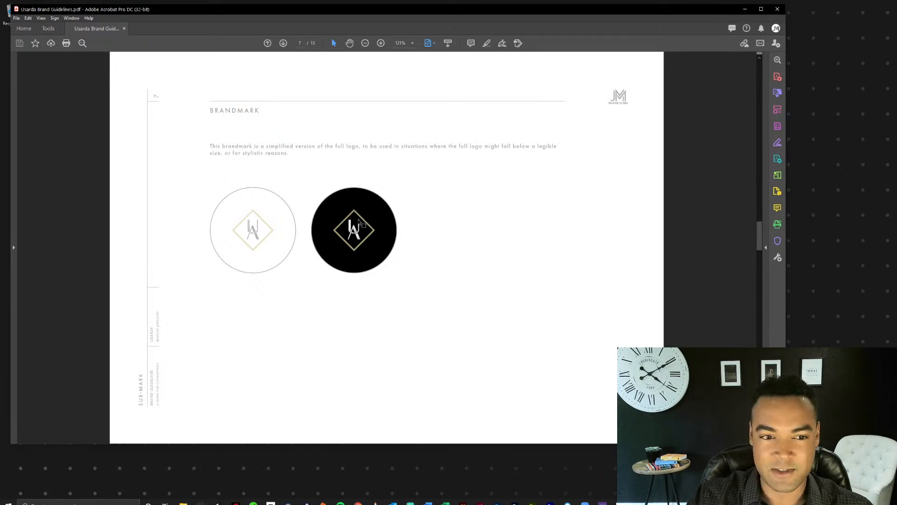
Review the guidelines' logo usage, typography, font hierarchy, colour palette and examples pages through to the last page.
scroll(439, 224, down, 1)
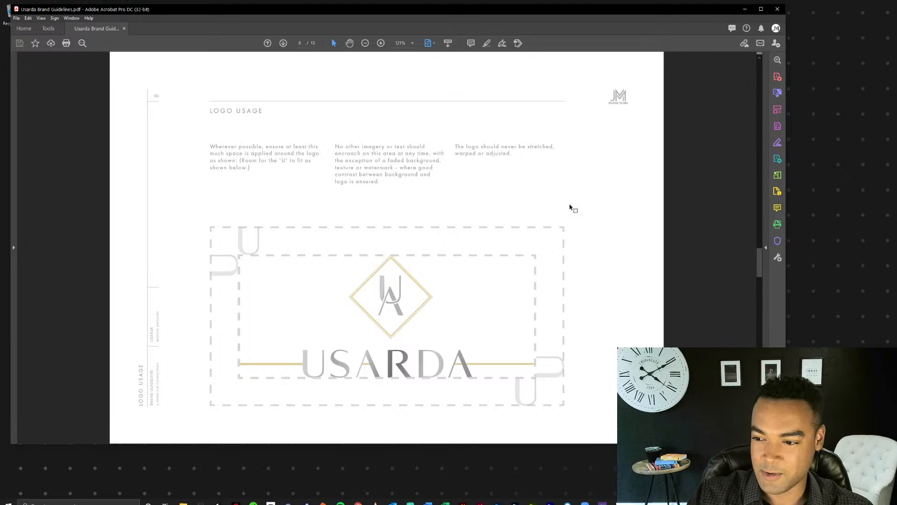
scroll(571, 207, down, 3)
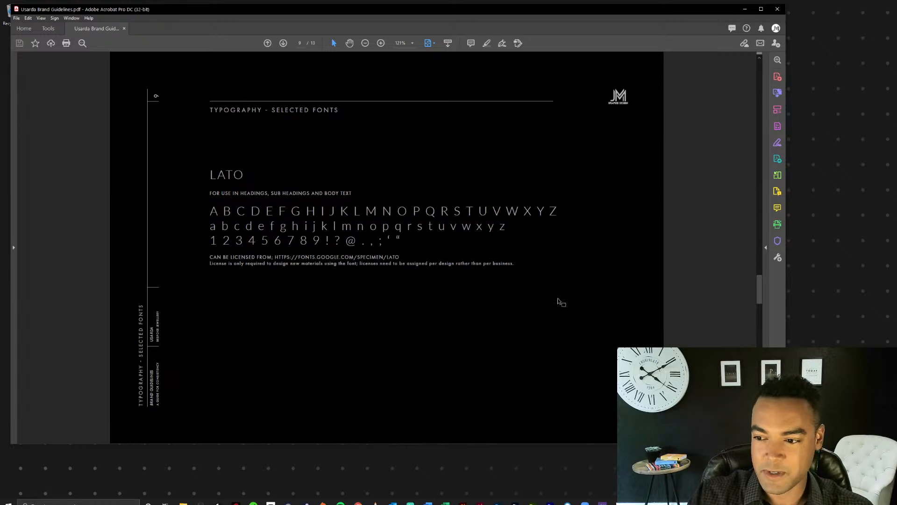
scroll(560, 302, down, 3)
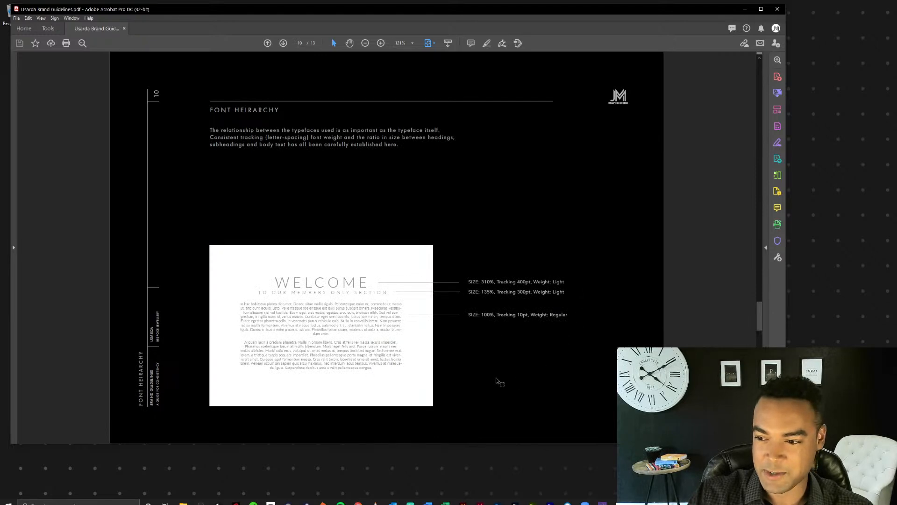
scroll(543, 370, down, 1)
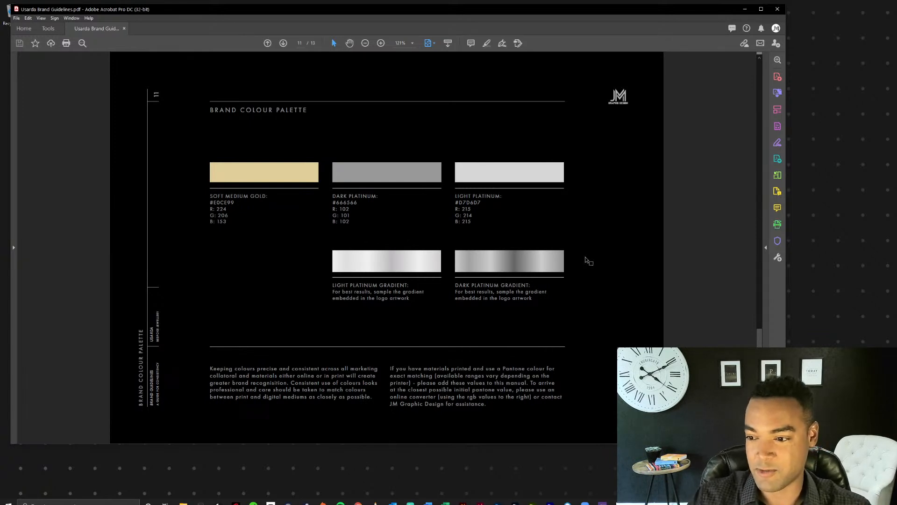
scroll(581, 247, down, 1)
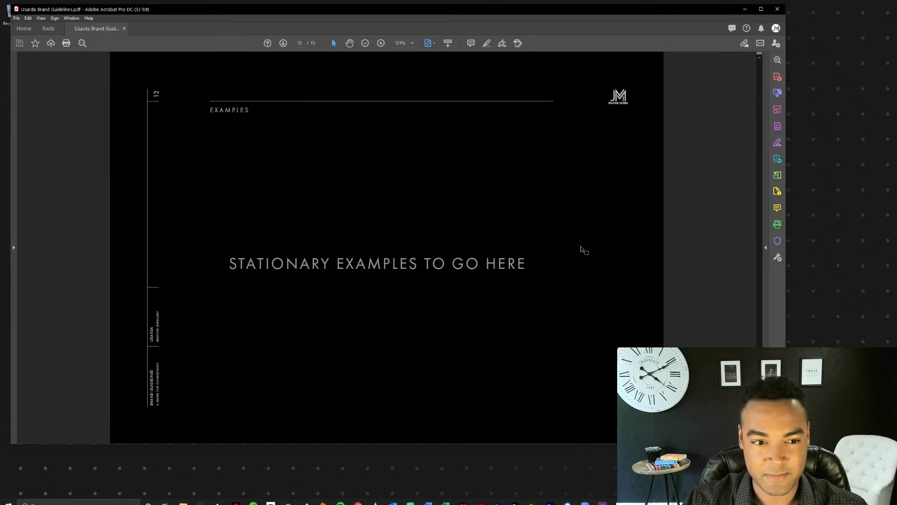
scroll(581, 249, down, 1)
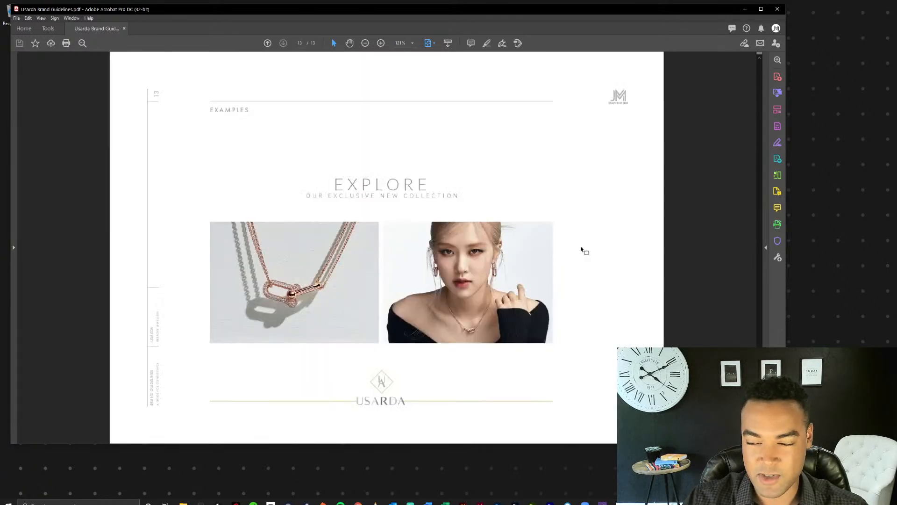
Look over the Usarda guidelines' final examples pages again and close the PDF.
scroll(581, 249, up, 1)
scroll(584, 251, down, 1)
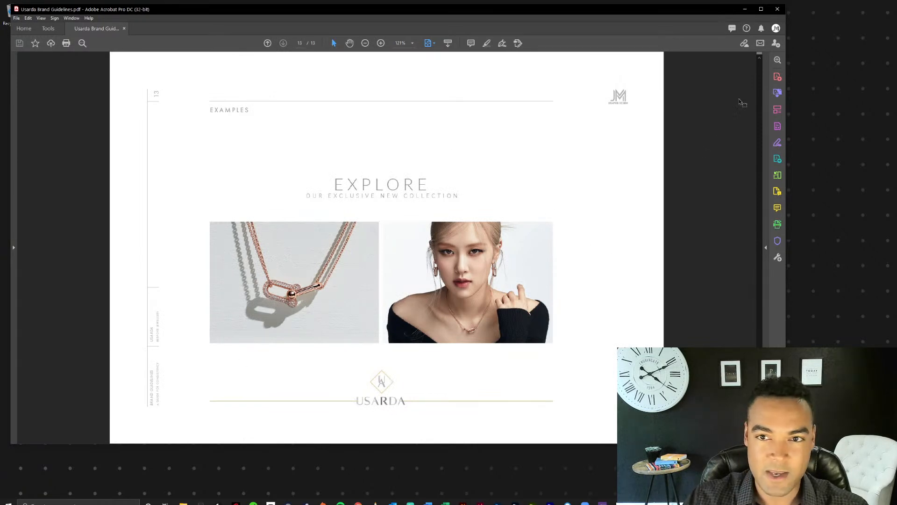
click(776, 9)
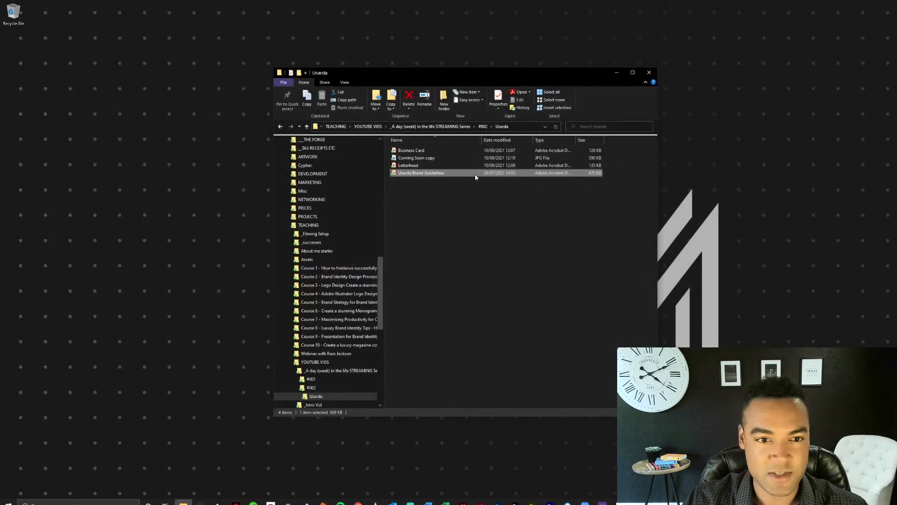
View the Coming Soon copy JPG from the Usarda folder in Photos, in a repositioned and enlarged window, and close it.
double_click(436, 159)
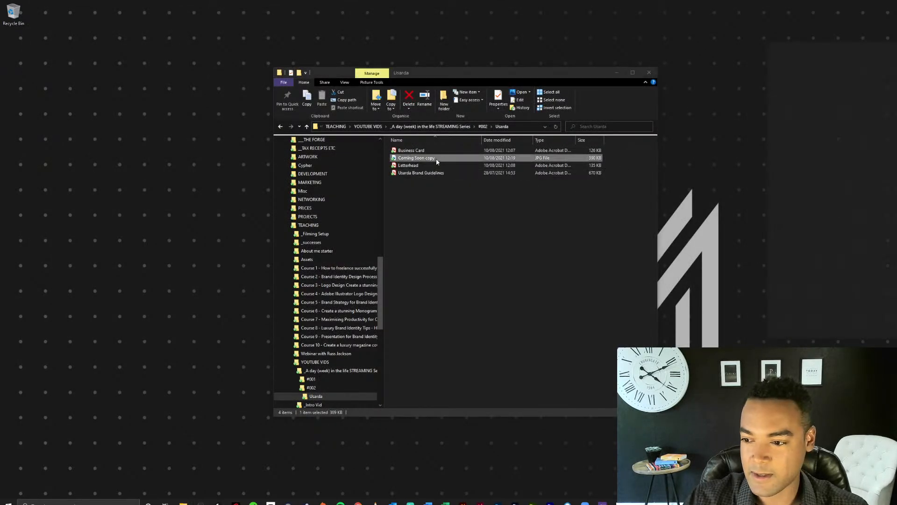
drag(896, 52, 425, 31)
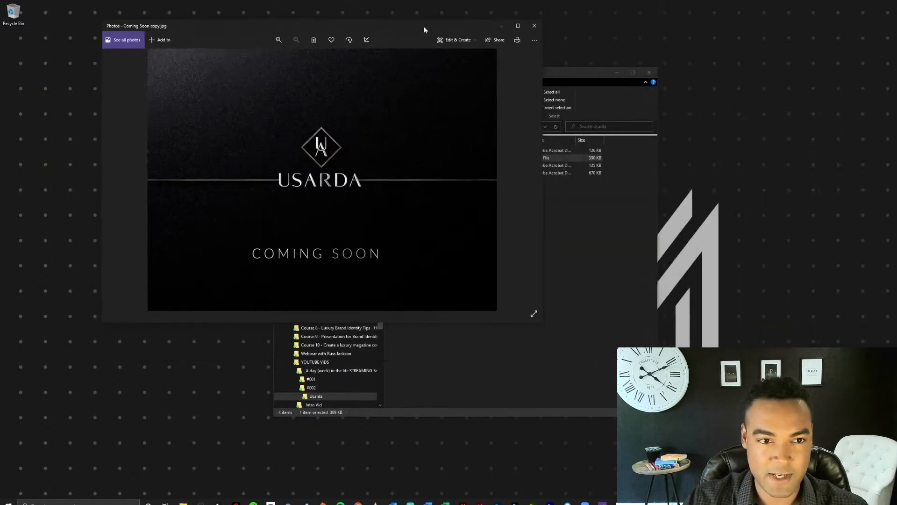
drag(539, 322, 873, 486)
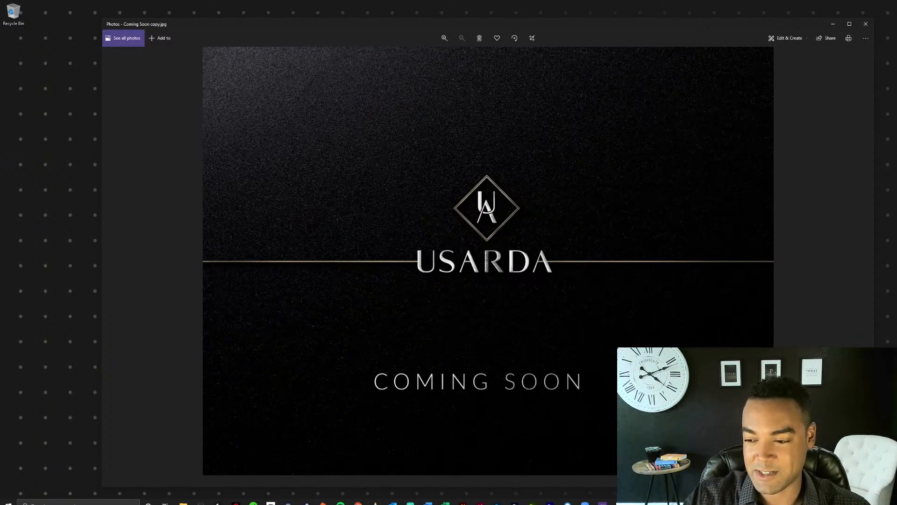
click(866, 24)
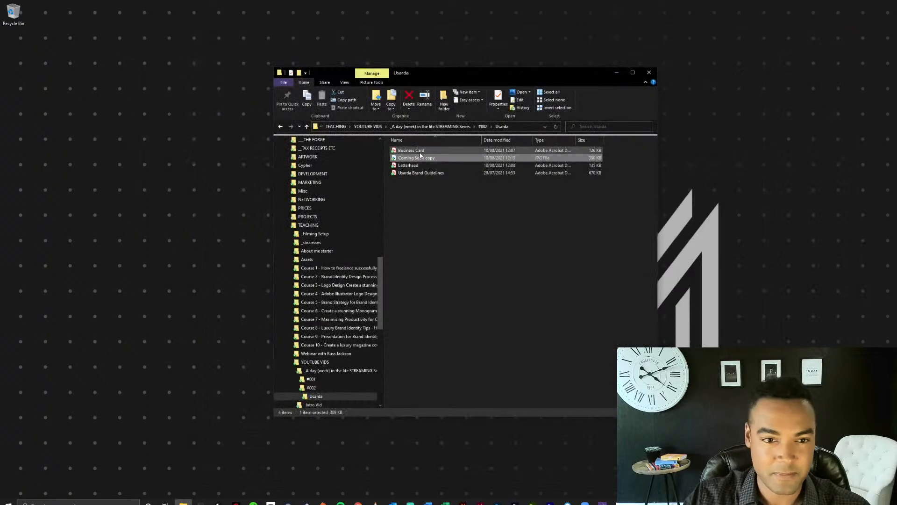
View both pages of the Business Card PDF from the Usarda folder in Acrobat and close it.
double_click(418, 152)
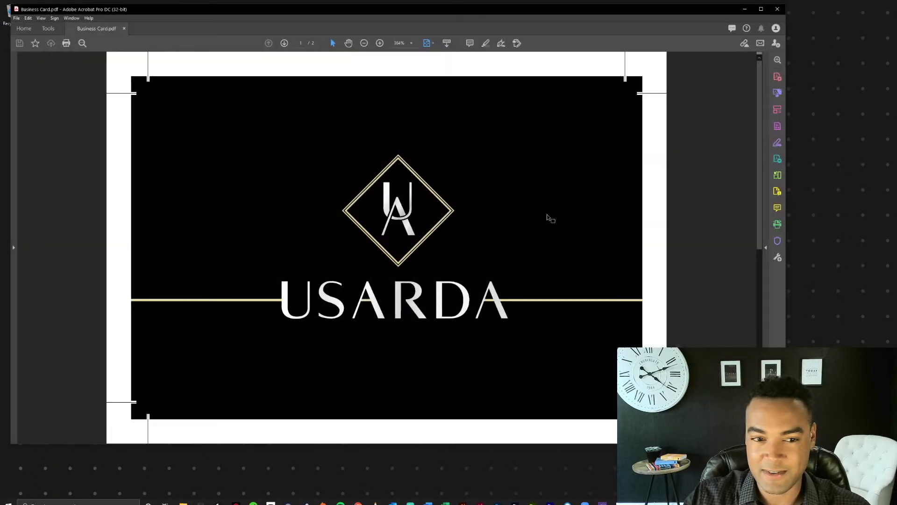
scroll(551, 218, down, 1)
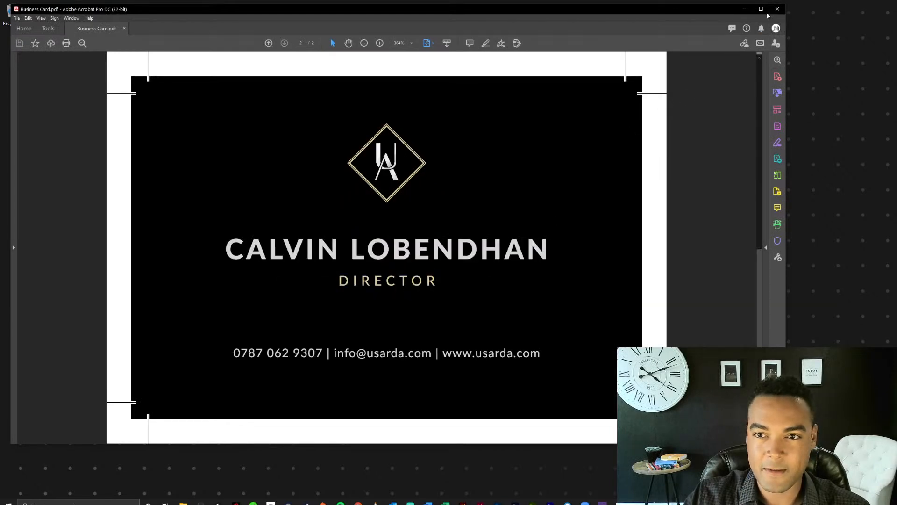
click(777, 9)
View the Letterhead PDF from the Usarda folder, zoomed out to show the whole page, and close it.
double_click(422, 166)
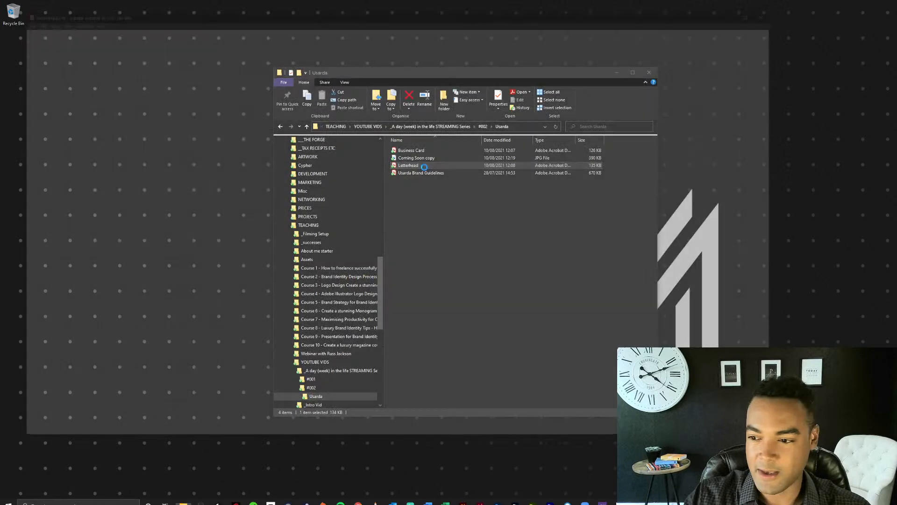
click(364, 43)
click(364, 43)
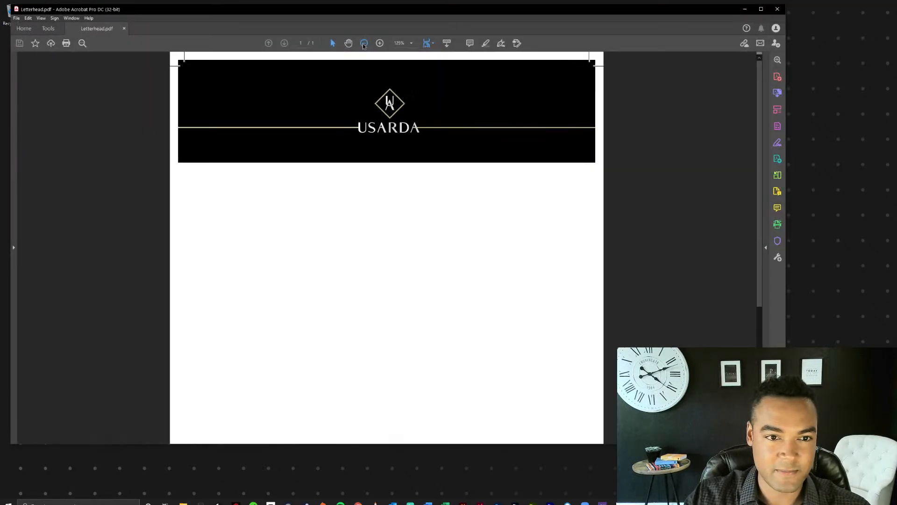
click(363, 43)
click(364, 43)
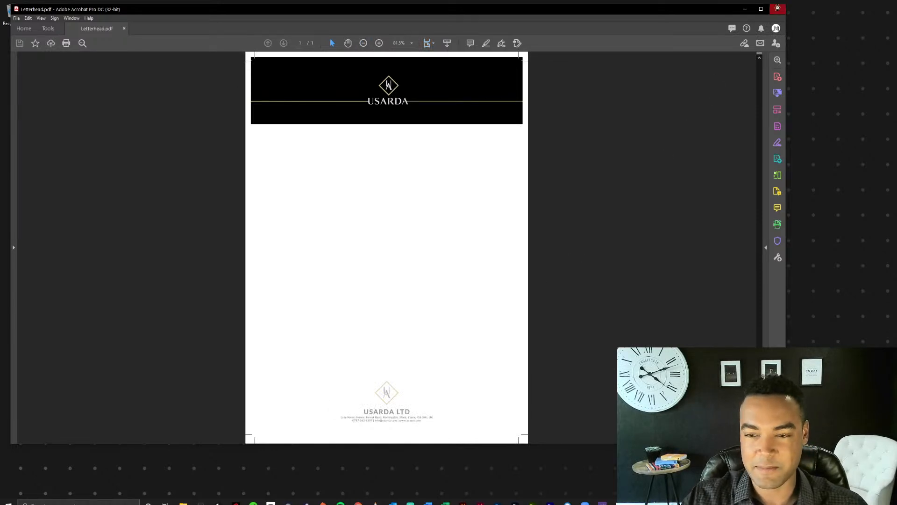
click(778, 9)
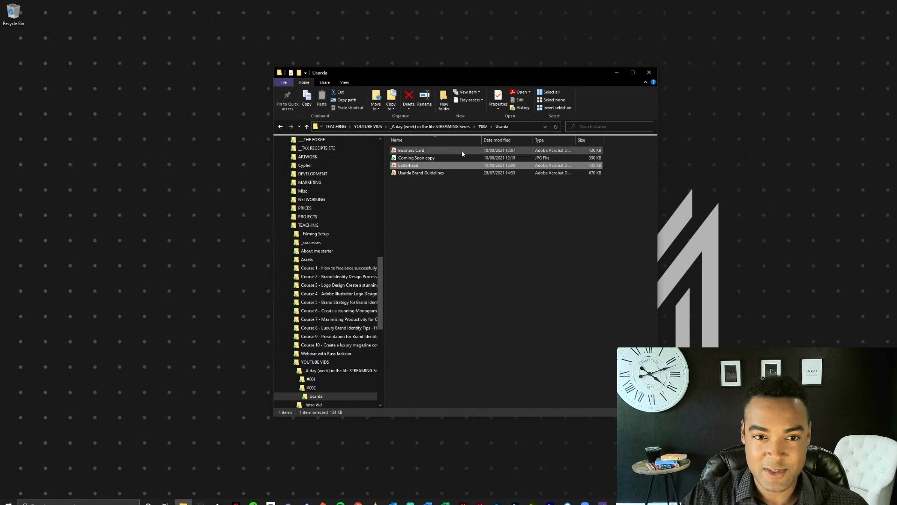
Return to the #002 folder of the streaming series and open the British Voiceover brand guidelines PDF in Acrobat.
click(457, 127)
double_click(405, 158)
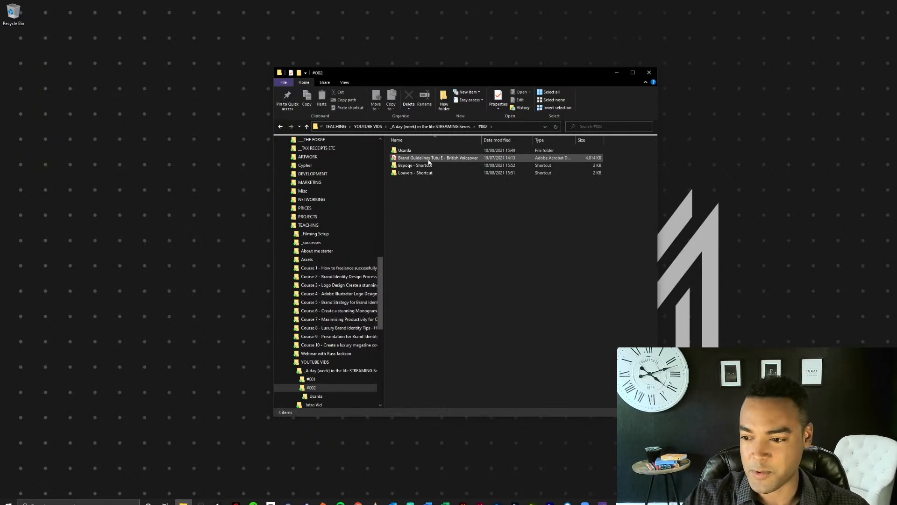
double_click(429, 159)
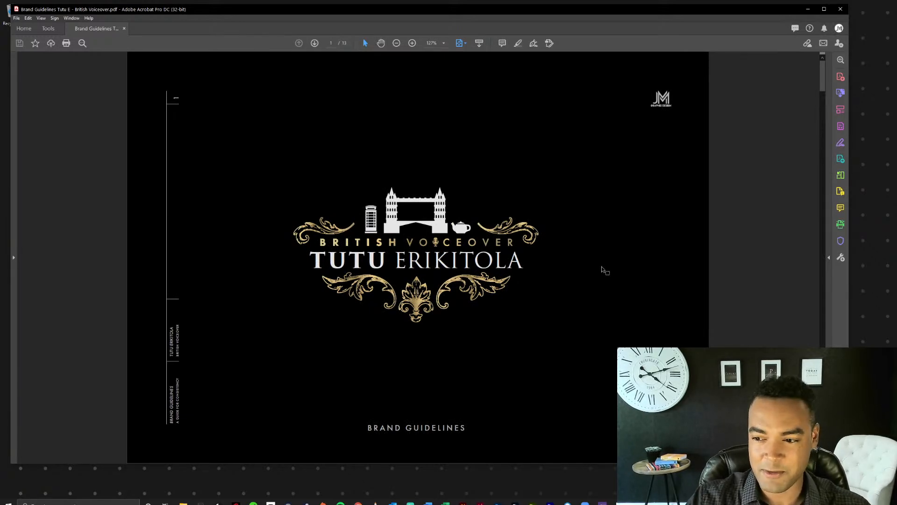
Read the British Voiceover guidelines' cover, welcome, summary and brand messages pages.
scroll(603, 270, down, 2)
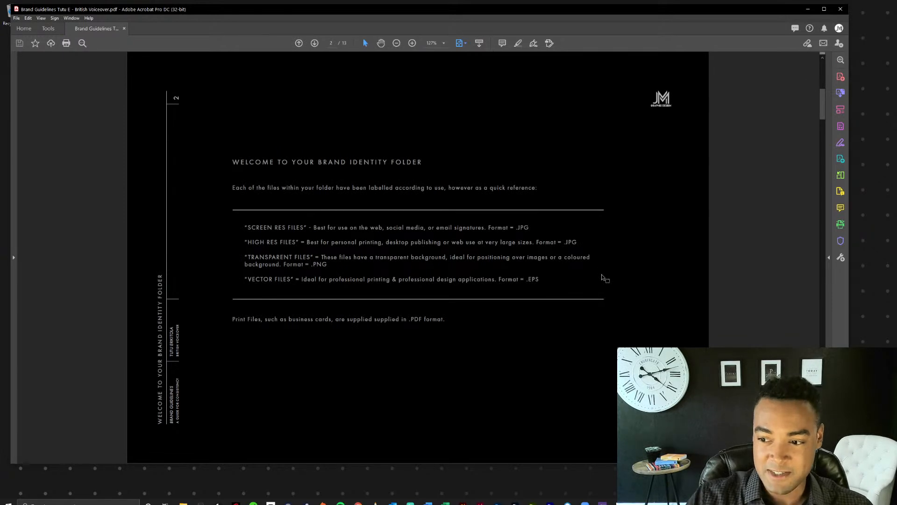
scroll(603, 277, up, 2)
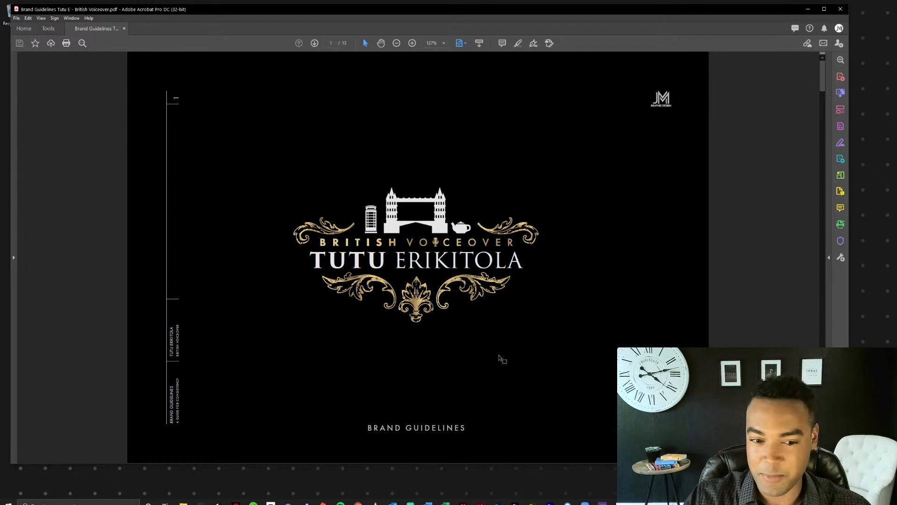
scroll(498, 354, down, 1)
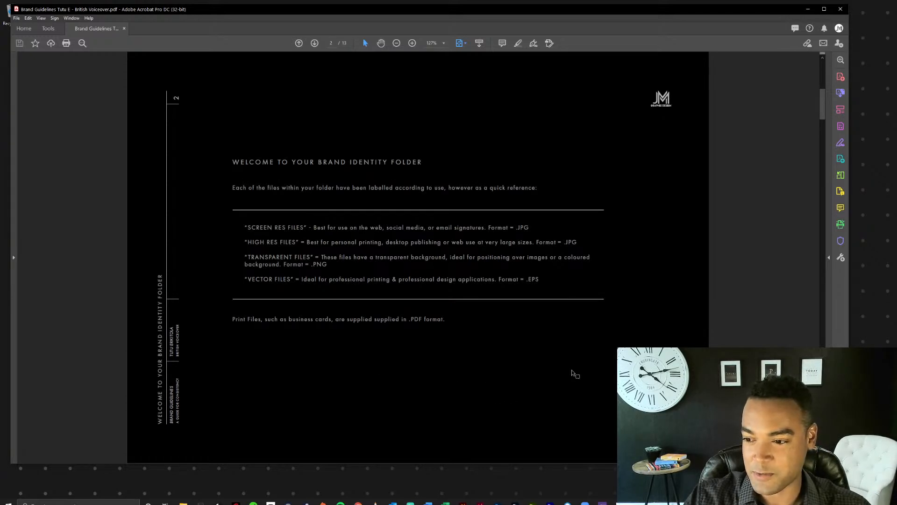
scroll(574, 373, down, 1)
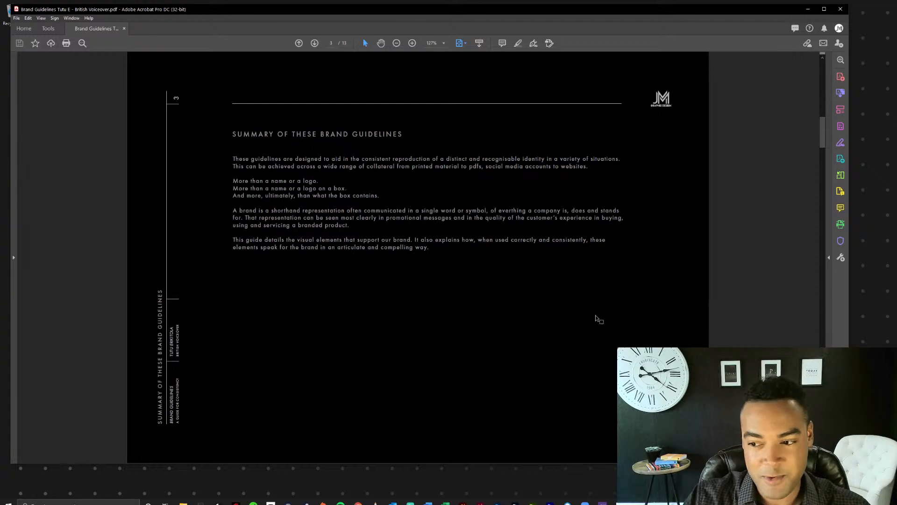
scroll(595, 316, down, 1)
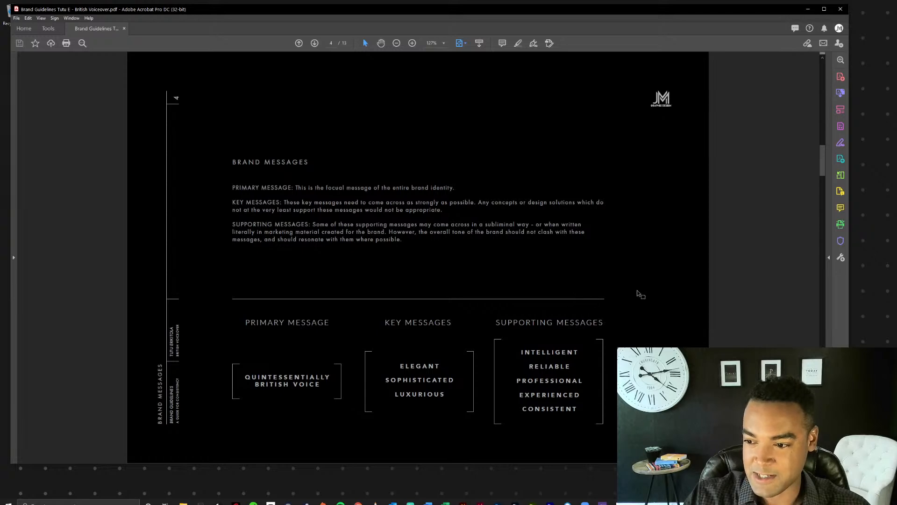
Examine the British Voiceover primary logo, secondary logo, submark and logo usage pages.
scroll(638, 294, down, 2)
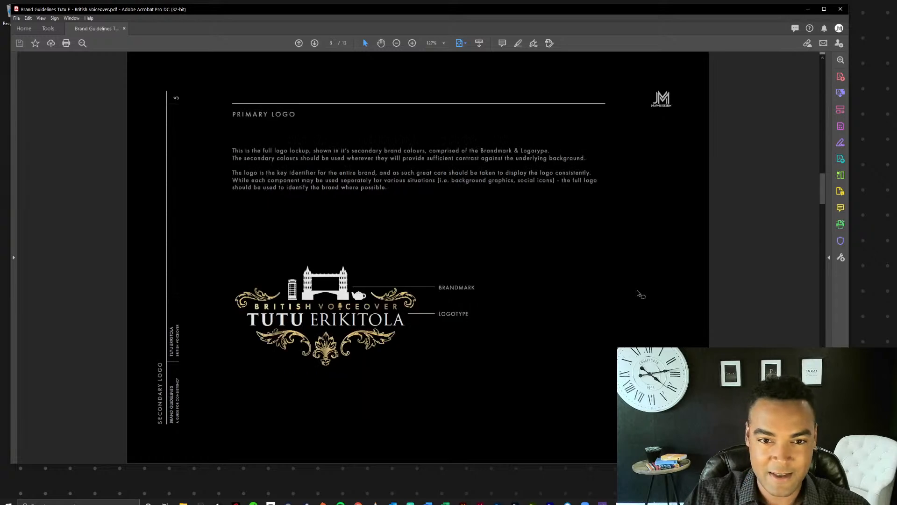
scroll(609, 228, down, 2)
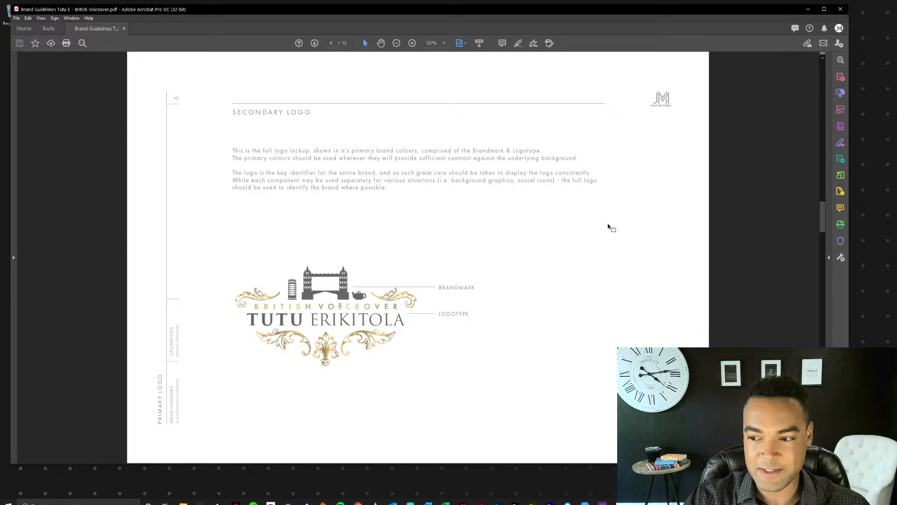
scroll(608, 227, down, 3)
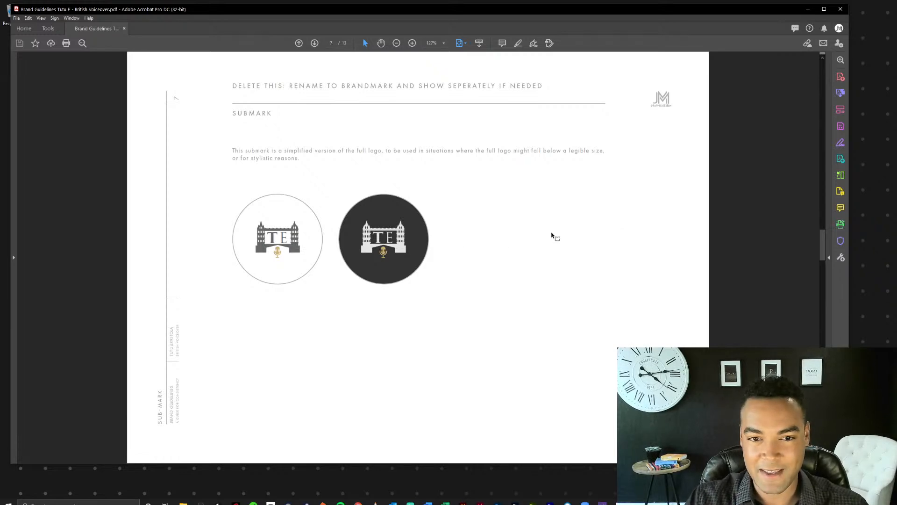
scroll(550, 236, down, 1)
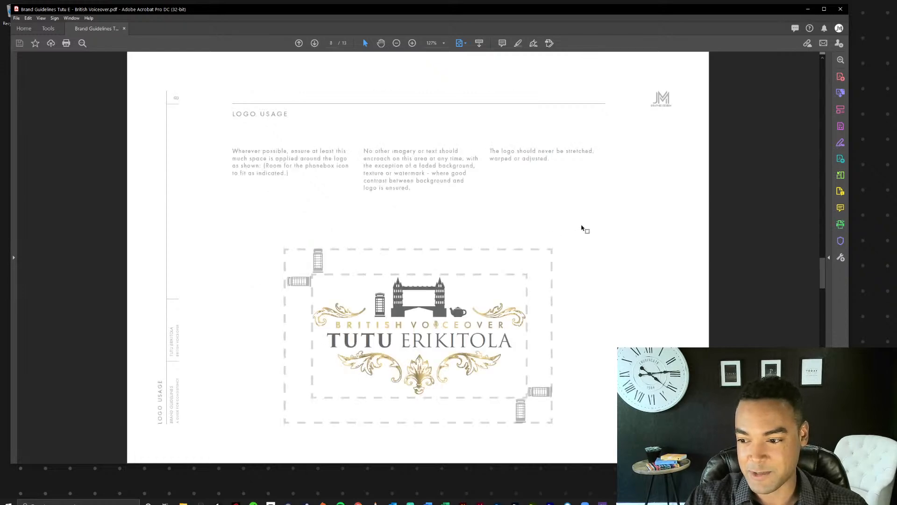
Review the British Voiceover typography, font hierarchy, colour palette and examples pages through to the last page, and close the PDF.
scroll(584, 229, down, 1)
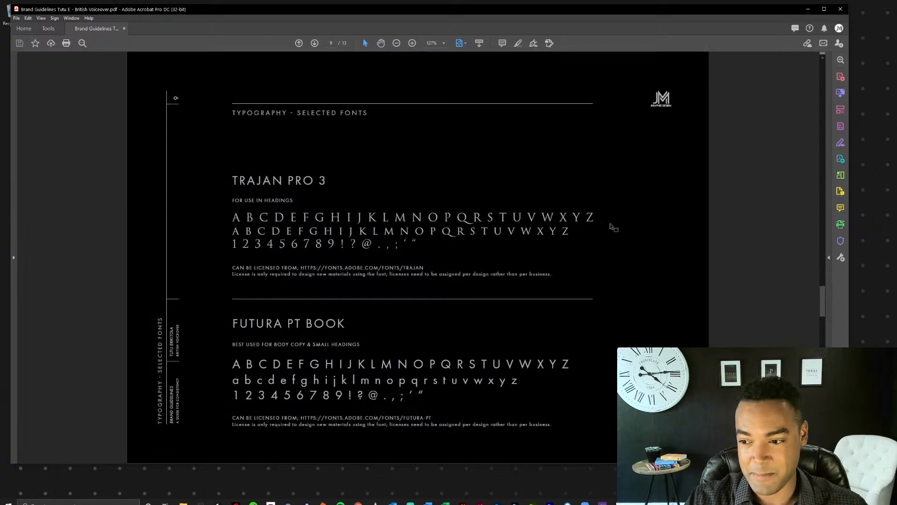
scroll(610, 227, down, 1)
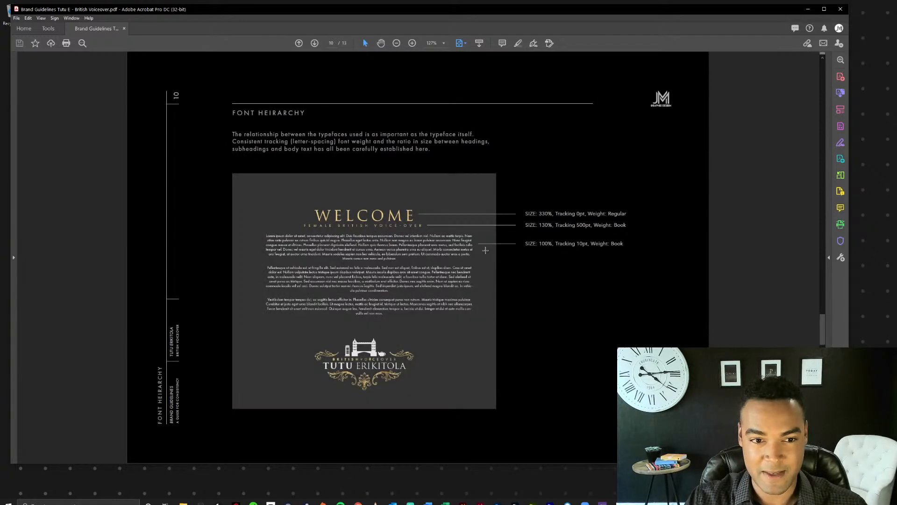
scroll(525, 279, down, 1)
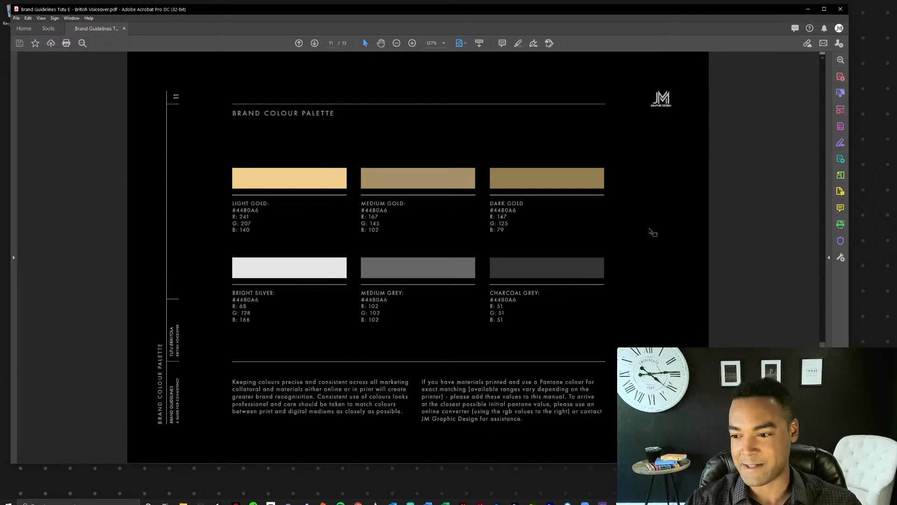
scroll(651, 231, down, 1)
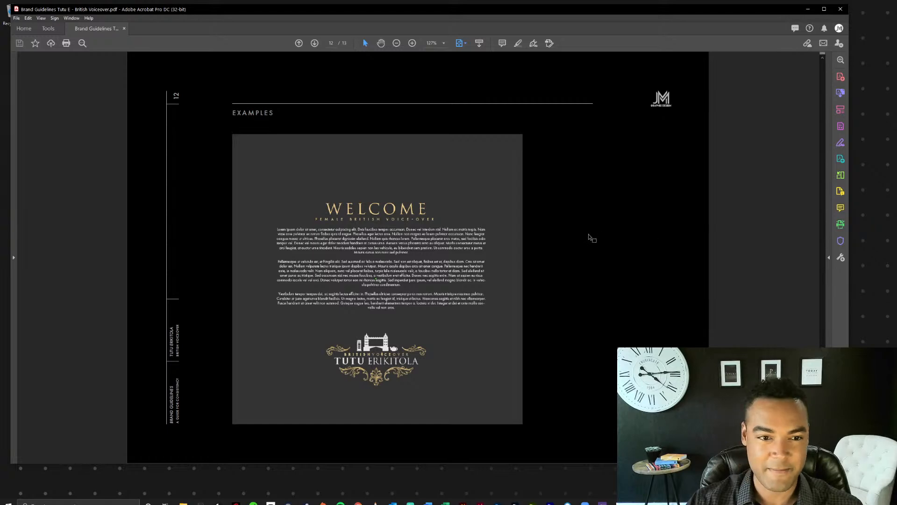
scroll(592, 236, down, 1)
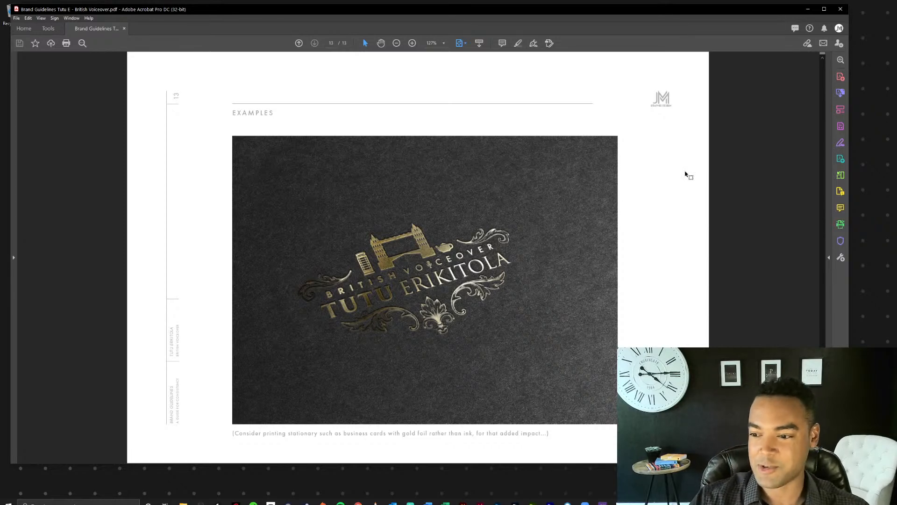
click(840, 11)
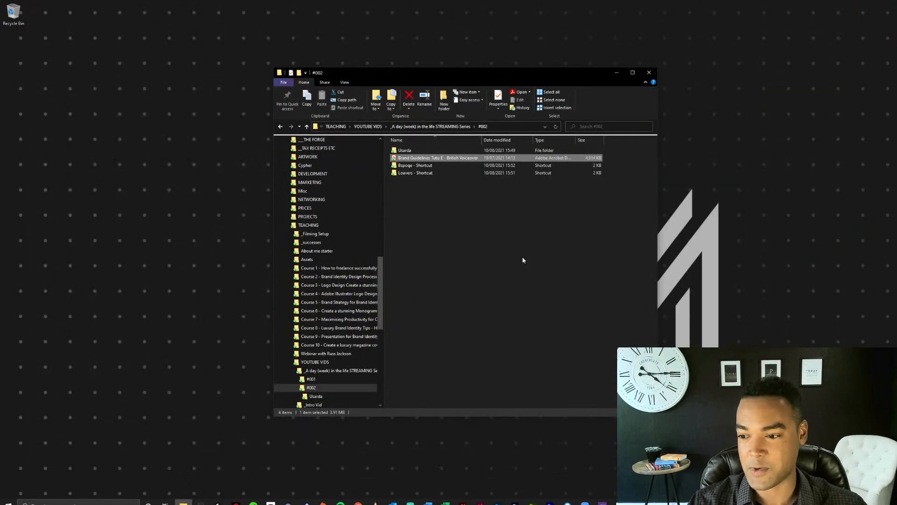
Open the Illustrator file Process - Initial Concepts from the Bspoqe project folder and enlarge its window to fill most of the screen.
click(448, 166)
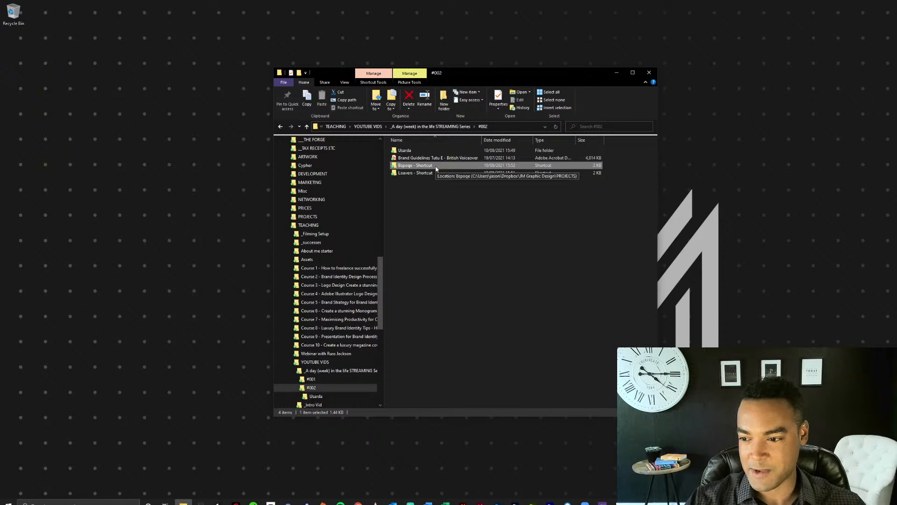
double_click(436, 165)
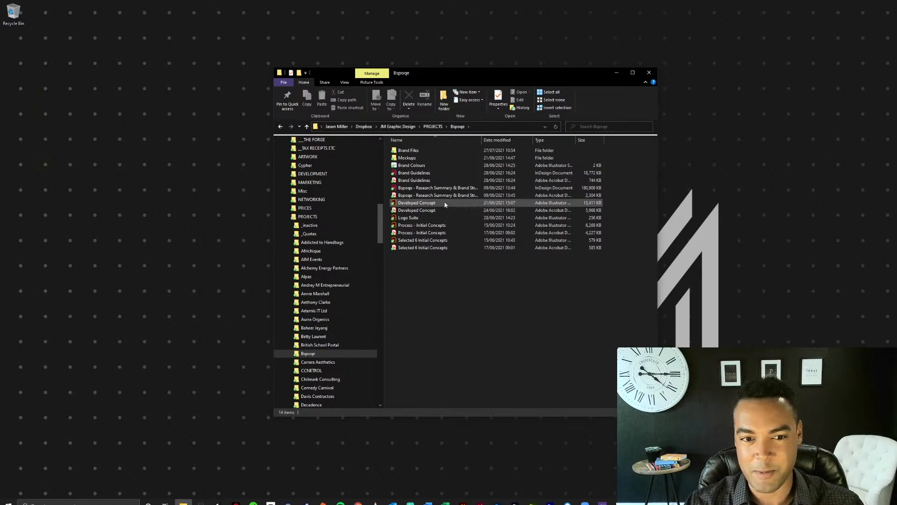
click(424, 227)
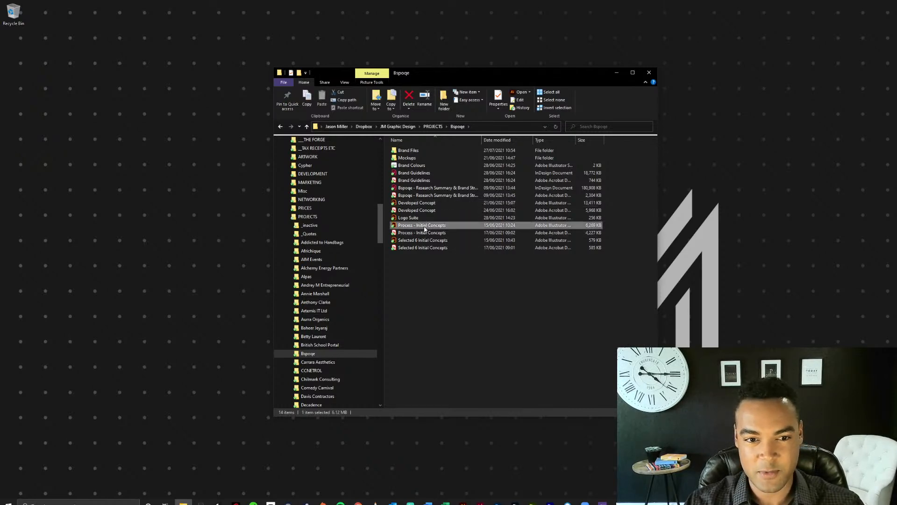
double_click(451, 226)
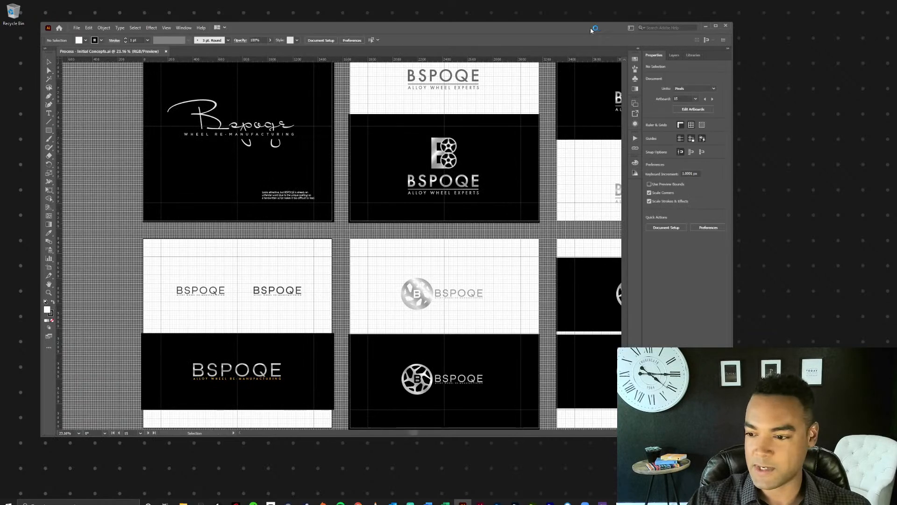
drag(578, 29, 546, 11)
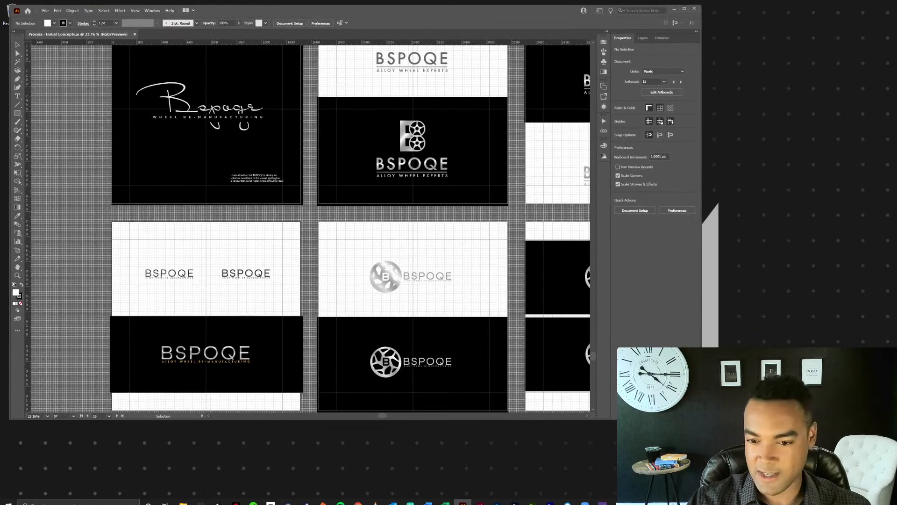
drag(701, 419, 893, 495)
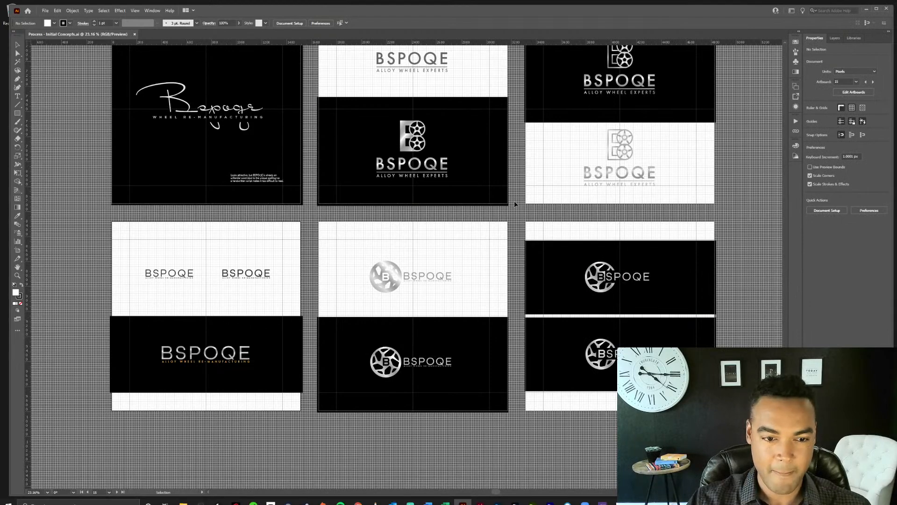
Examine the Bspoqe wordmark variations on the Type & Font Exploration and More Fonts artboards, picking out the stylised unicase wordmark.
key(ctrl+minus)
drag(493, 151, 502, 206)
ctrl+click(495, 179)
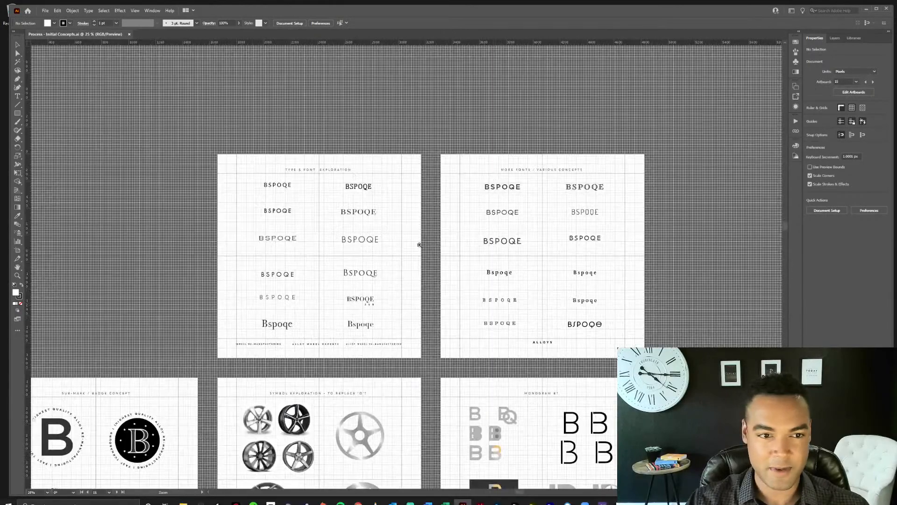
ctrl+click(419, 245)
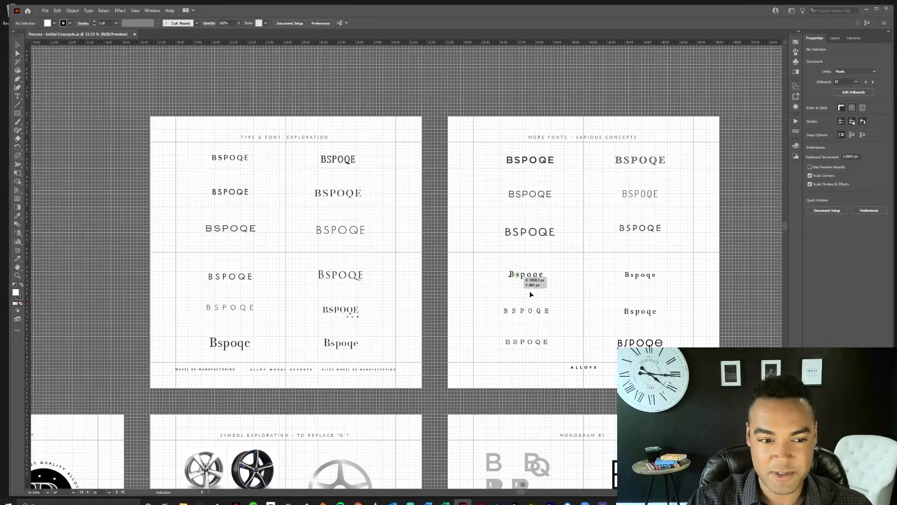
drag(585, 312, 602, 245)
ctrl+click(639, 264)
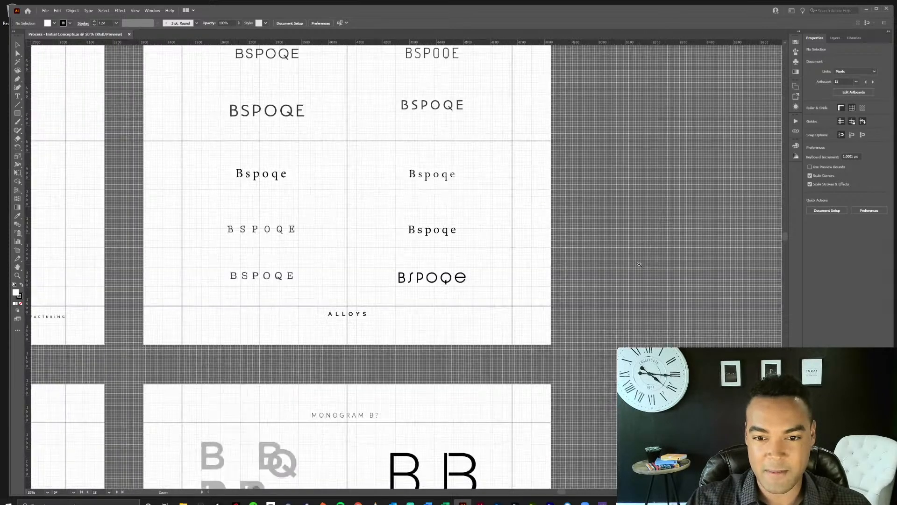
click(457, 286)
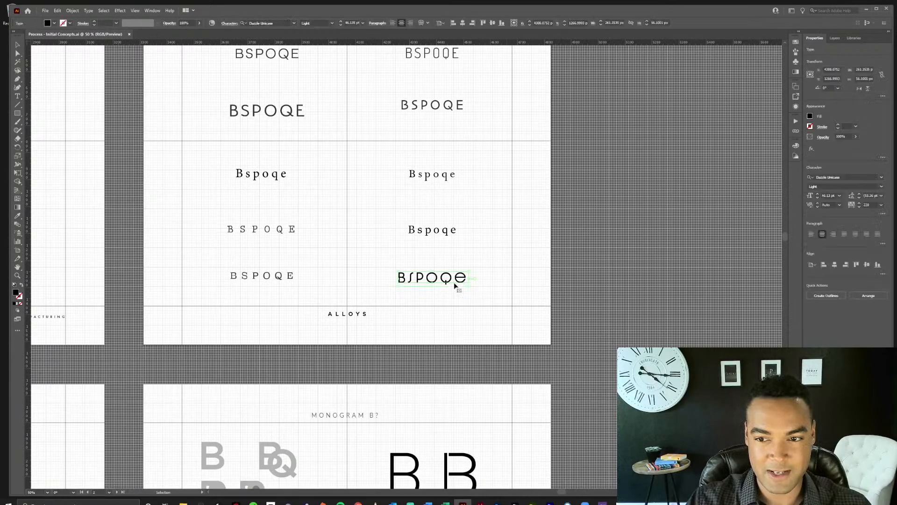
click(513, 293)
Examine the circular badge designs on the Sub-Mark / Badge Concept artboard.
drag(413, 311, 575, 213)
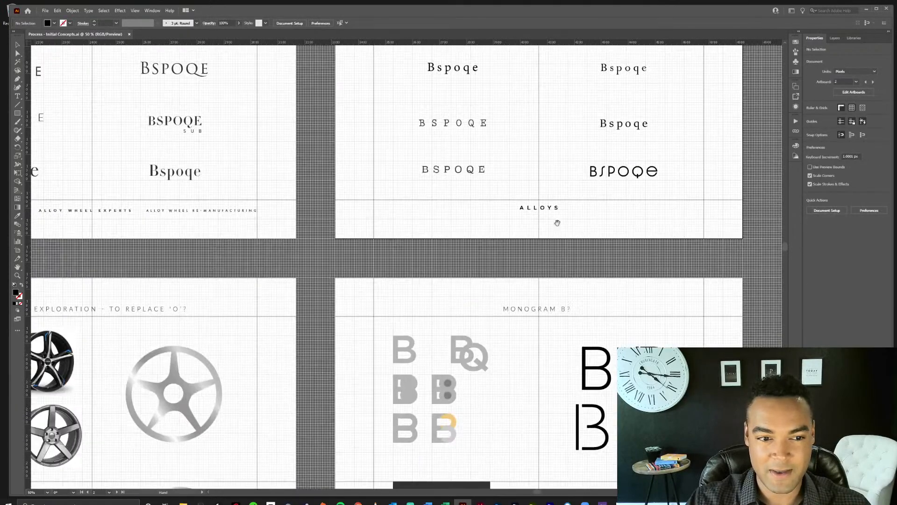
drag(239, 283, 597, 246)
drag(307, 318, 602, 218)
drag(390, 290, 464, 216)
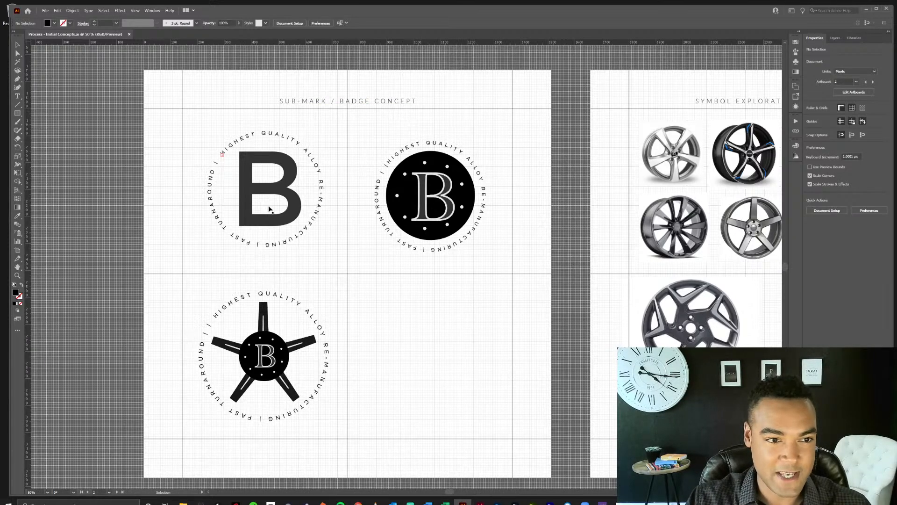
Examine the alloy wheel symbols on the Symbol Exploration artboard and the letter B variations on the Monogram B artboard.
drag(475, 327, 92, 312)
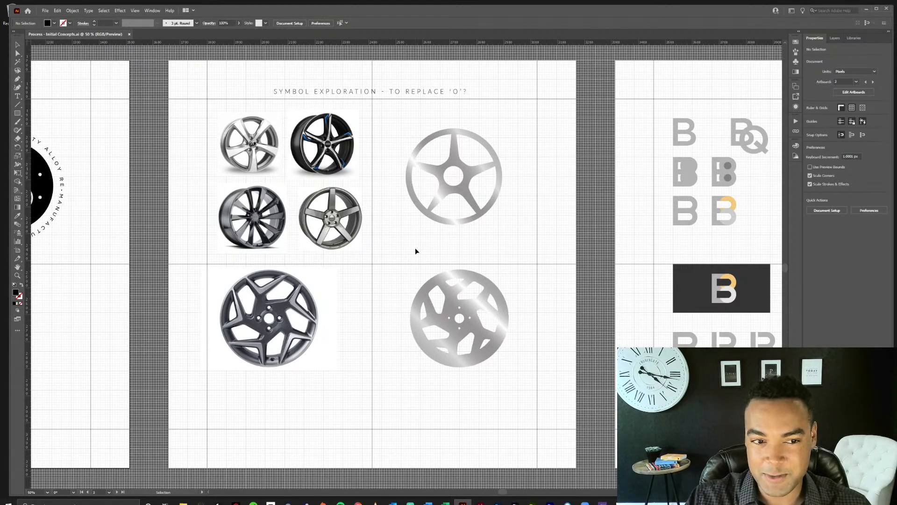
drag(499, 251, 257, 248)
drag(487, 254, 378, 254)
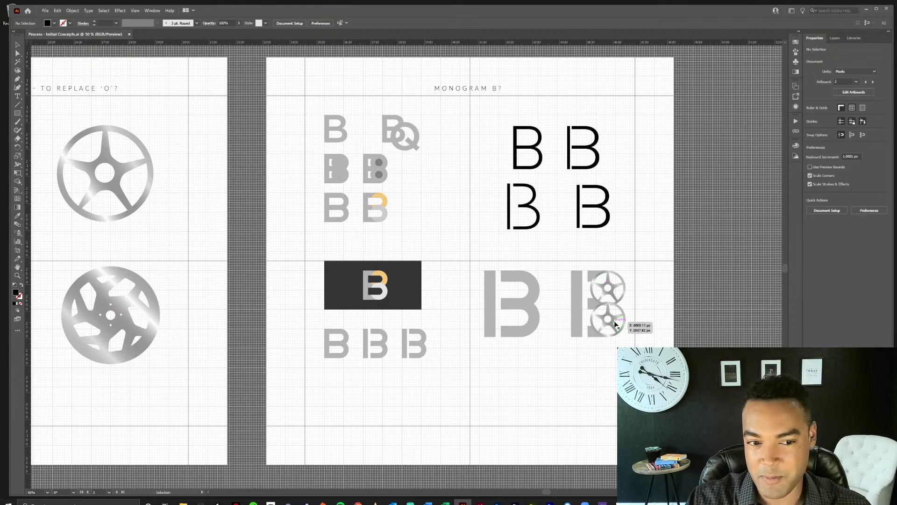
click(420, 394)
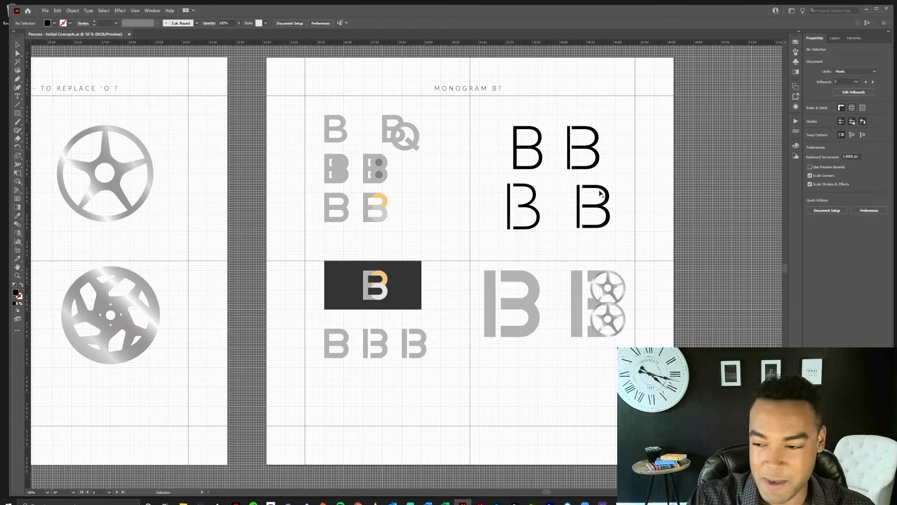
Examine the four Bspoqe Alloys wordmark concepts up close, comparing the plain versions with those using a wheel for the O.
key(space)
drag(366, 315, 538, 134)
drag(267, 327, 538, 194)
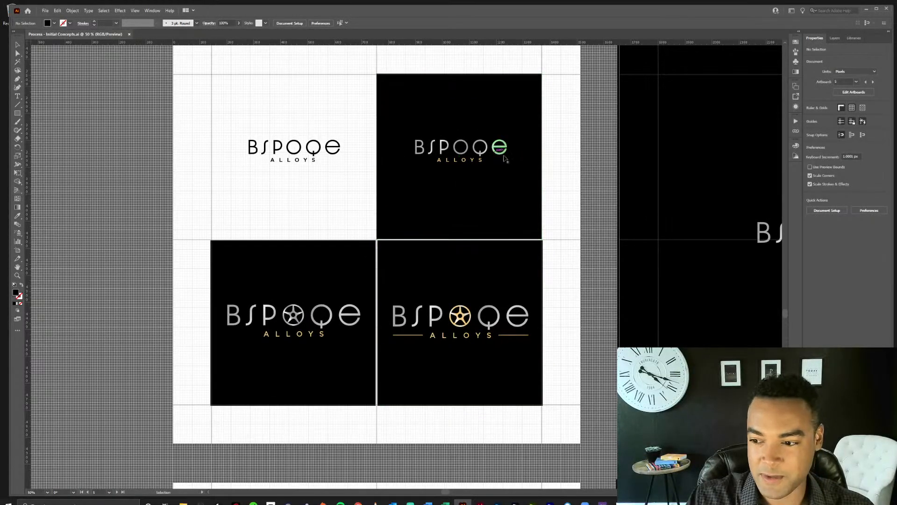
click(551, 172)
key(ctrl+=)
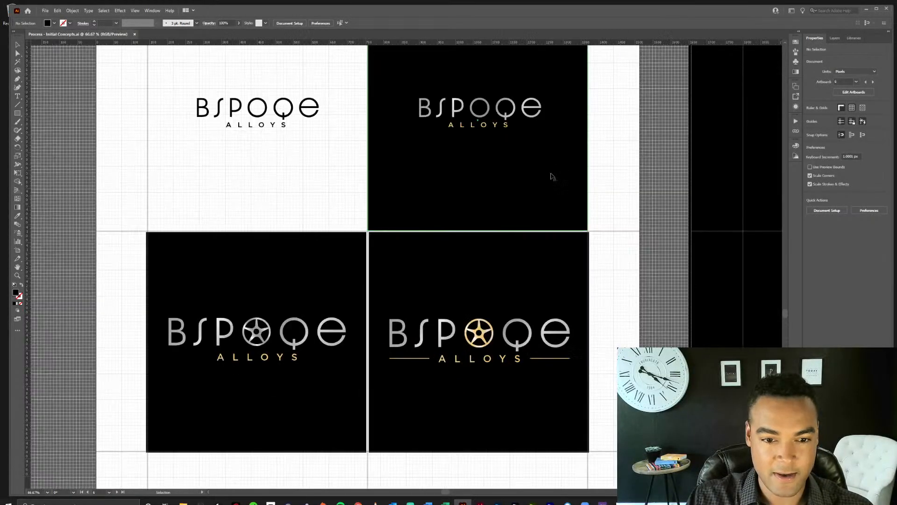
drag(615, 168, 629, 214)
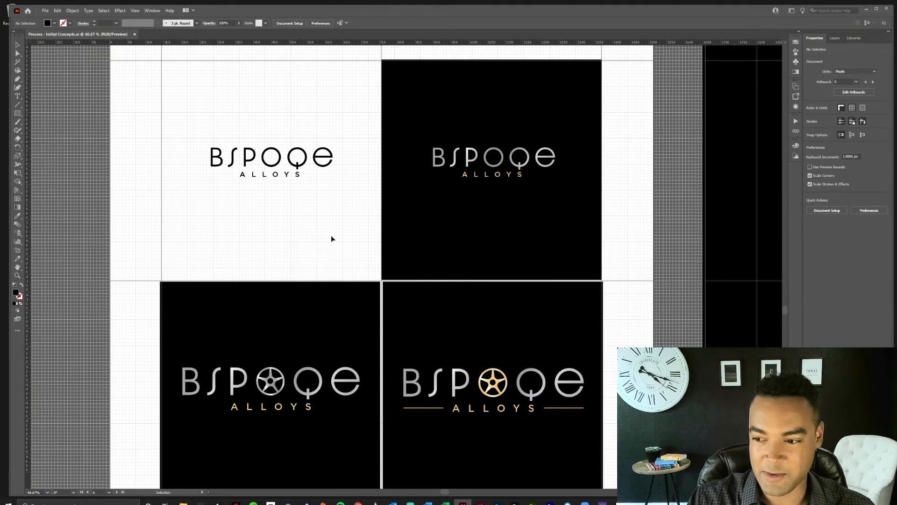
Examine the adjacent full black artboard with the silver Bspoqe Alloys wordmark and multi-spoke wheel O.
key(space)
drag(559, 253, 143, 252)
drag(502, 260, 356, 249)
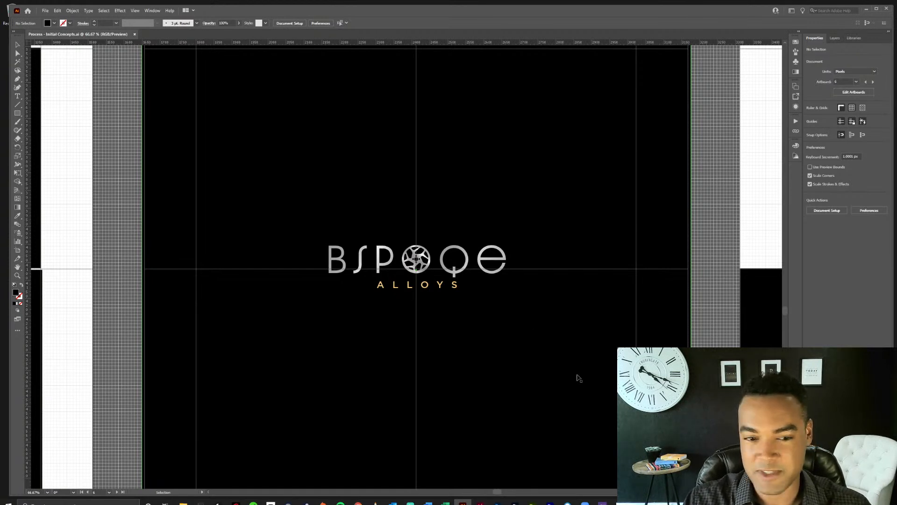
Open the Bspoqe Research Summary & Brand Strategy Proposal PDF and read through the competitor pages up to The Wheel Specialist.
click(183, 502)
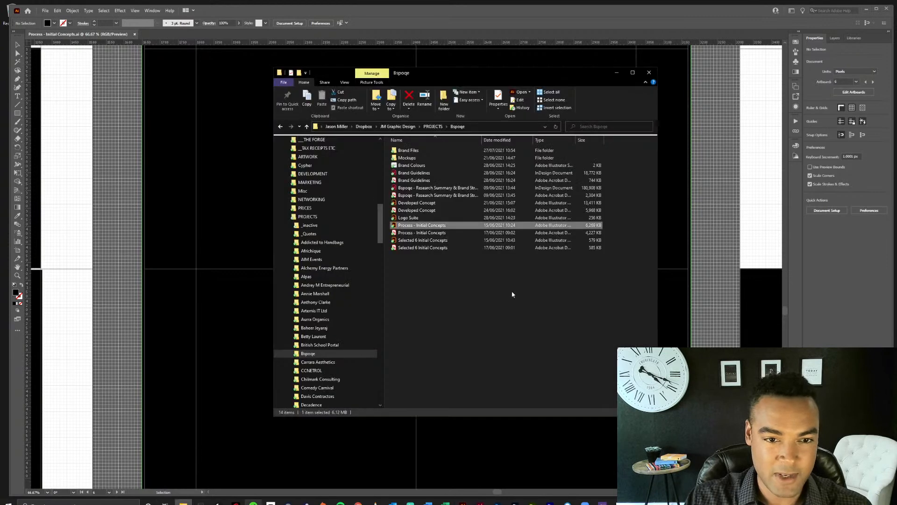
double_click(435, 197)
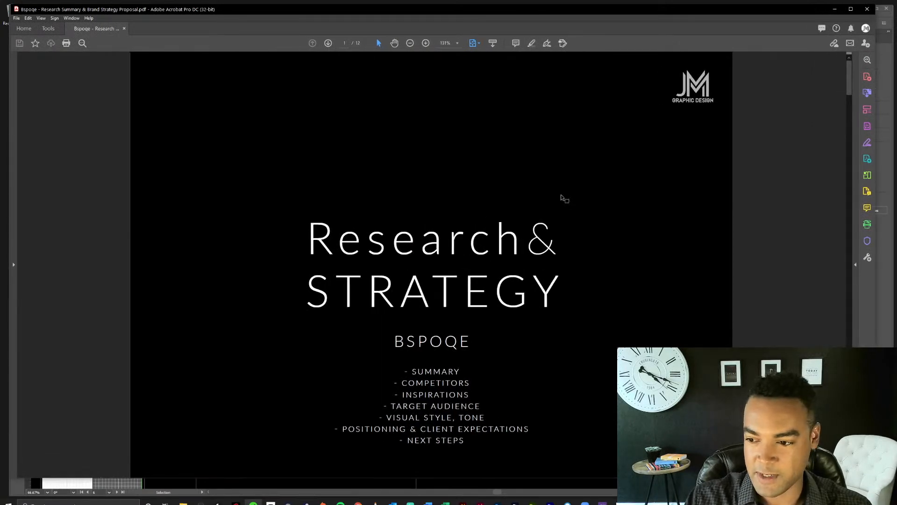
scroll(562, 197, down, 1)
scroll(561, 194, down, 1)
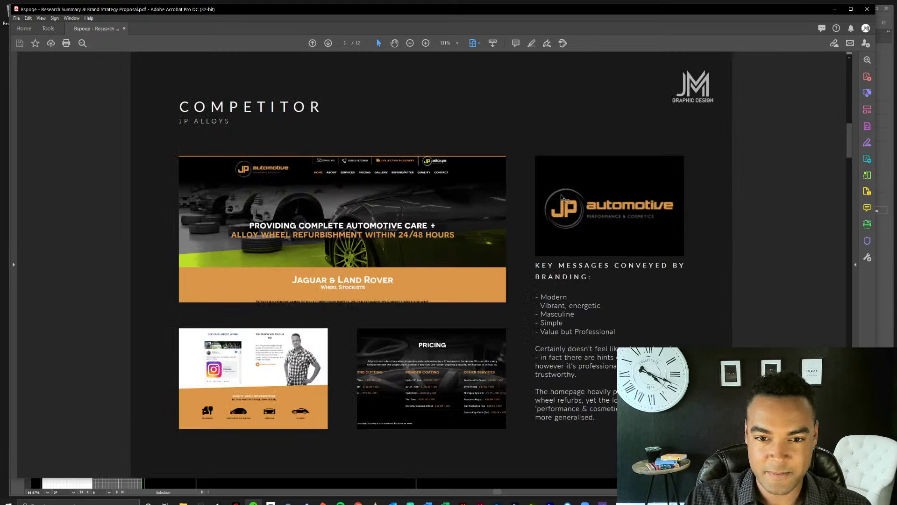
scroll(561, 194, down, 1)
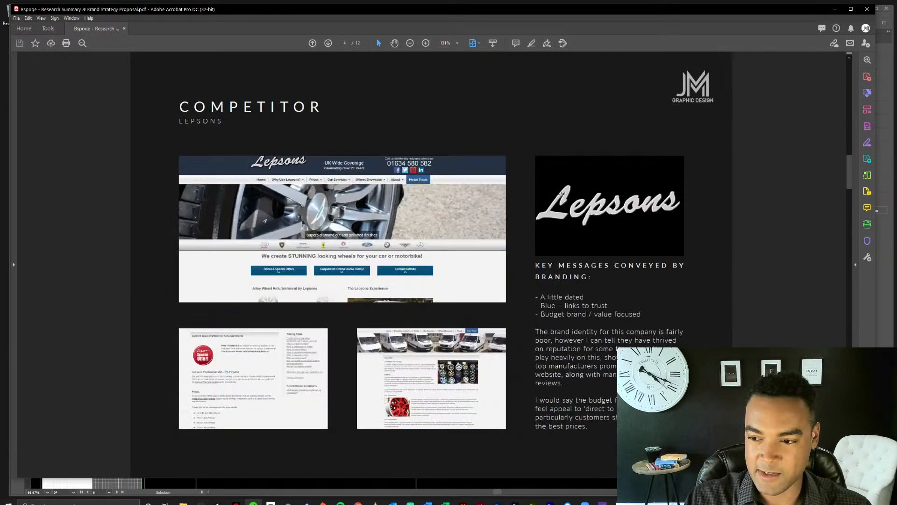
scroll(524, 204, down, 1)
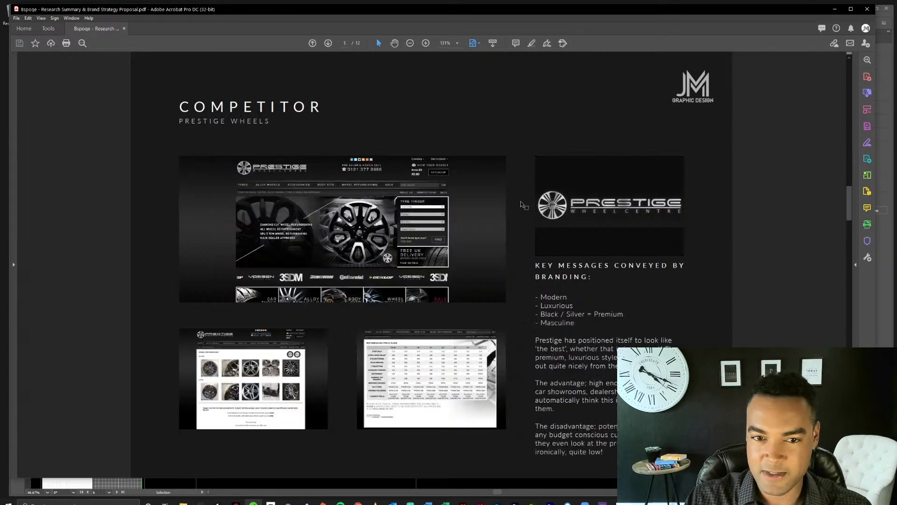
scroll(523, 204, down, 1)
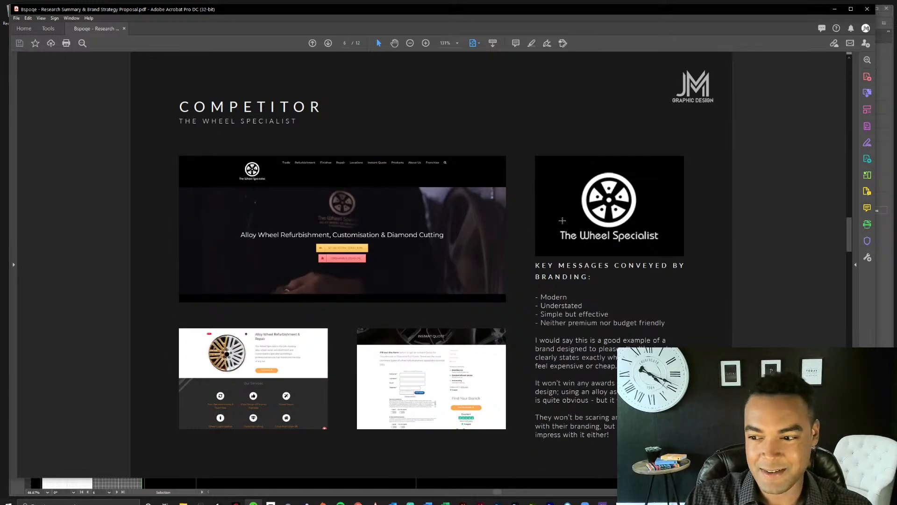
Revisit the Lepsons, Prestige Wheels and The Wheel Specialist competitor pages, and continue through Lamborghini inspiration to the target audience page.
scroll(562, 220, up, 1)
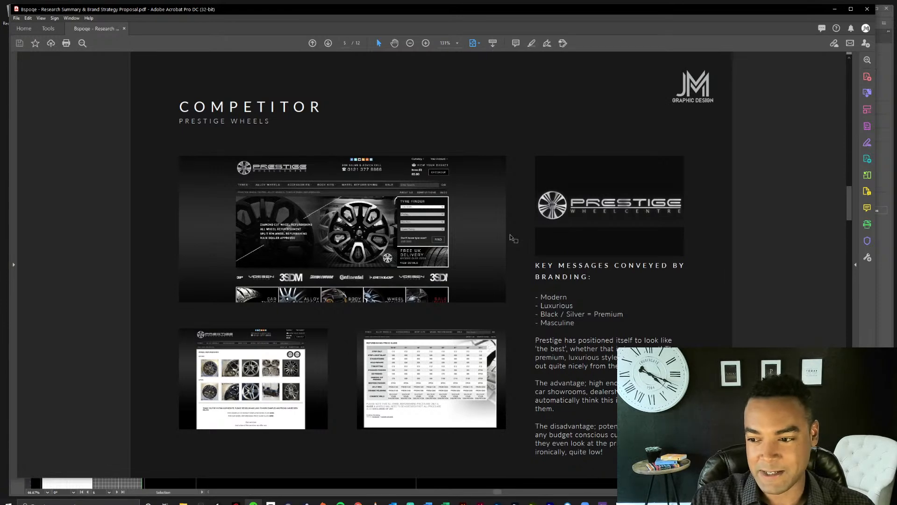
key(Left)
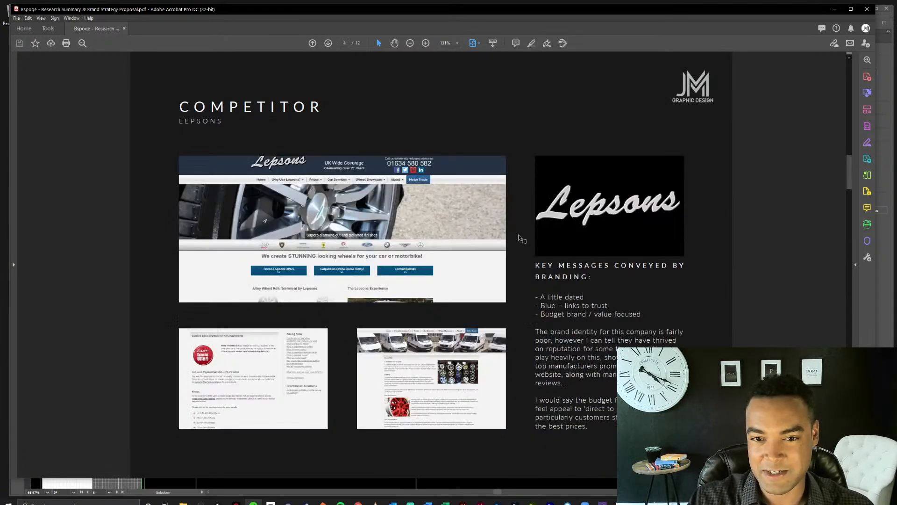
key(Right)
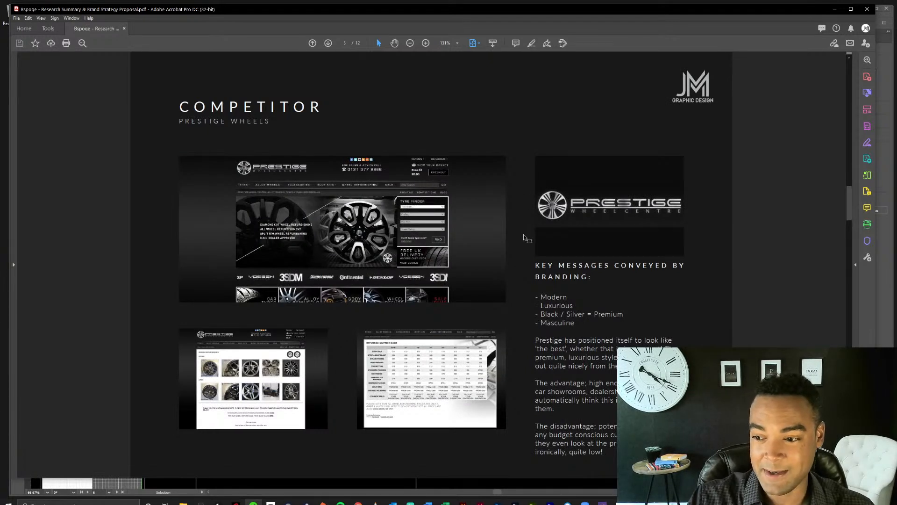
key(Right)
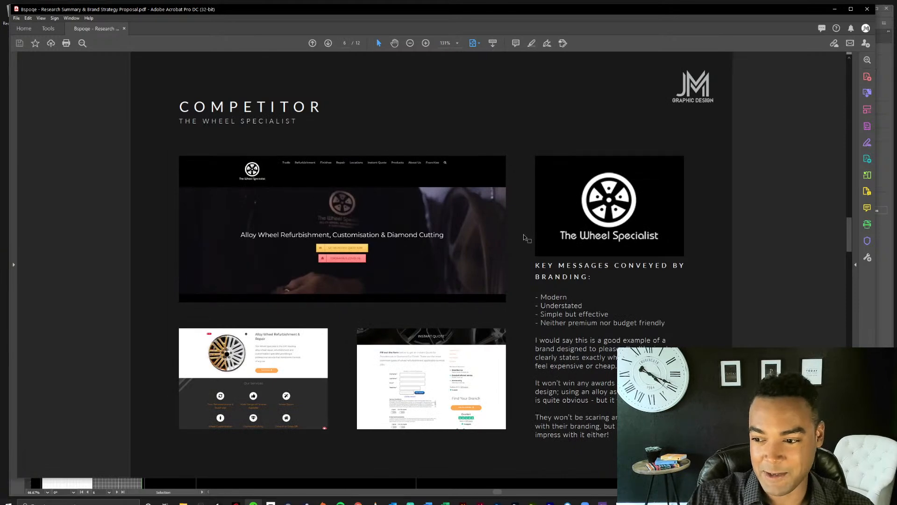
key(Right)
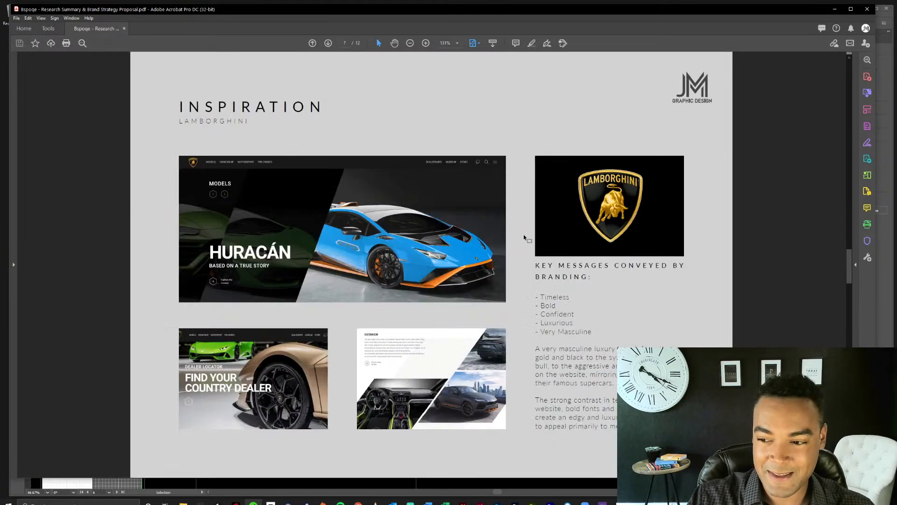
key(Right)
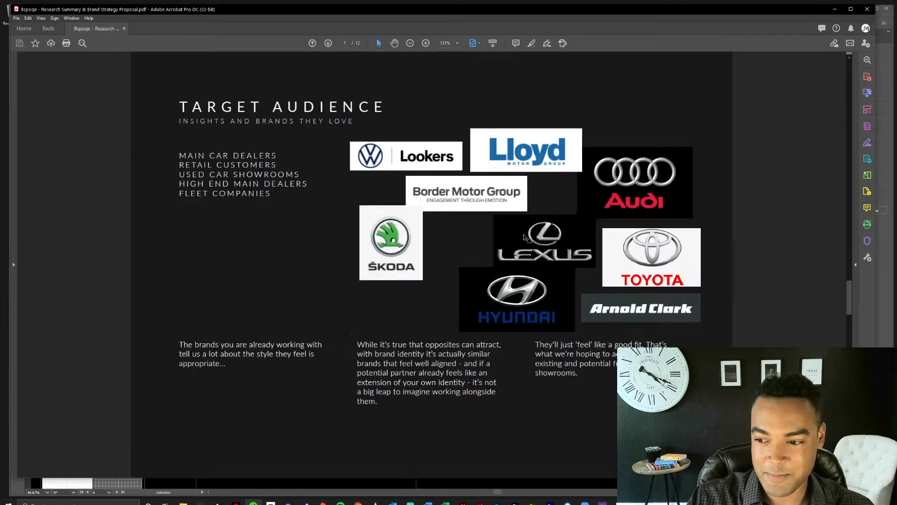
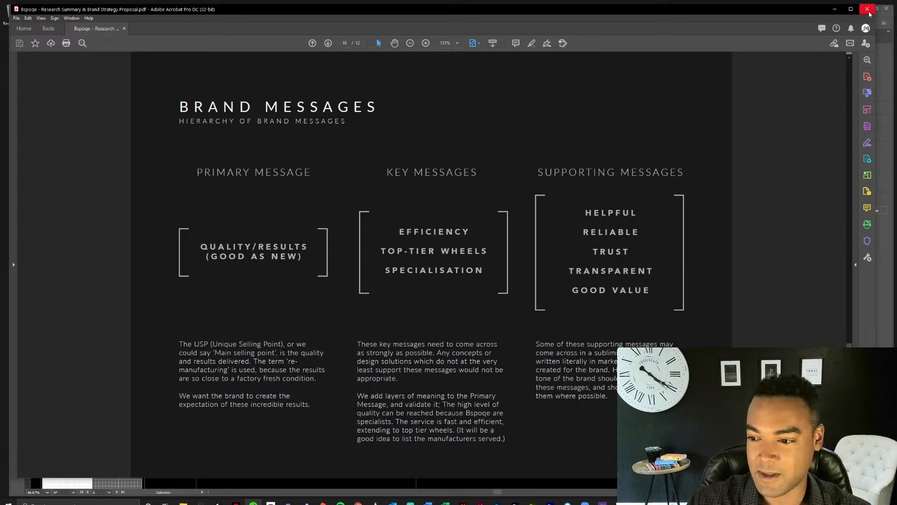
Read the positioning and client expectations page of the brand strategy PDF, and close the document.
scroll(692, 106, down, 1)
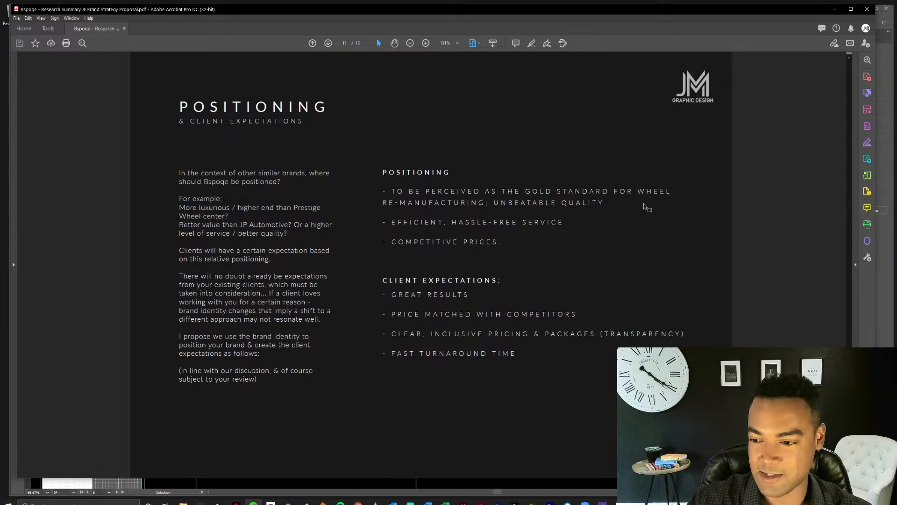
click(867, 9)
click(733, 257)
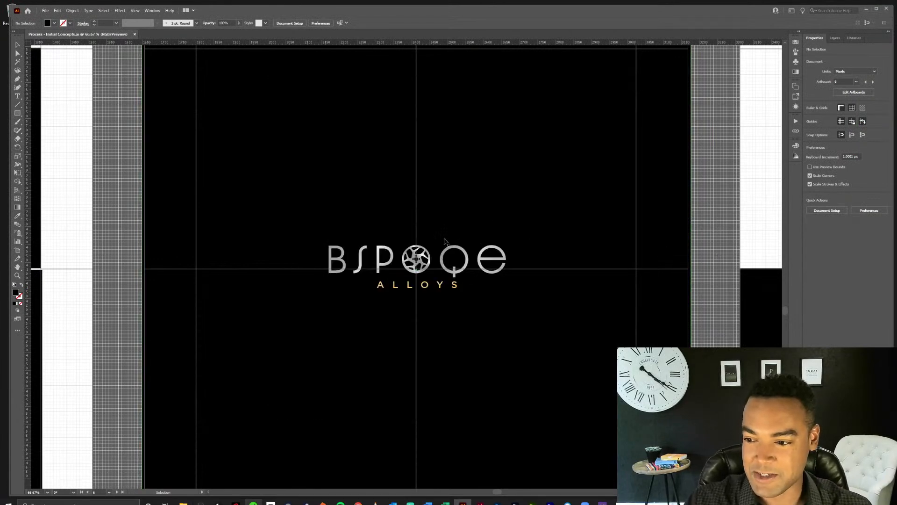
Review the first row of Bspoqe artboards, from the Alloys wordmarks across to the silver B monogram concepts.
drag(350, 243, 645, 255)
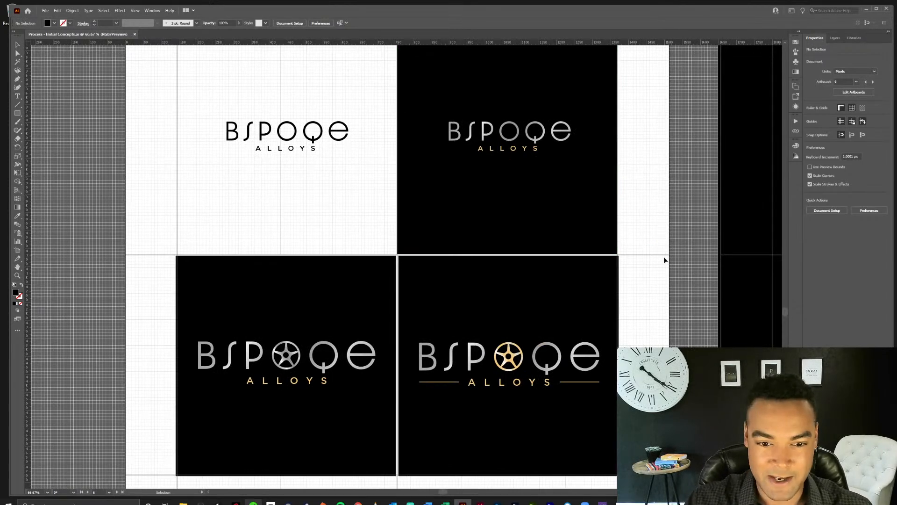
drag(666, 261, 292, 266)
drag(574, 282, 322, 275)
drag(654, 277, 441, 275)
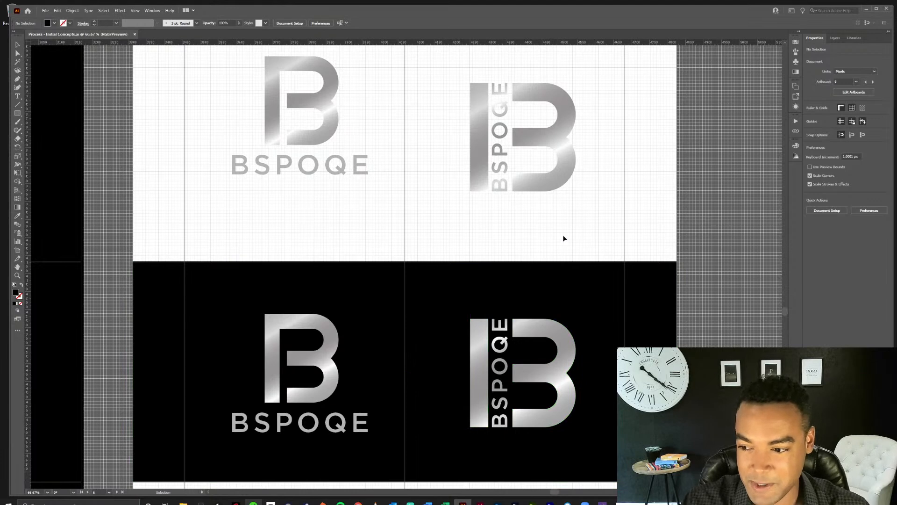
key(ctrl+minus)
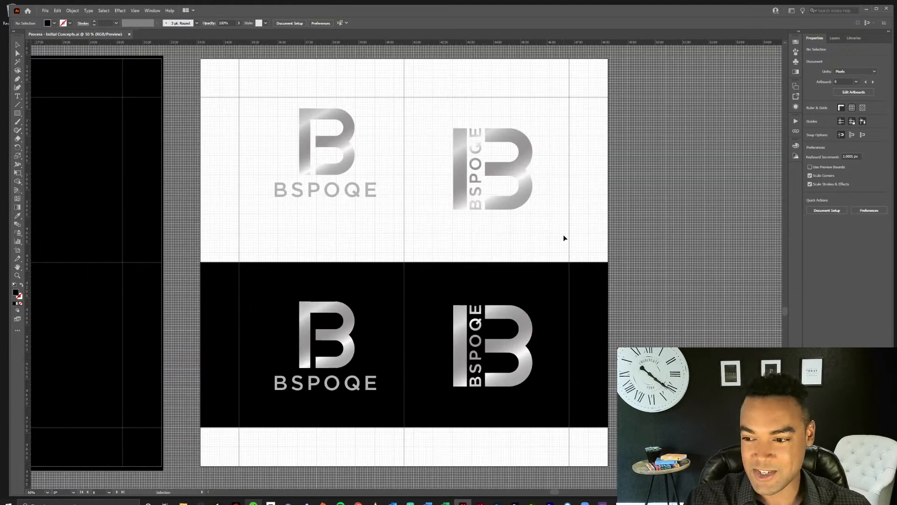
Examine the second row of Bspoqe artboards, from the B monograms through the solid-disc O wordmark to the Alloy Wheel Experts concepts.
drag(337, 396, 527, 242)
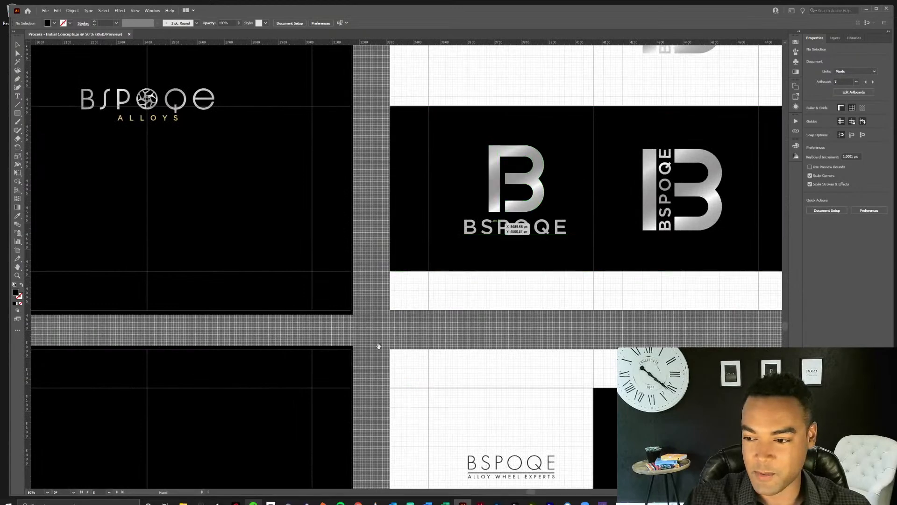
drag(392, 338, 628, 196)
drag(138, 415, 635, 258)
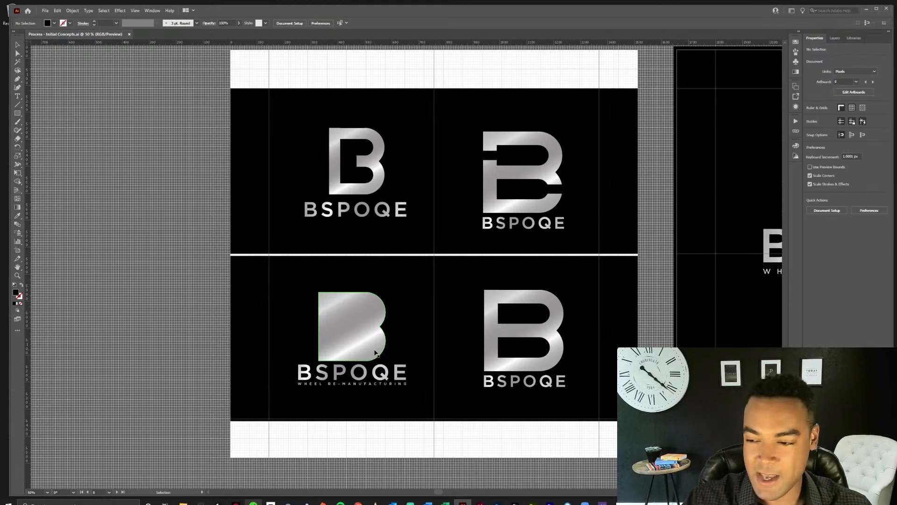
drag(524, 345, 347, 349)
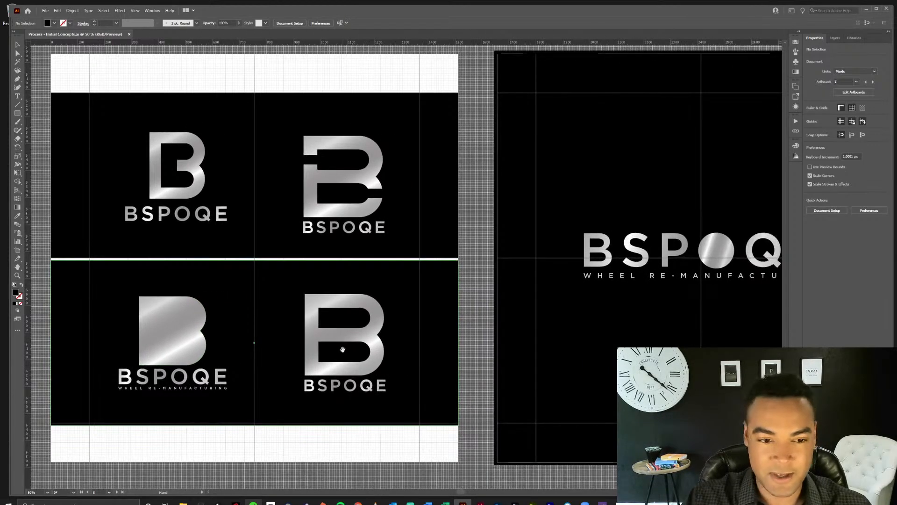
drag(625, 344, 323, 352)
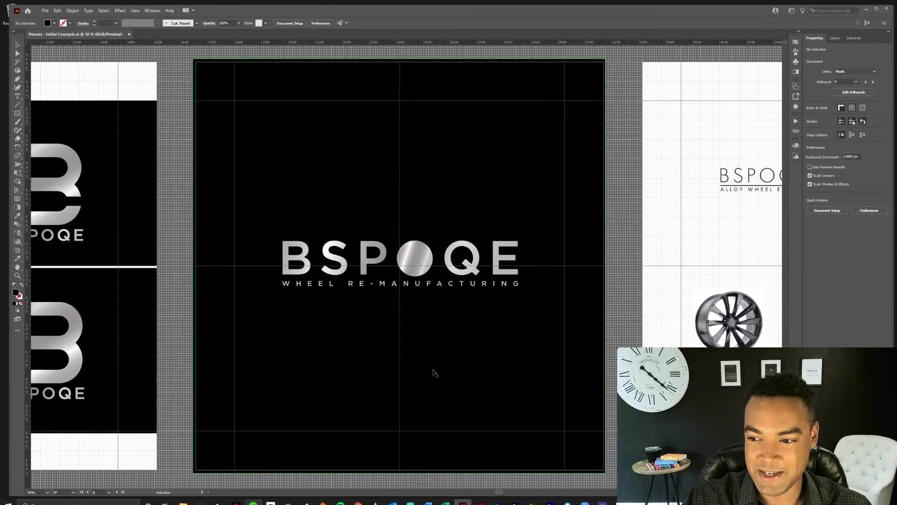
drag(601, 369, 344, 378)
drag(616, 393, 450, 373)
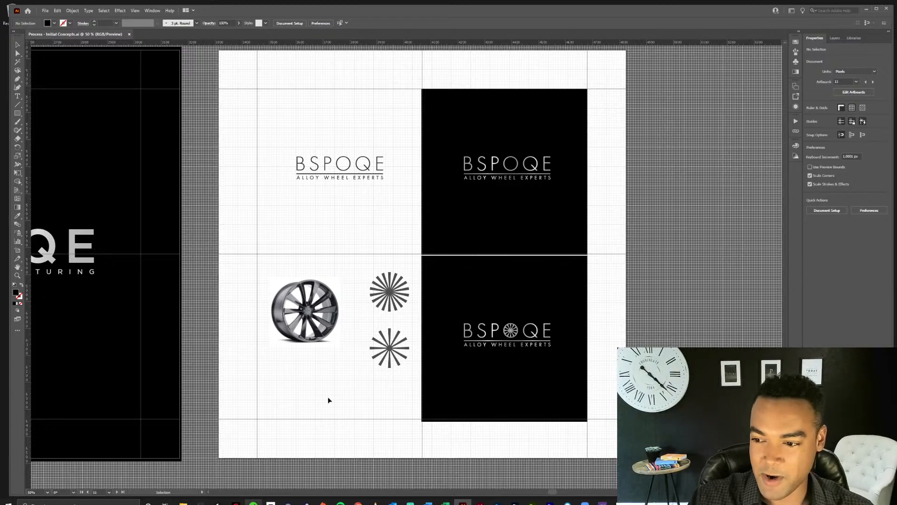
Examine the third row of Bspoqe artboards, from the handwritten script concept to the B icon built from two wheels.
drag(329, 399, 444, 285)
drag(161, 376, 672, 212)
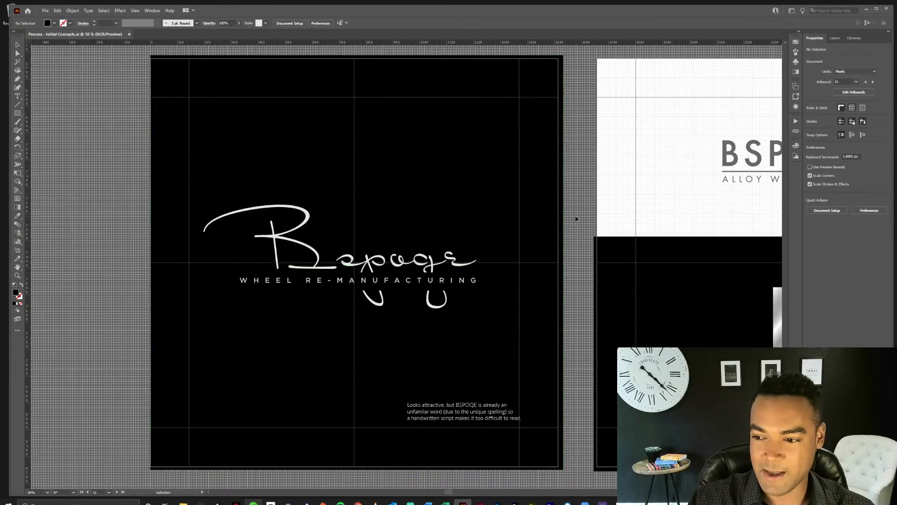
drag(576, 218, 170, 219)
drag(600, 203, 277, 209)
drag(528, 217, 399, 214)
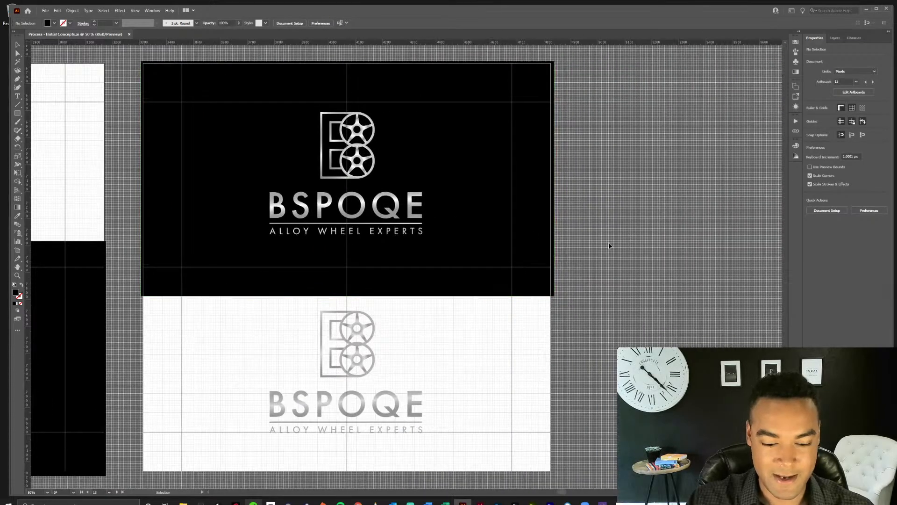
Look over the bottom row of wordmark and circular wheel-icon concepts, and close the Process - Initial Concepts document.
key(ctrl+minus)
drag(318, 372, 583, 177)
drag(407, 298, 631, 175)
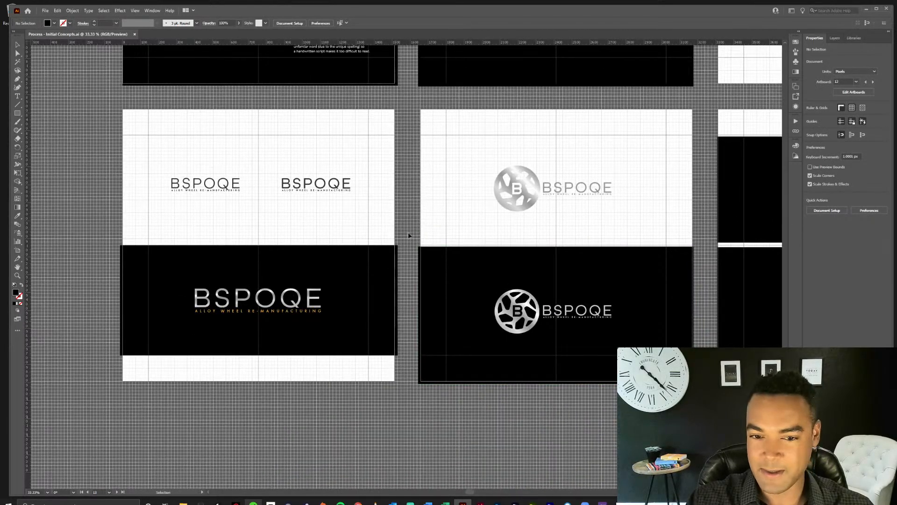
scroll(384, 231, right, 8)
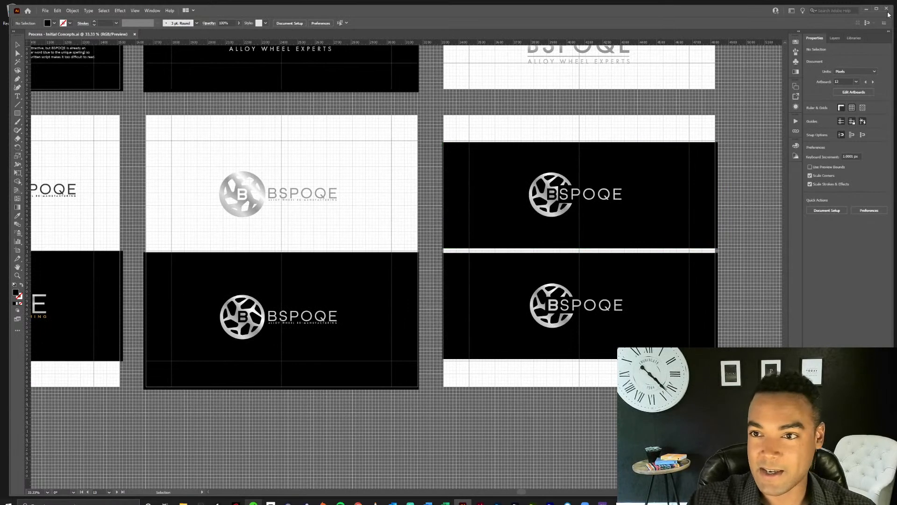
key(ctrl+w)
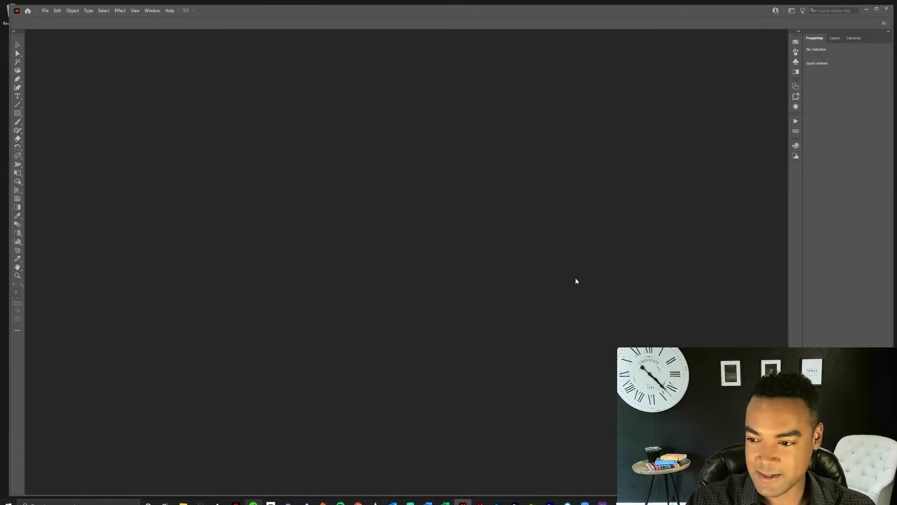
Open the Brand Guidelines PDF from the Bspoqe project folder and read through to the secondary logo page.
click(183, 503)
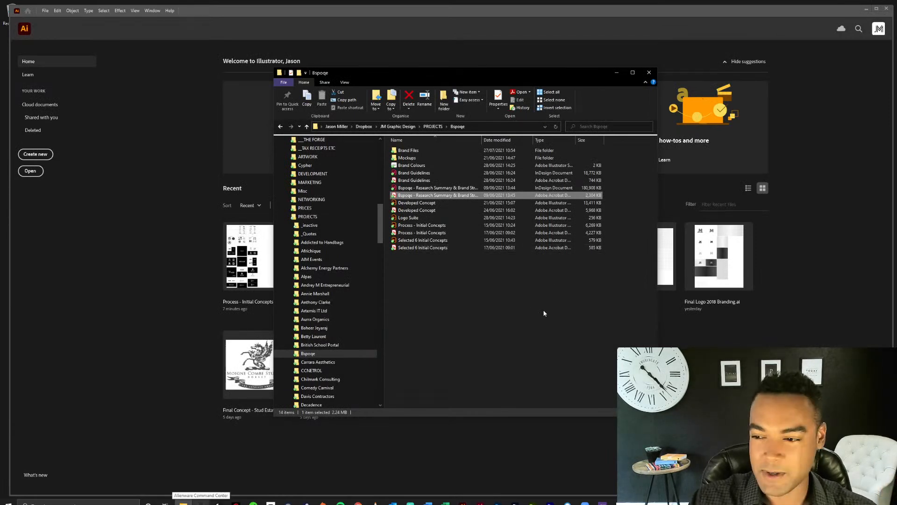
double_click(440, 181)
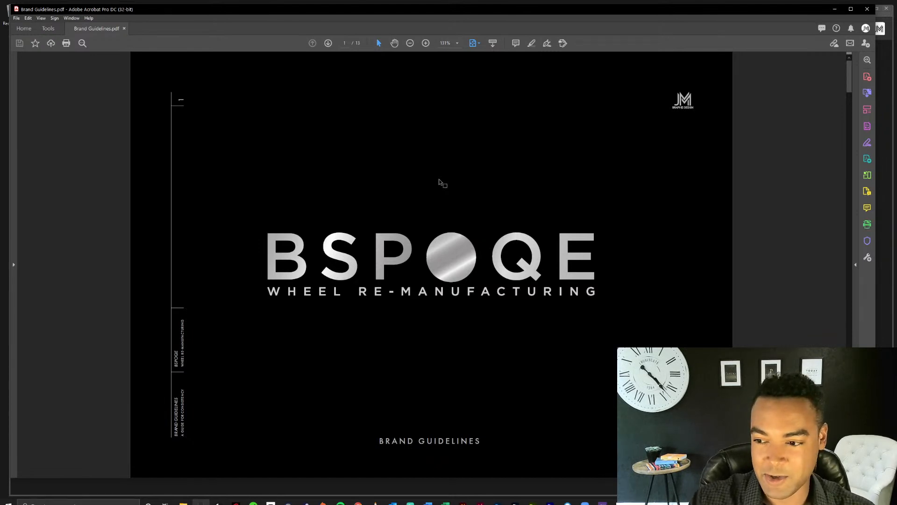
scroll(441, 180, down, 1)
scroll(452, 196, down, 1)
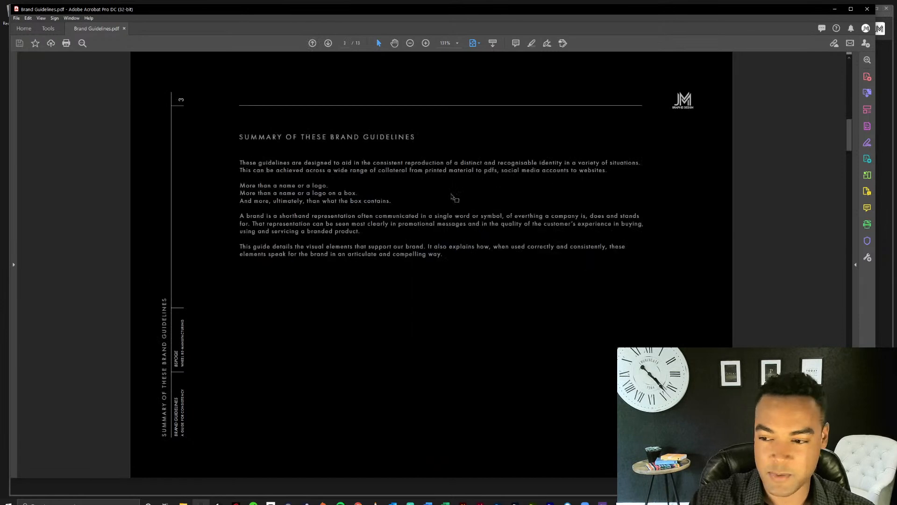
scroll(452, 196, down, 1)
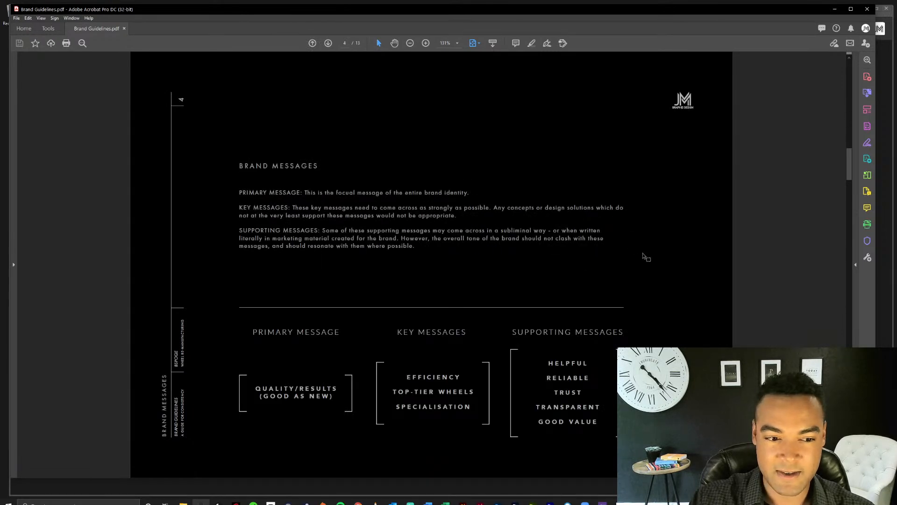
scroll(644, 257, down, 1)
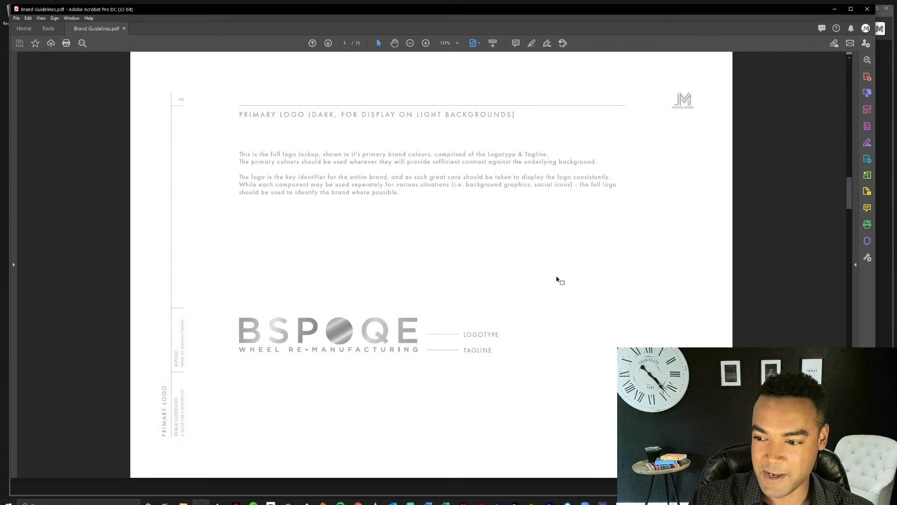
scroll(504, 254, down, 1)
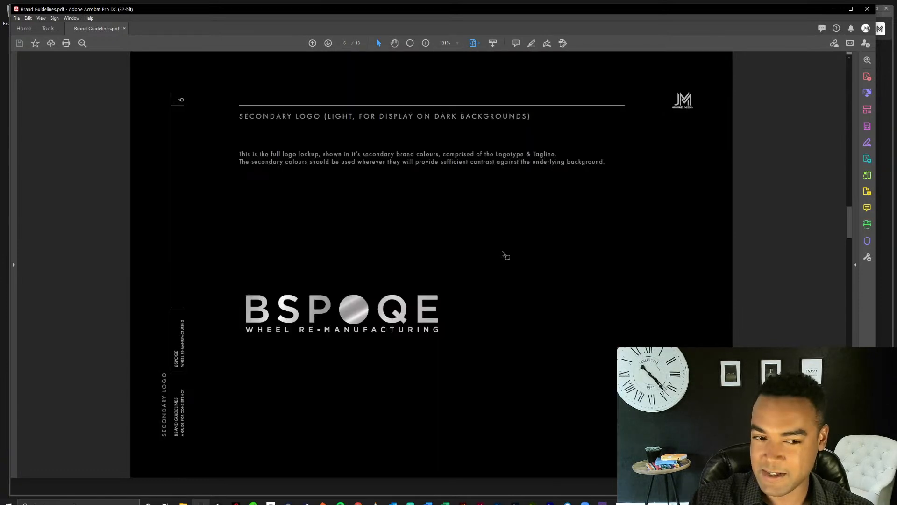
Compare the primary logo, secondary logo and submark pages of the Bspoqe brand guidelines.
scroll(504, 254, up, 1)
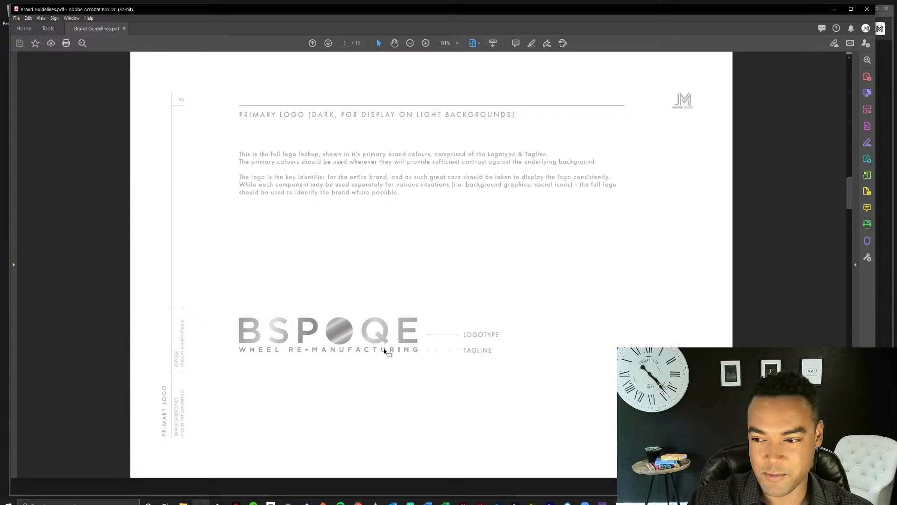
key(Right)
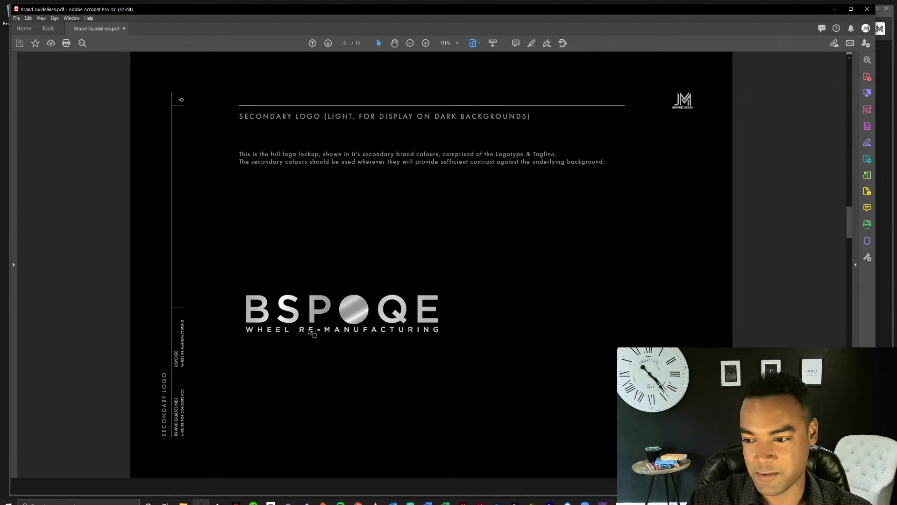
scroll(534, 279, down, 1)
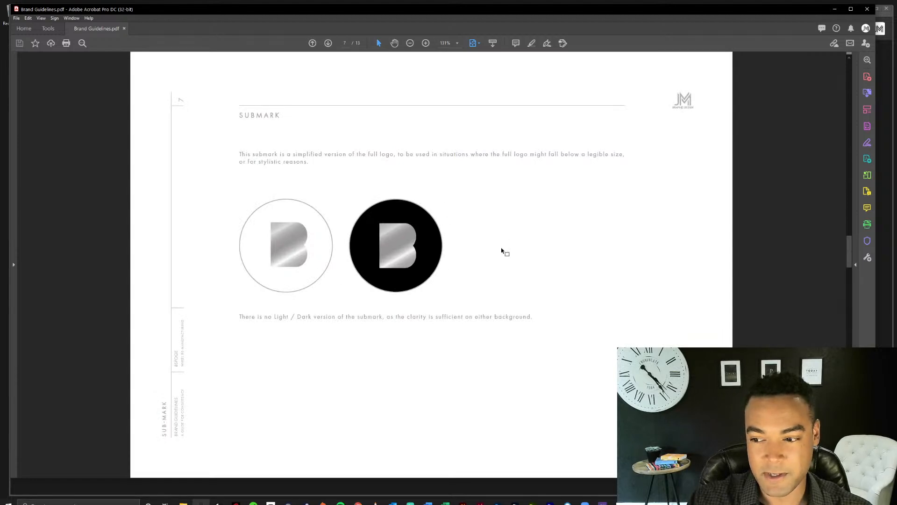
scroll(502, 251, up, 2)
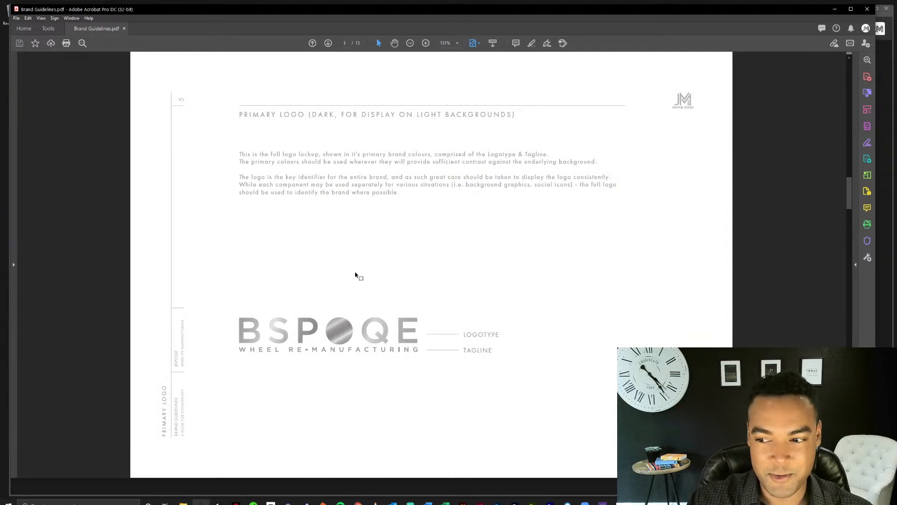
scroll(356, 276, down, 2)
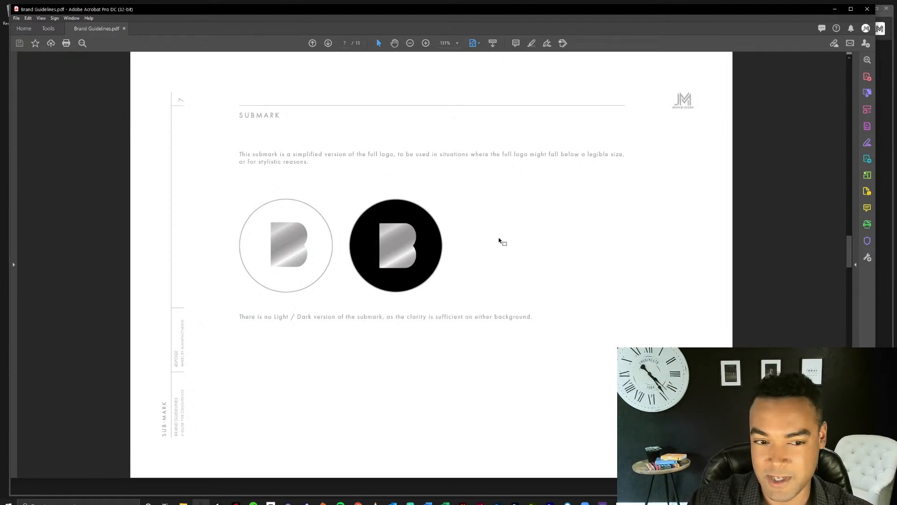
scroll(444, 250, up, 1)
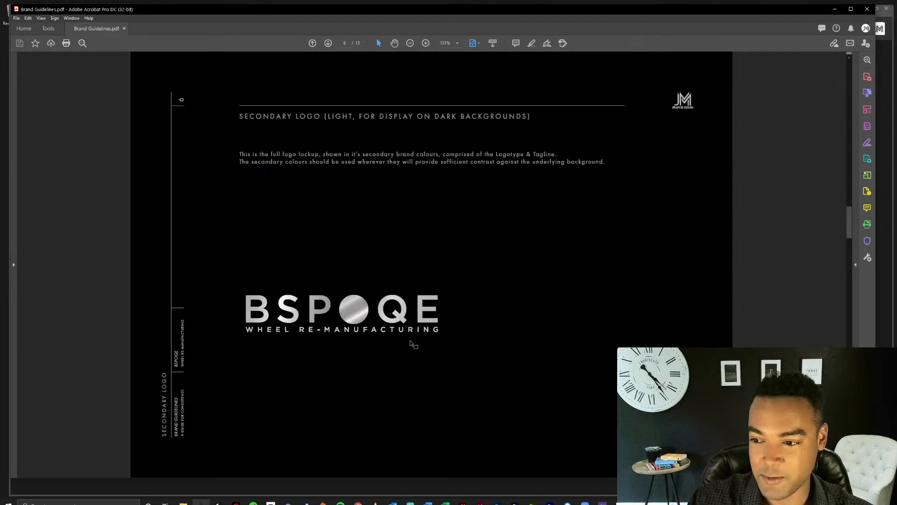
Read the guidelines from the logo usage page through typography, font hierarchy and colour palette to the Instagram example page.
scroll(447, 313, down, 1)
scroll(447, 312, down, 1)
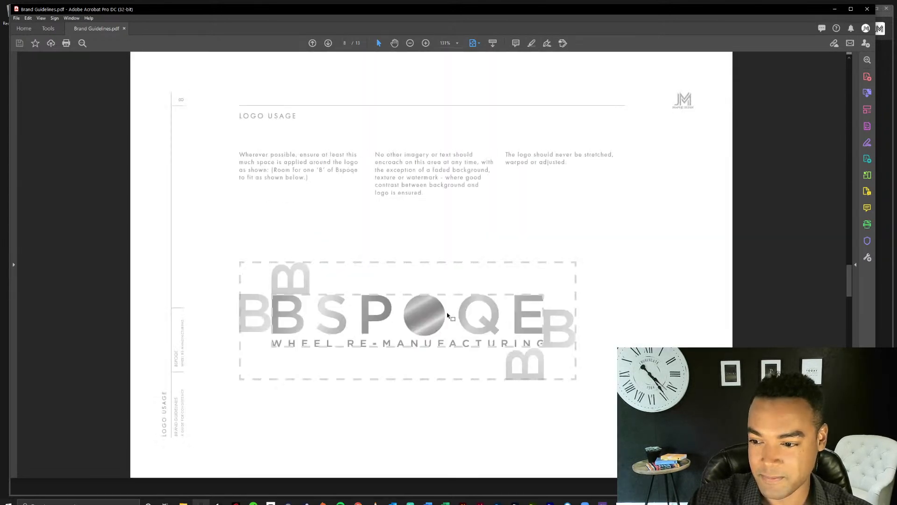
scroll(510, 231, down, 1)
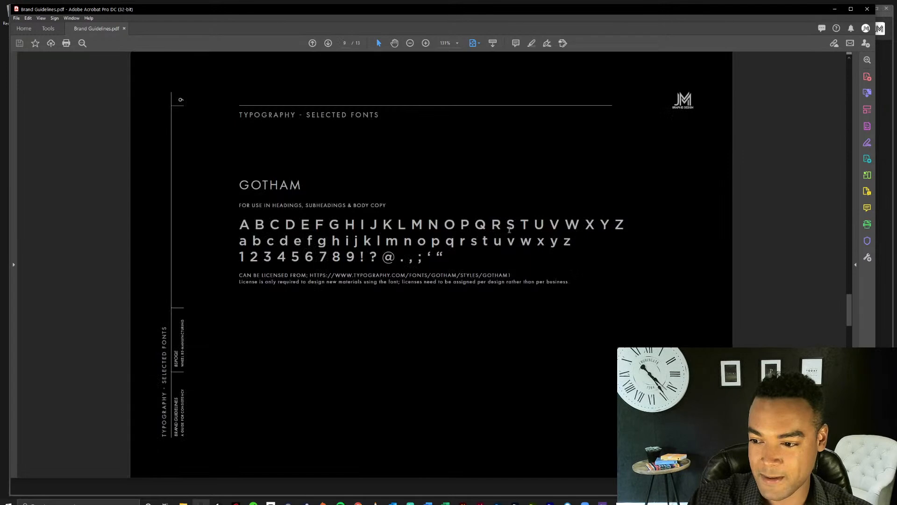
scroll(509, 230, down, 1)
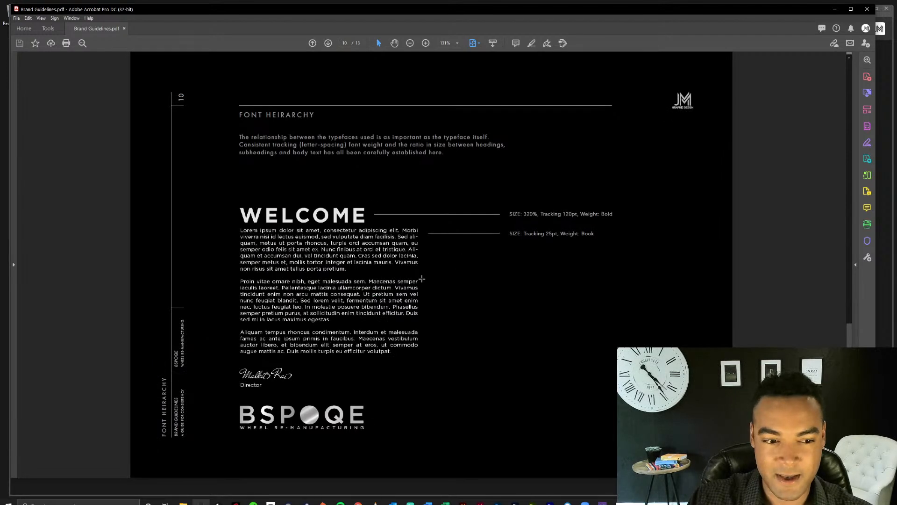
scroll(463, 289, down, 1)
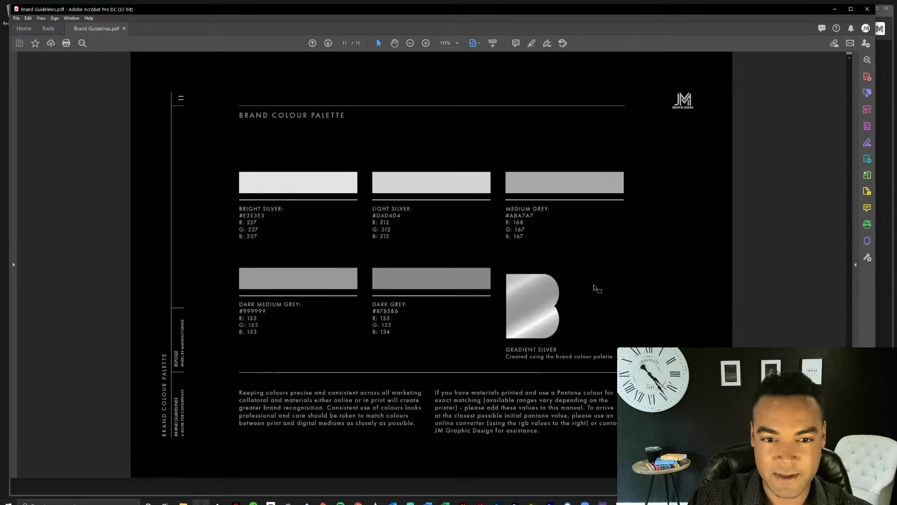
scroll(597, 288, down, 1)
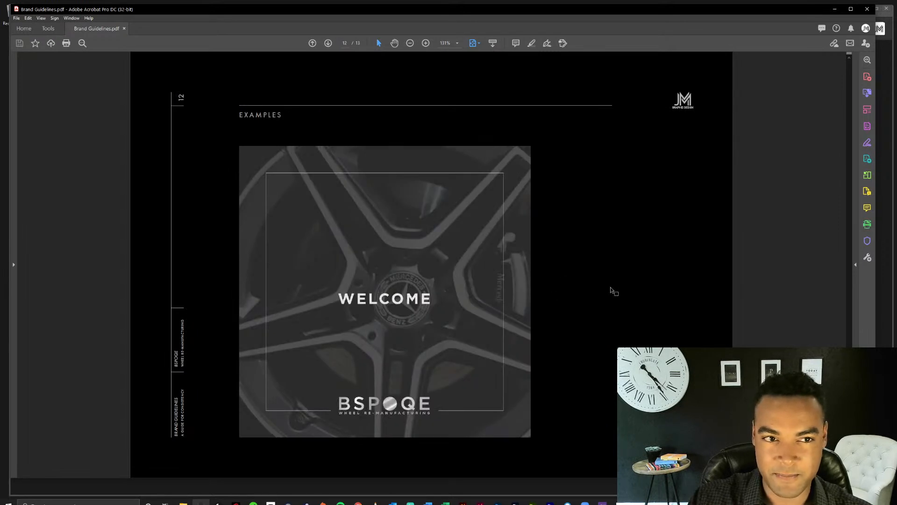
scroll(611, 287, down, 1)
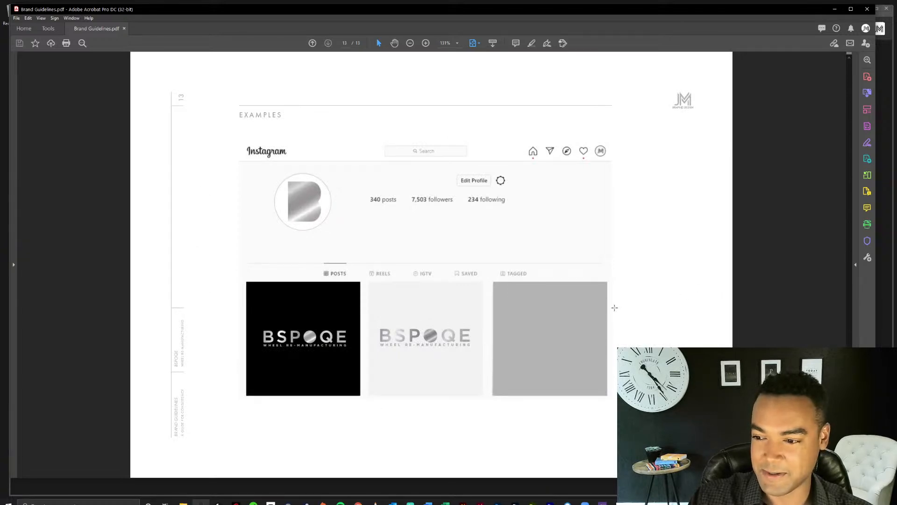
Close the Brand Guidelines PDF and return to the #002 streaming series folder.
click(868, 9)
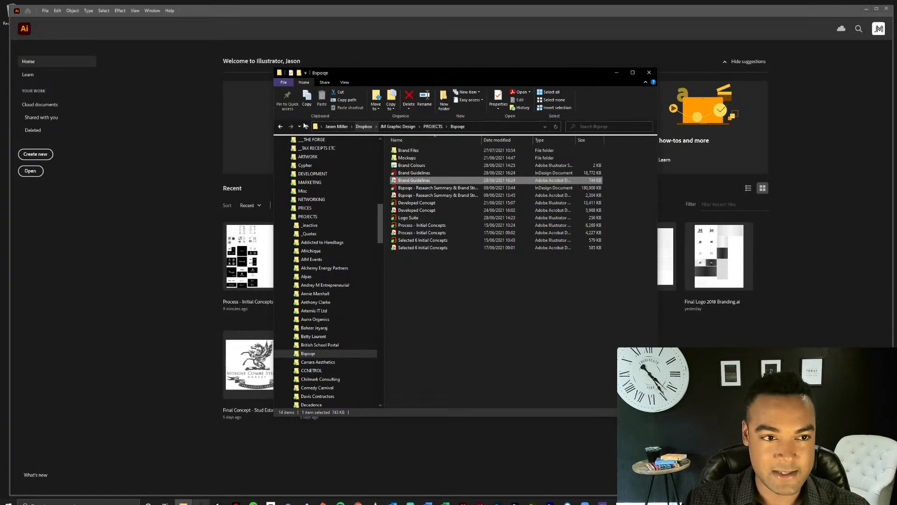
click(280, 130)
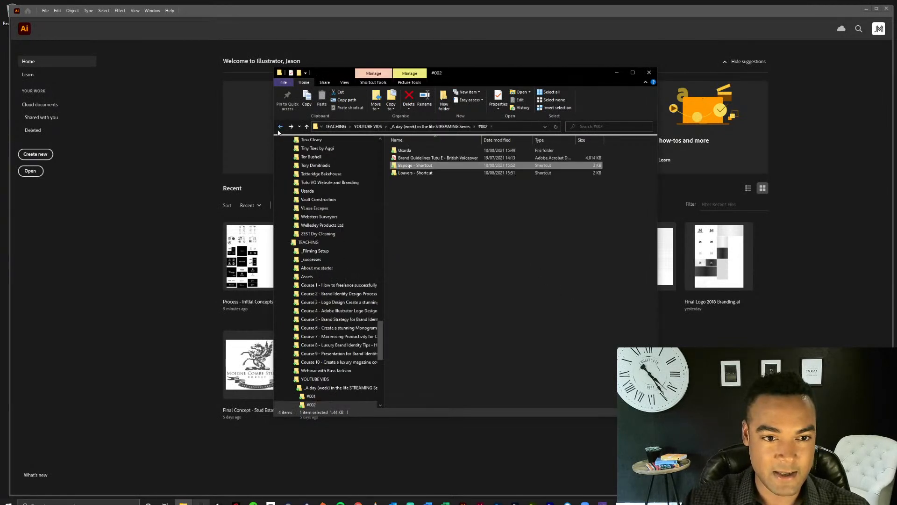
Open the Loavers project folder, view the hand-drawn idea sketch, and close the image.
double_click(425, 173)
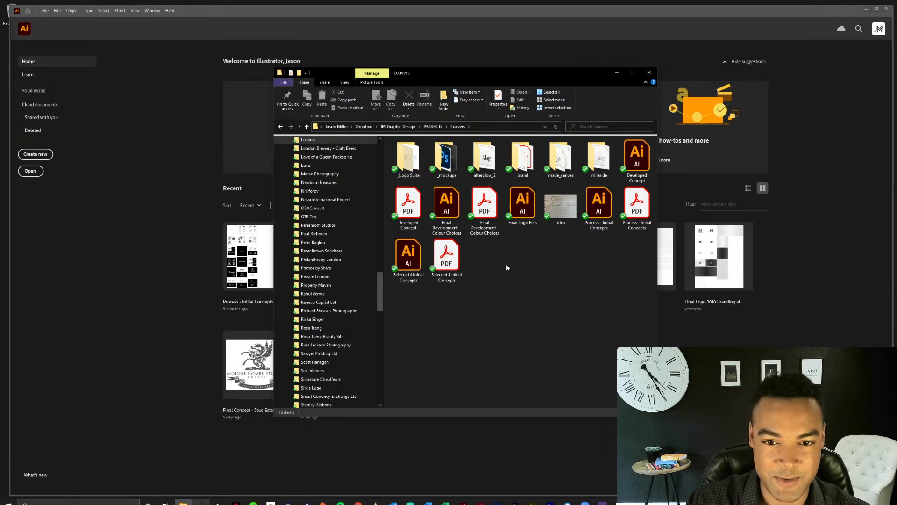
click(638, 218)
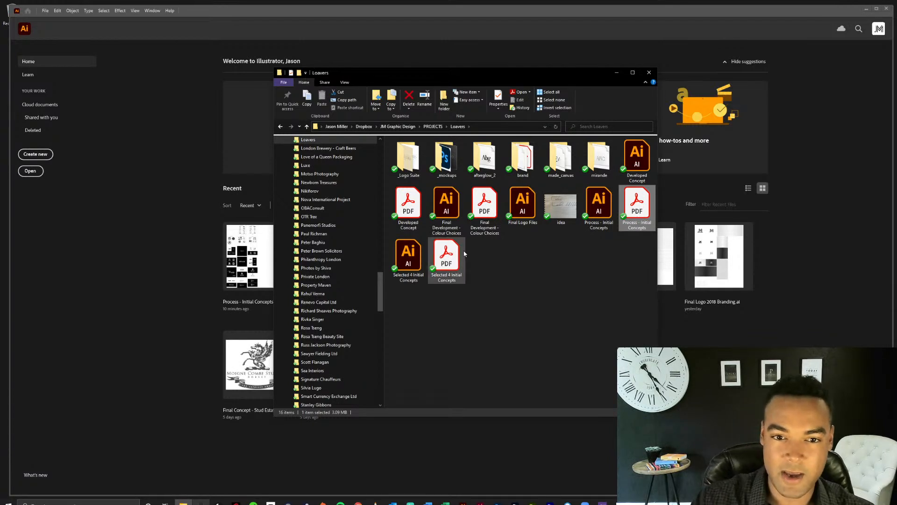
double_click(560, 210)
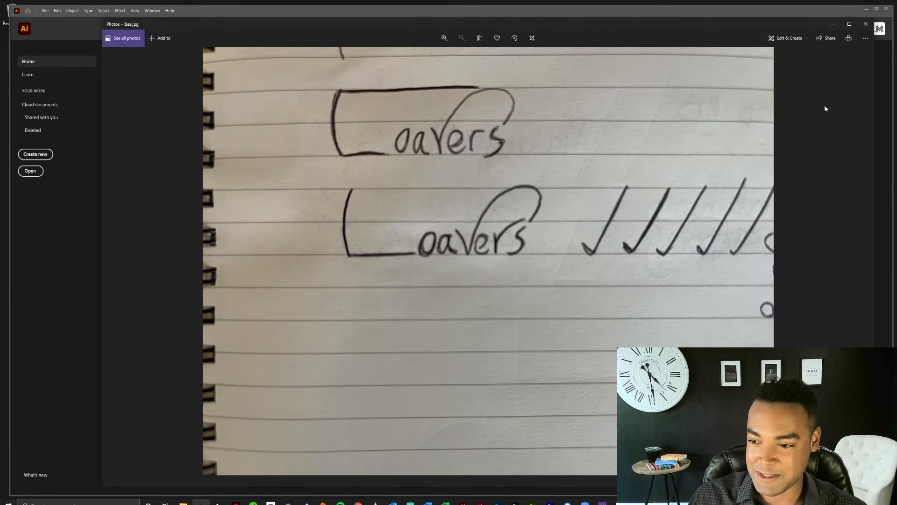
click(863, 29)
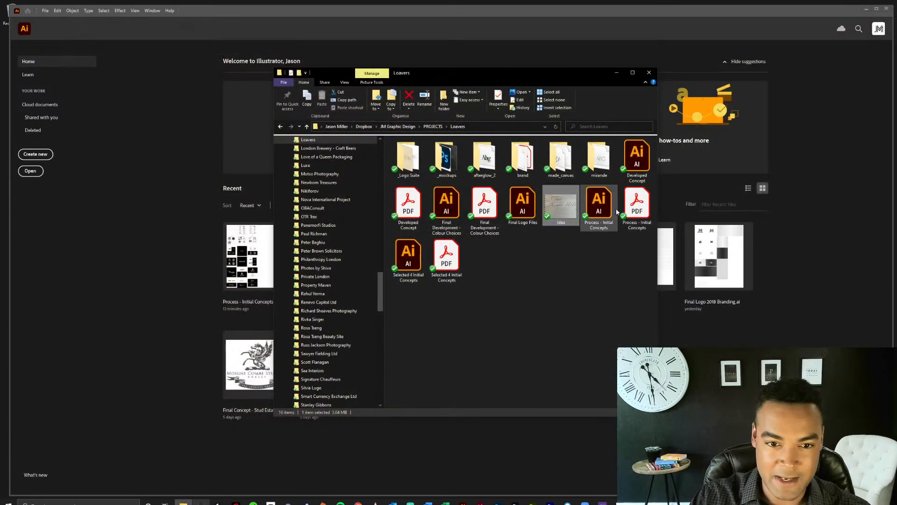
Open the Process - Initial Concepts Illustrator file from the Loavers folder and examine the Overview artboard closely.
double_click(600, 205)
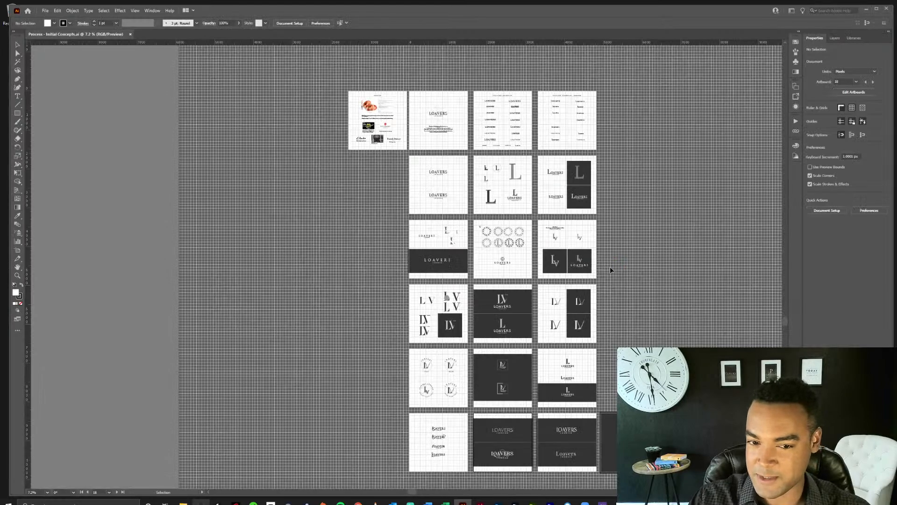
key(z)
click(431, 130)
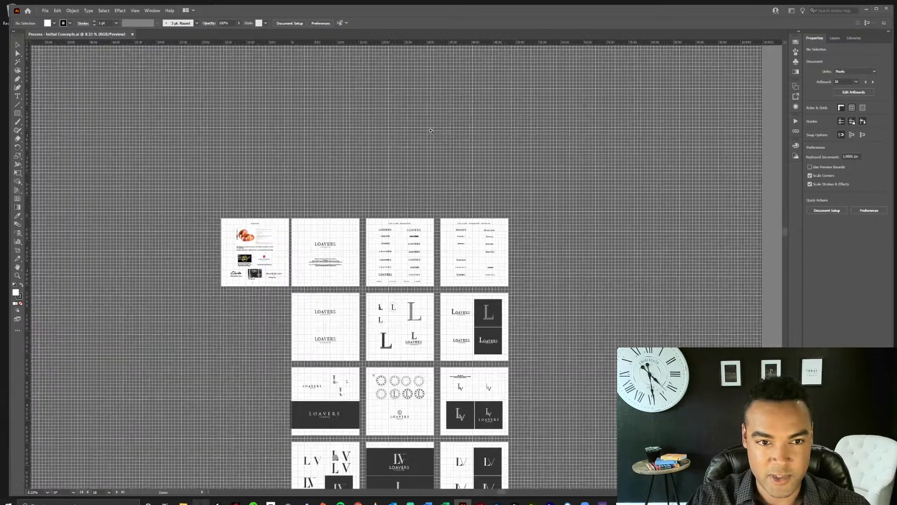
click(330, 245)
click(309, 311)
click(420, 274)
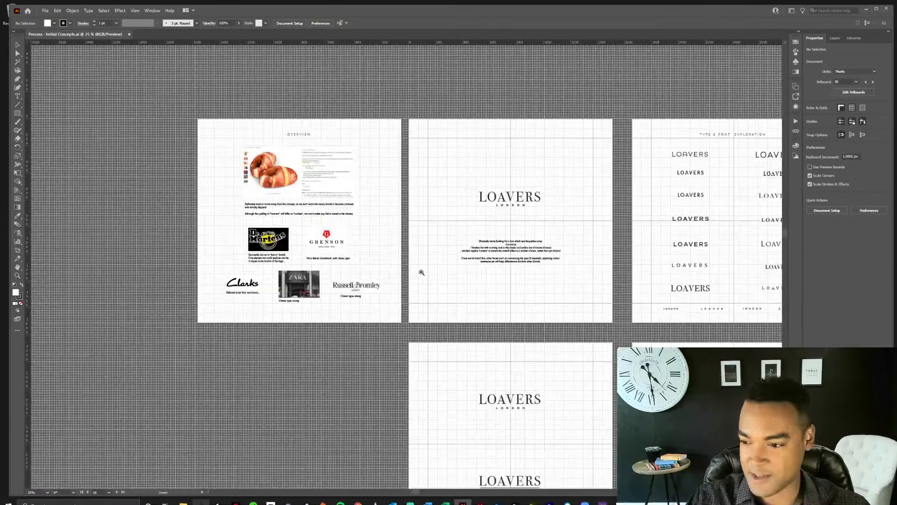
click(418, 246)
click(235, 222)
key(space)
drag(532, 283, 485, 251)
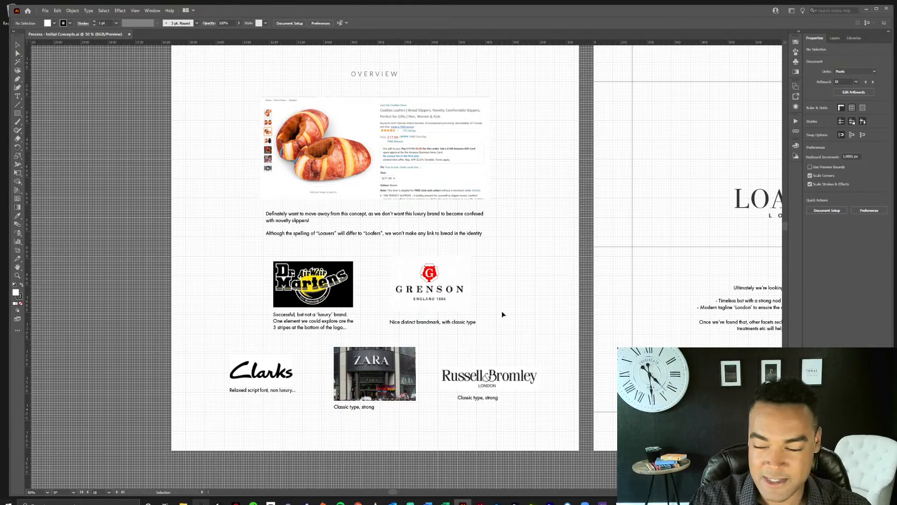
Review the type and font exploration artboards and continue to the Loavers London wordmarks with and without underlines.
drag(711, 280, 314, 291)
drag(587, 300, 281, 303)
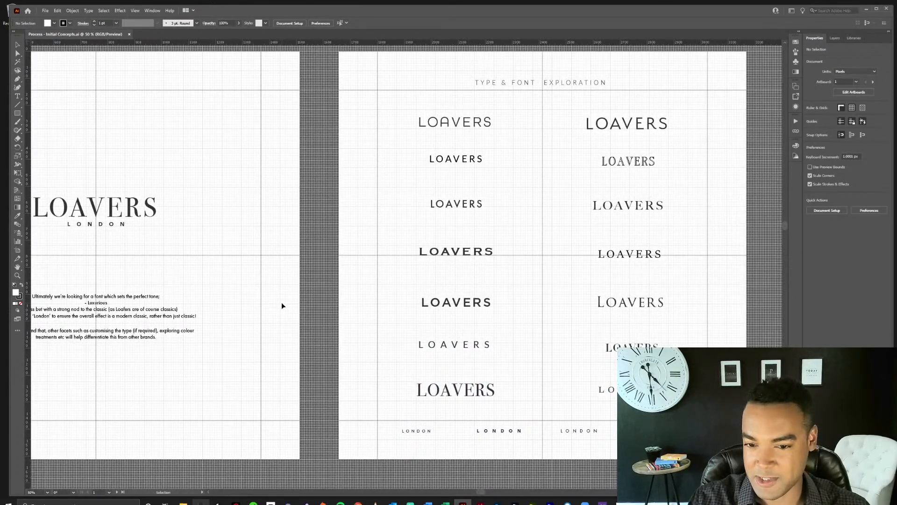
drag(351, 410, 374, 297)
drag(508, 330, 243, 427)
drag(587, 331, 315, 342)
drag(275, 418, 610, 246)
drag(176, 432, 577, 246)
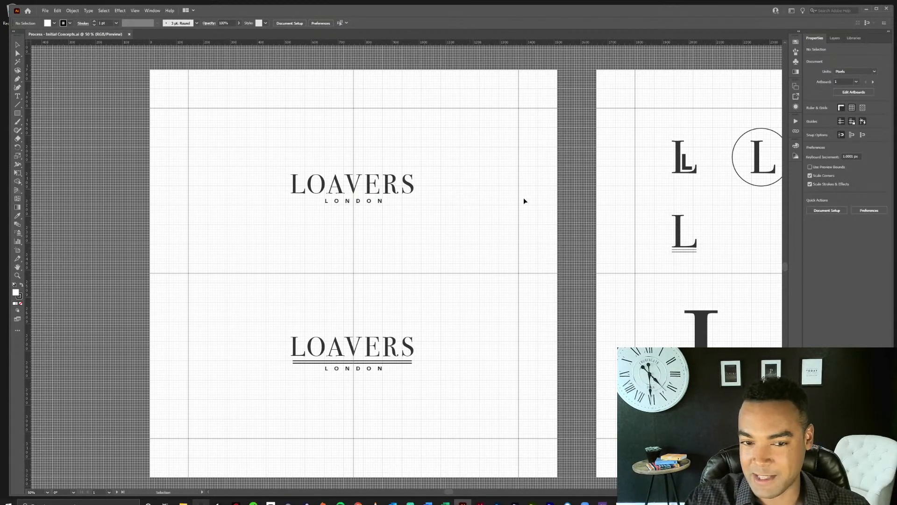
Examine the L monogram studies and the large-L Loavers lockups on light and dark backgrounds.
click(532, 211)
key(space)
drag(636, 233, 368, 229)
drag(601, 257, 382, 245)
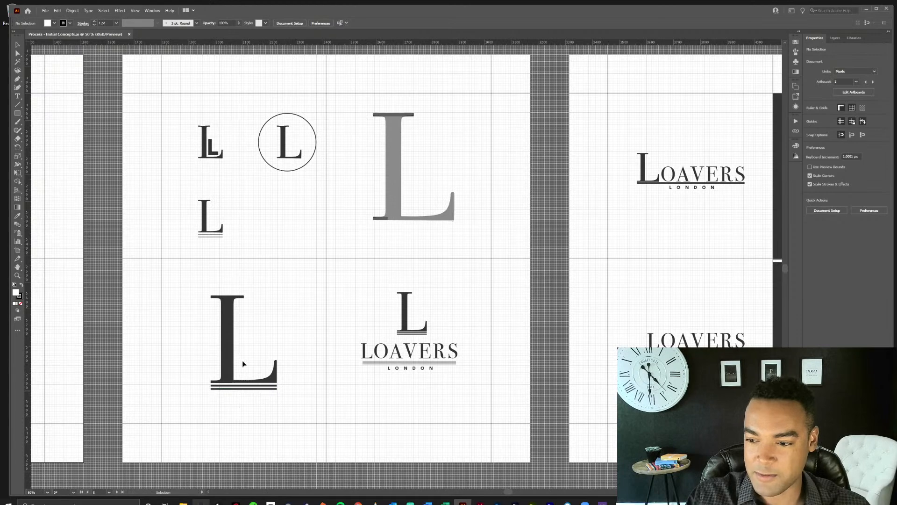
key(space)
drag(703, 244, 399, 253)
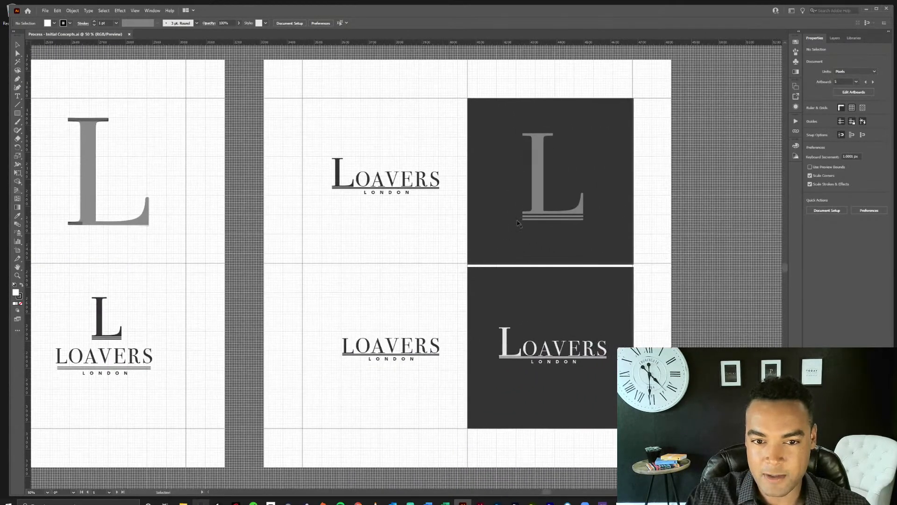
Return to the Overview artboard and inspect the Dr. Martens reference and its note about the three stripes.
key(space)
drag(251, 198, 455, 252)
drag(183, 156, 508, 309)
drag(361, 207, 682, 335)
key(ctrl+space)
click(348, 226)
key(v)
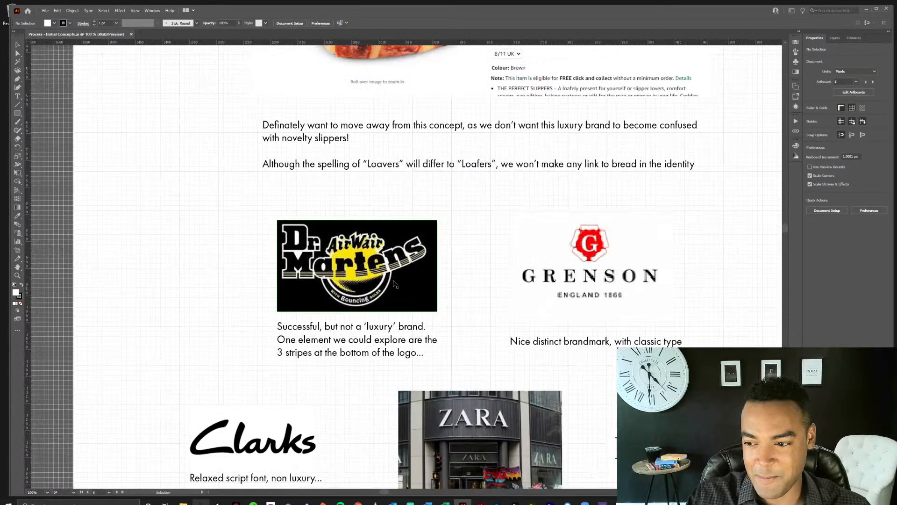
scroll(514, 304, down, 3)
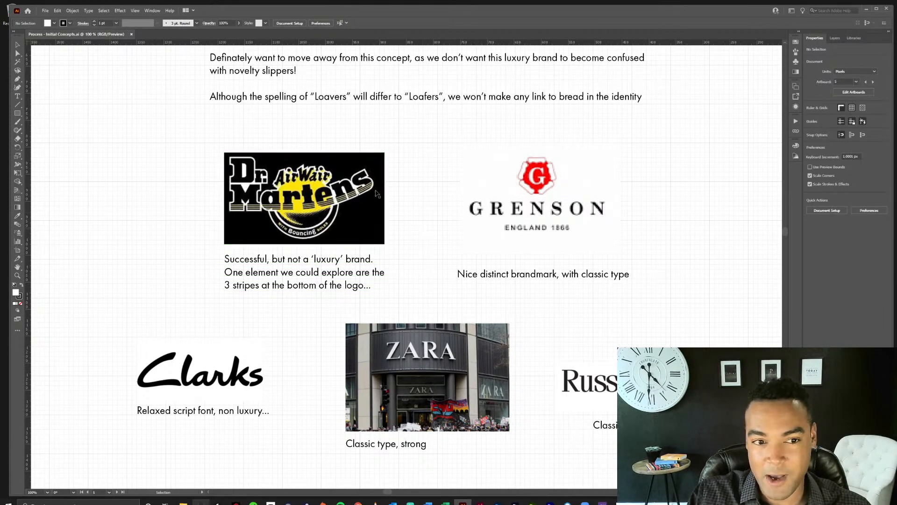
Go back to the large-L lockups to compare their underlines with the stripes in the reference.
drag(527, 281, 453, 293)
drag(635, 407, 382, 253)
drag(669, 381, 294, 219)
drag(688, 318, 292, 248)
drag(633, 330, 351, 277)
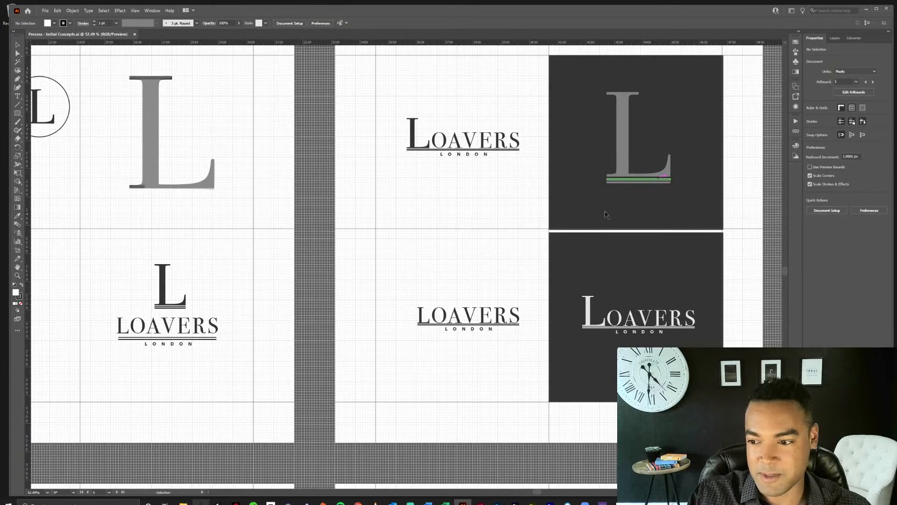
Review the diagonally cut L concepts and the circular emblems built from repeated V letters.
drag(548, 228, 351, 247)
drag(429, 223, 671, 144)
drag(509, 302, 668, 225)
drag(431, 387, 683, 201)
drag(331, 348, 628, 245)
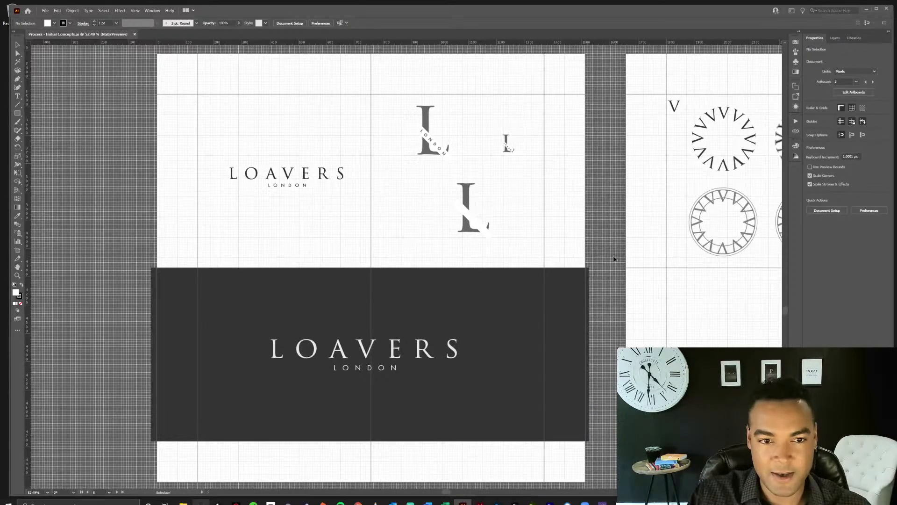
drag(653, 295, 223, 326)
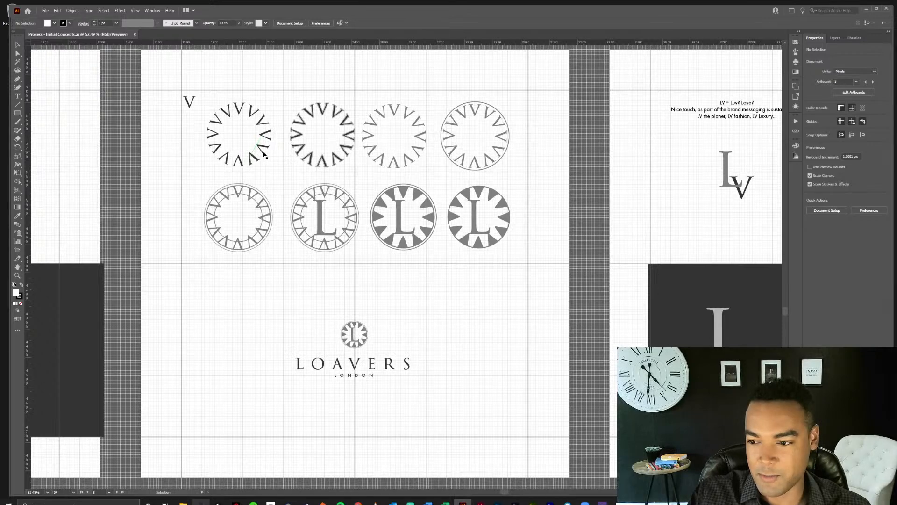
scroll(267, 141, up, 1)
drag(520, 351, 521, 249)
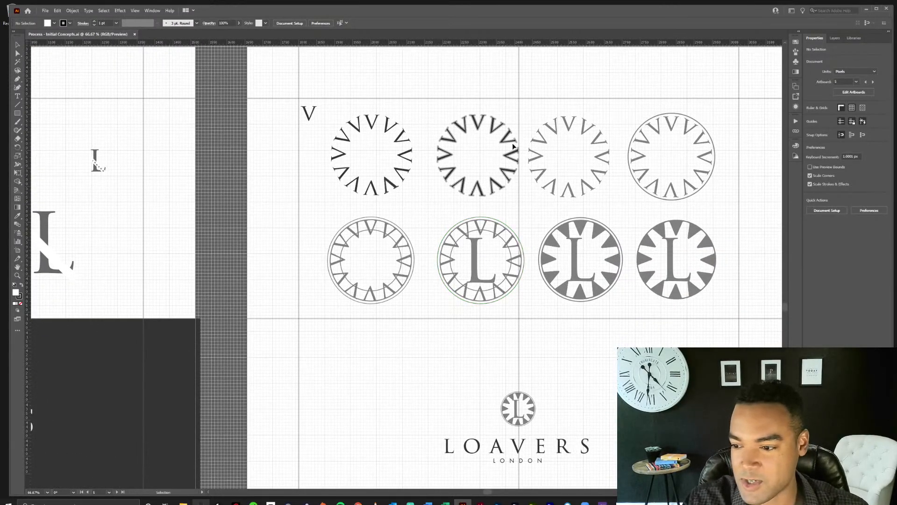
Place the standalone letter V in the empty area below the circular emblems.
click(311, 112)
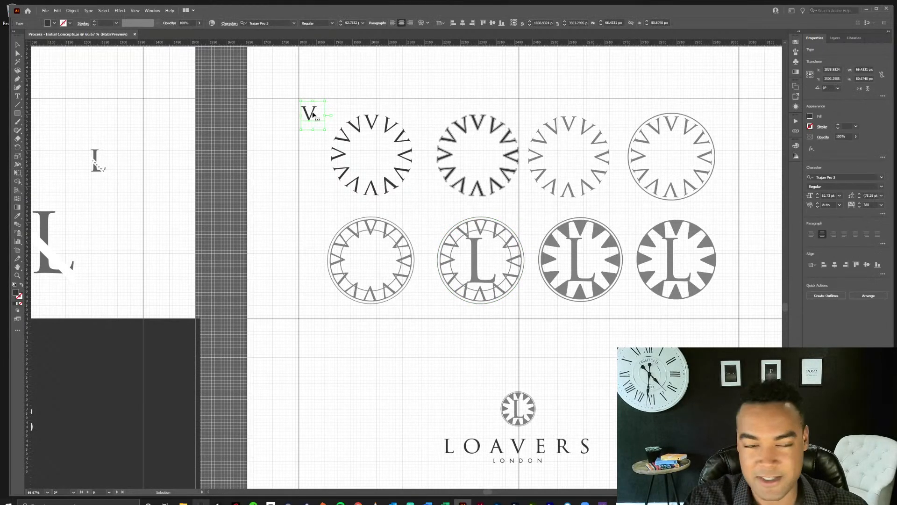
drag(314, 114, 427, 207)
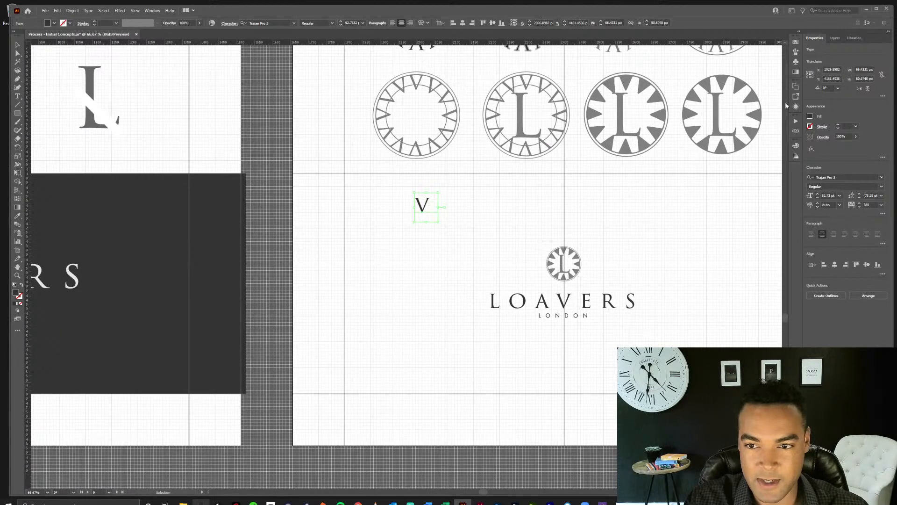
click(724, 214)
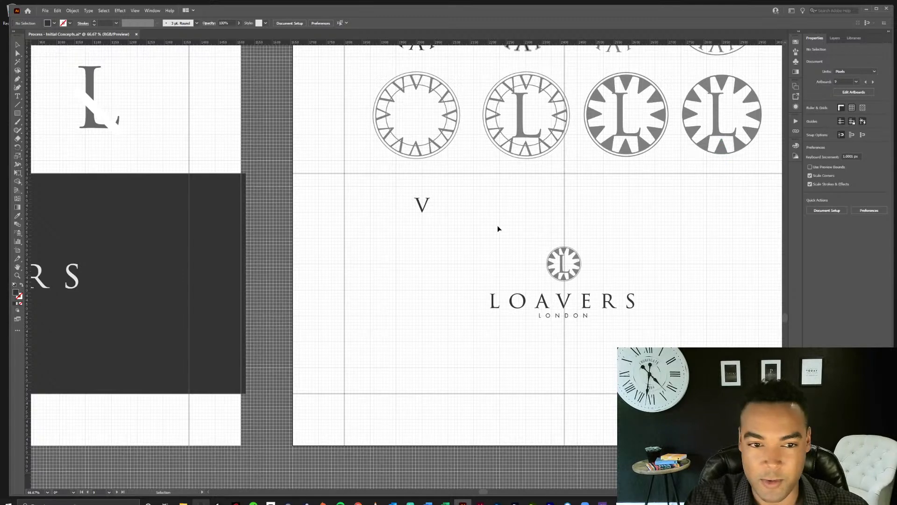
Rotate a copy of the V by -45° around a point just below the letter.
click(422, 209)
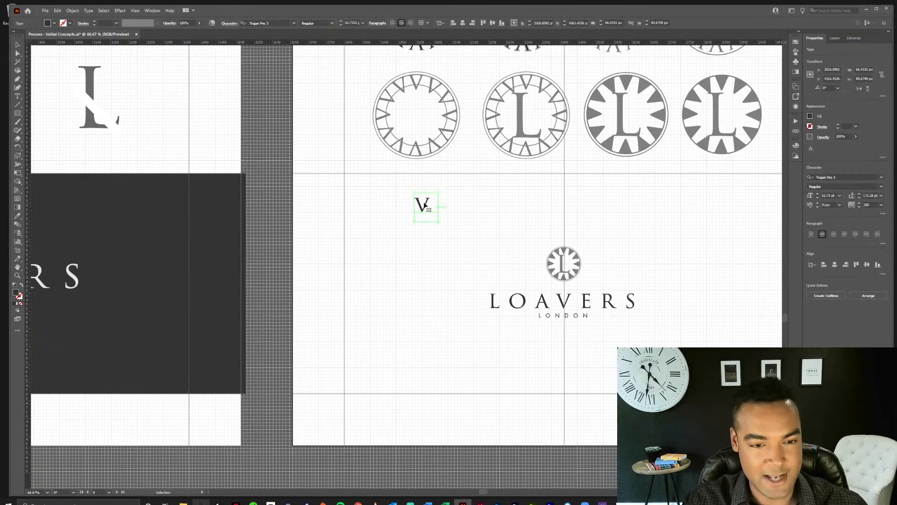
key(r)
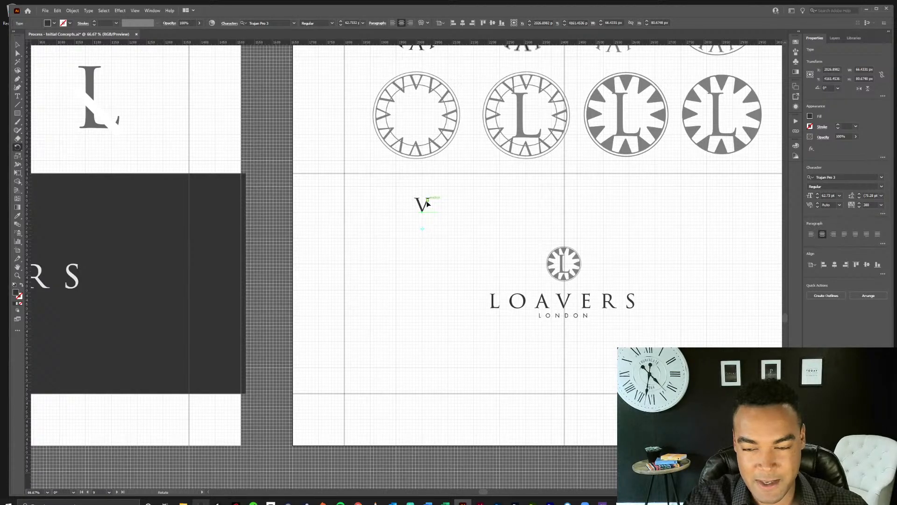
drag(424, 205, 445, 213)
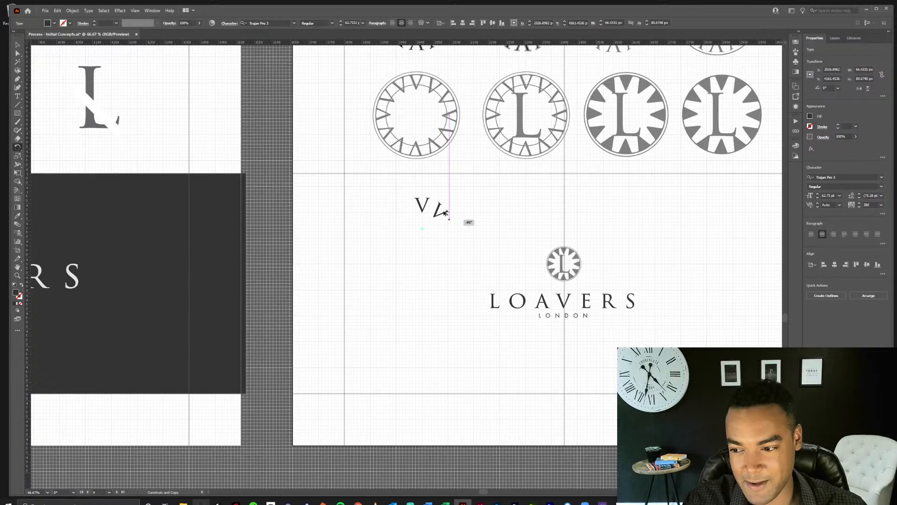
mouse_move(446, 213)
mouse_down()
mouse_move(452, 225)
mouse_move(447, 218)
mouse_up()
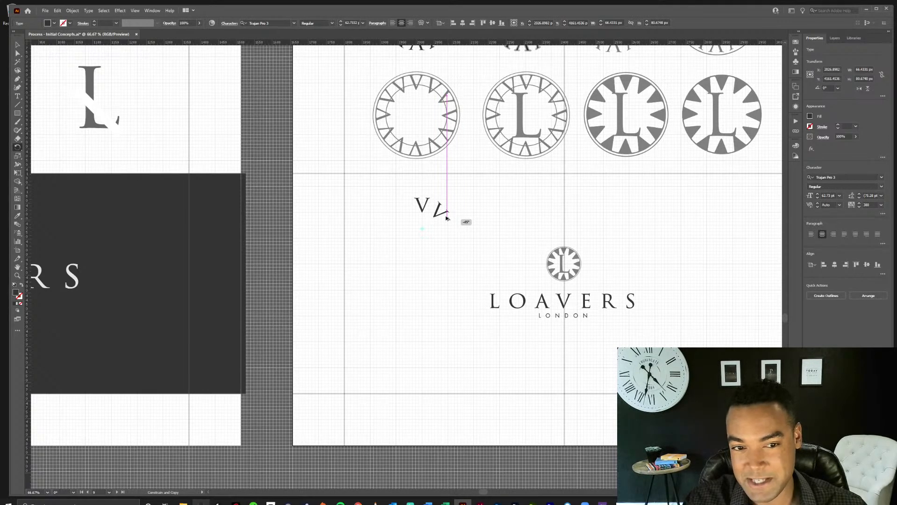
mouse_move(446, 213)
mouse_down()
mouse_move(453, 188)
mouse_move(458, 209)
mouse_up()
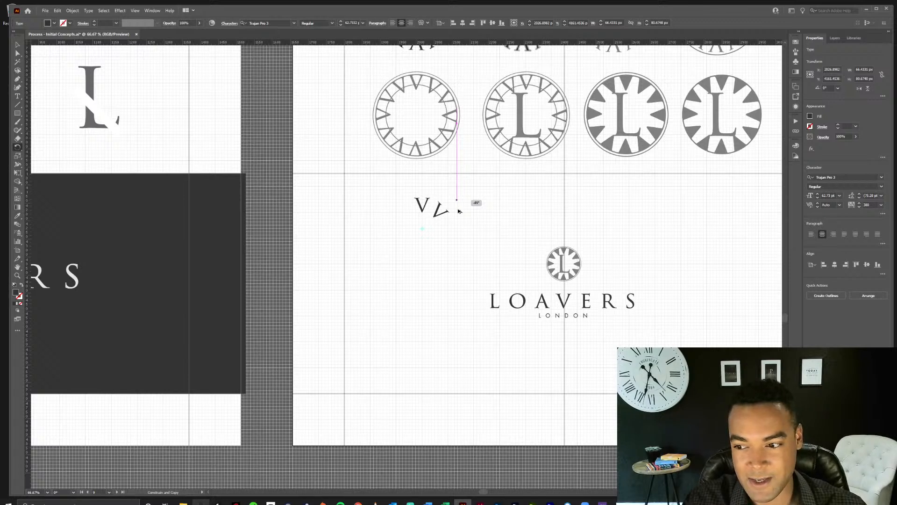
drag(458, 211, 458, 211)
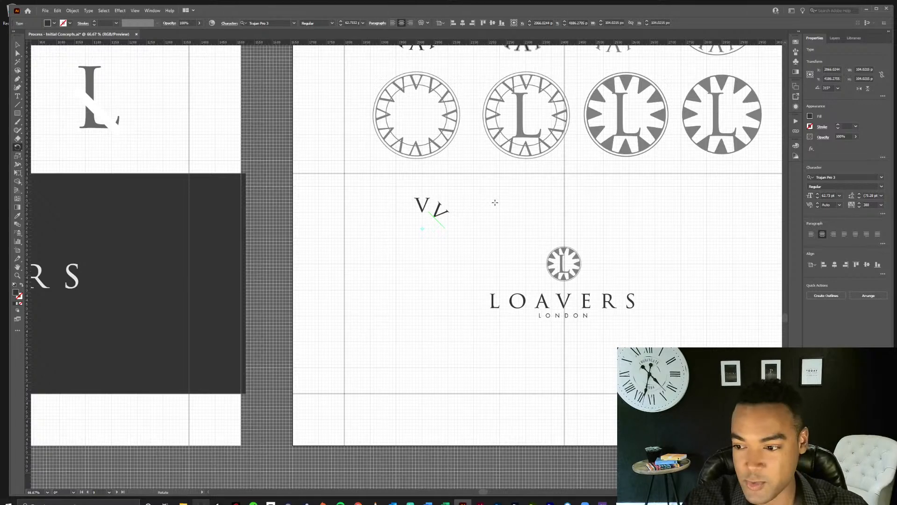
Repeat the rotated copy until eight V letters form a complete ring.
key(v)
key(ctrl+d)
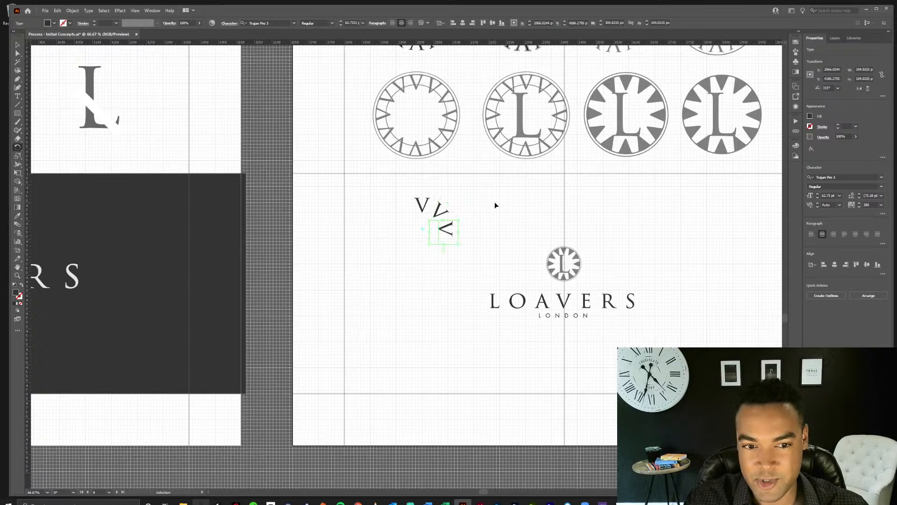
key(ctrl+d)
key(ctrl+d)
key(ctrl+d)
key(ctrl+d)
key(ctrl+d)
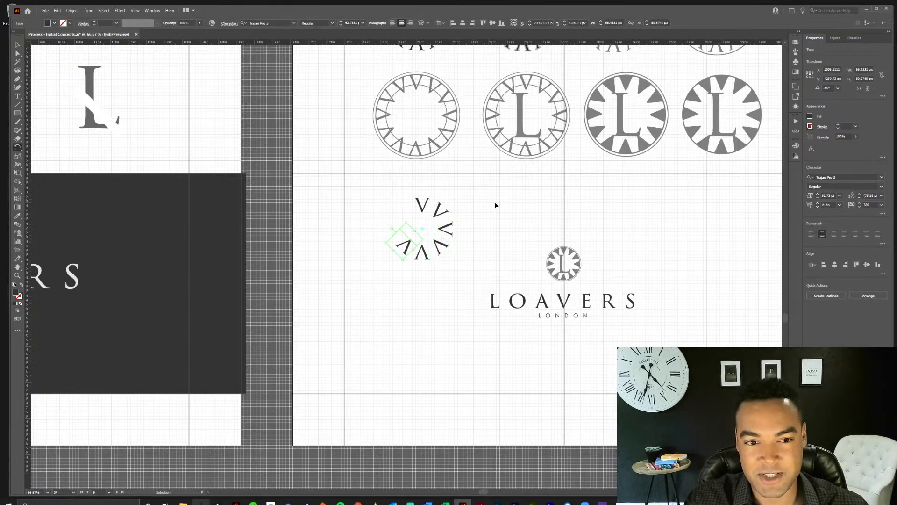
click(467, 219)
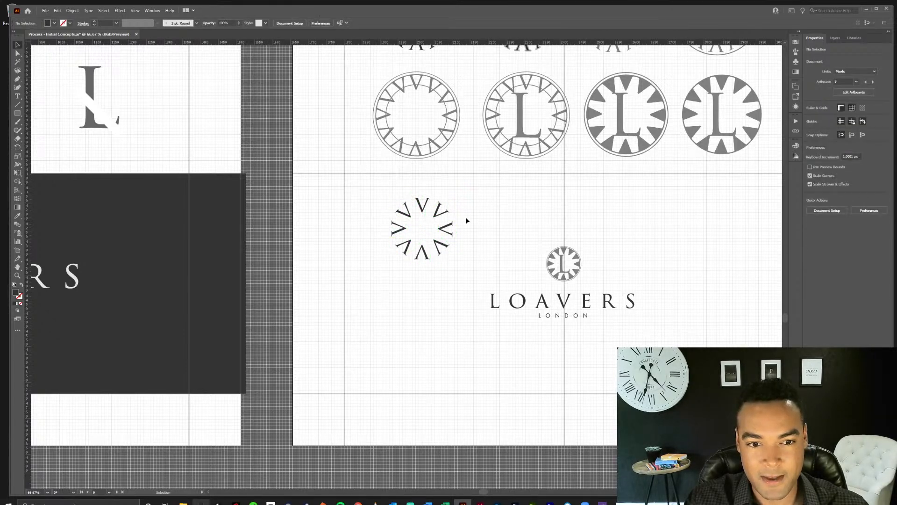
Move the whole ring of V letters slightly down and to the left, beside the small Loavers emblem lockup.
click(437, 253)
drag(437, 252, 426, 292)
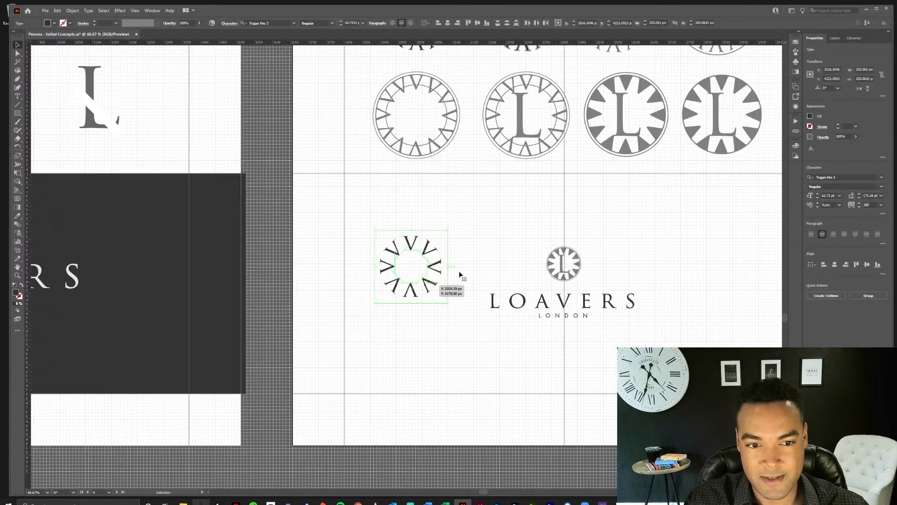
click(541, 244)
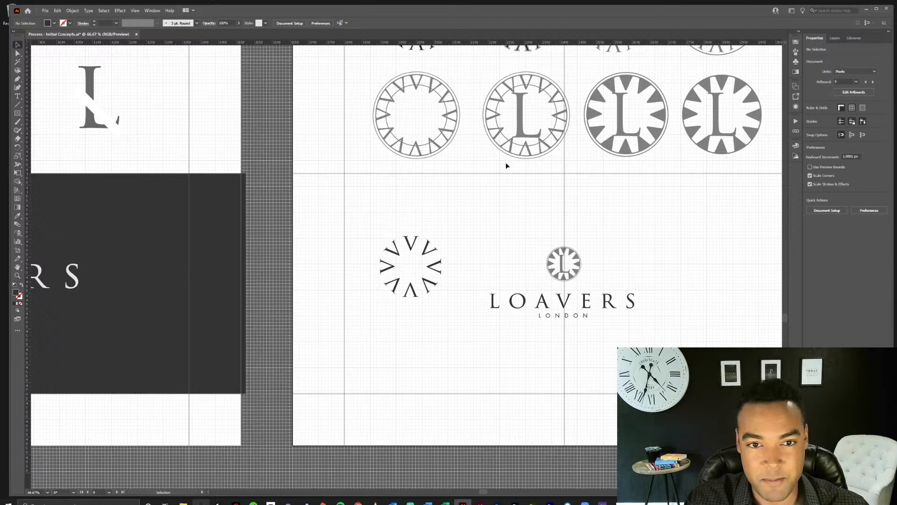
Try placing a copy of the emblem's L near the new V ring, and delete that copy.
click(518, 116)
drag(519, 134, 482, 237)
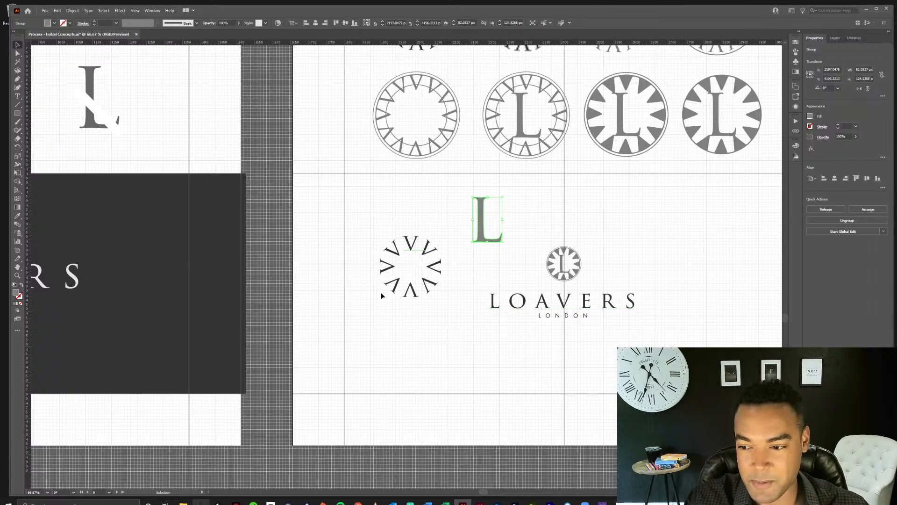
click(458, 186)
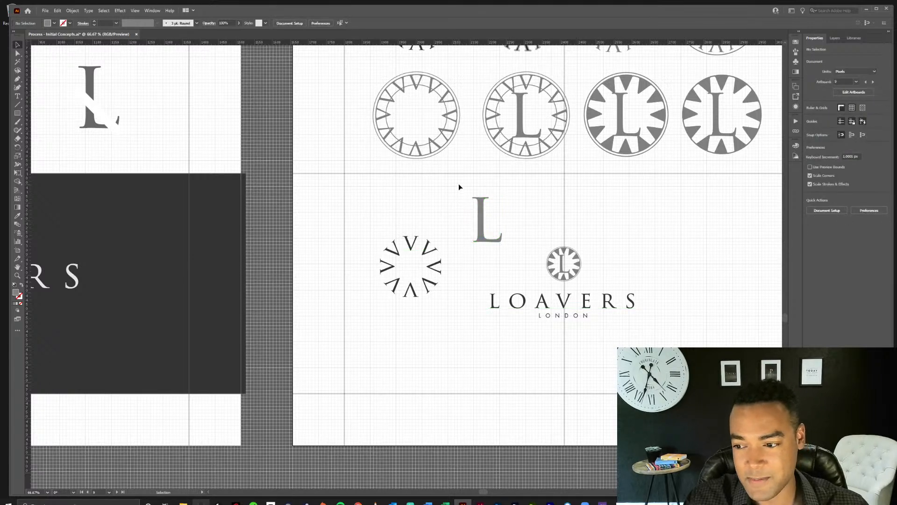
click(497, 217)
key(Delete)
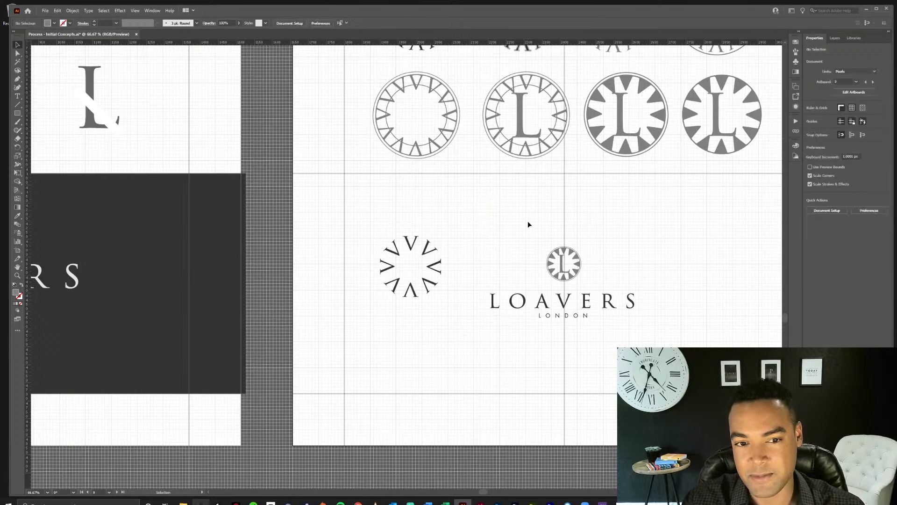
Review the whole V-ring emblem board and the neighbouring board of overlapping LV monogram concepts.
drag(557, 227, 404, 317)
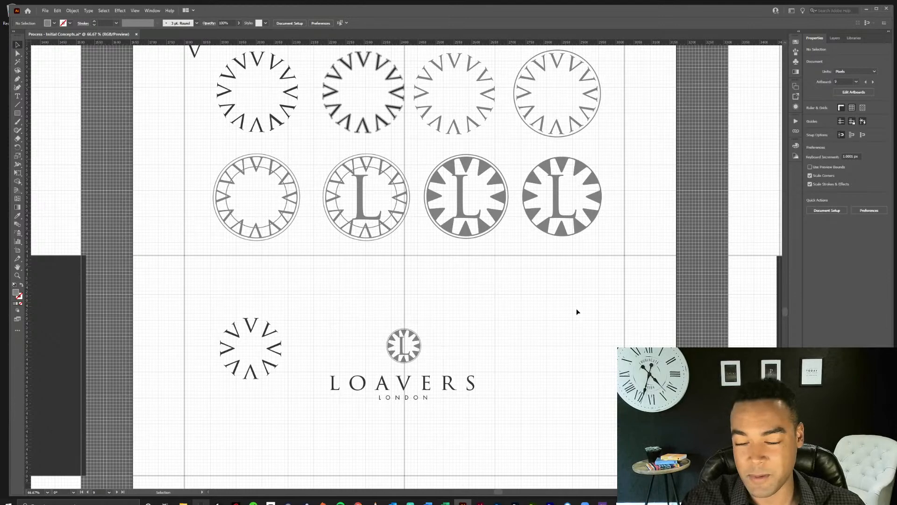
key(ctrl+minus)
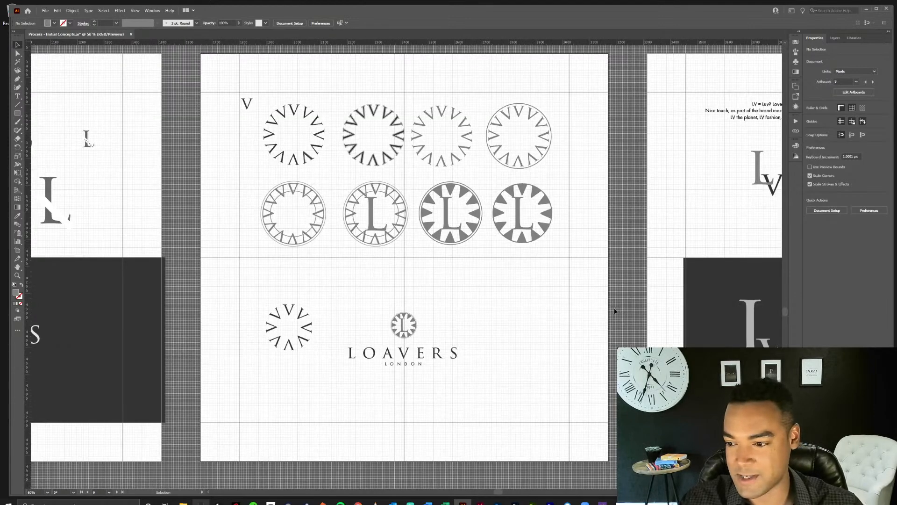
drag(658, 268, 304, 271)
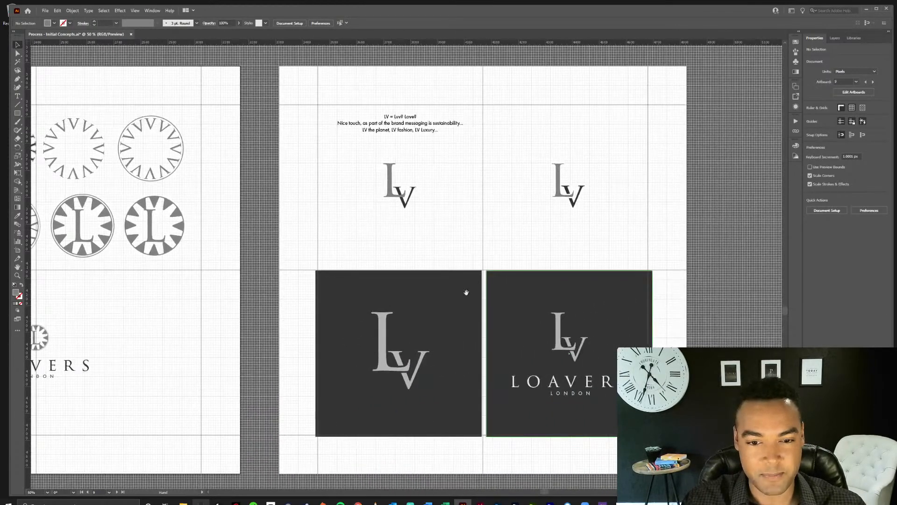
drag(466, 292, 402, 267)
click(470, 207)
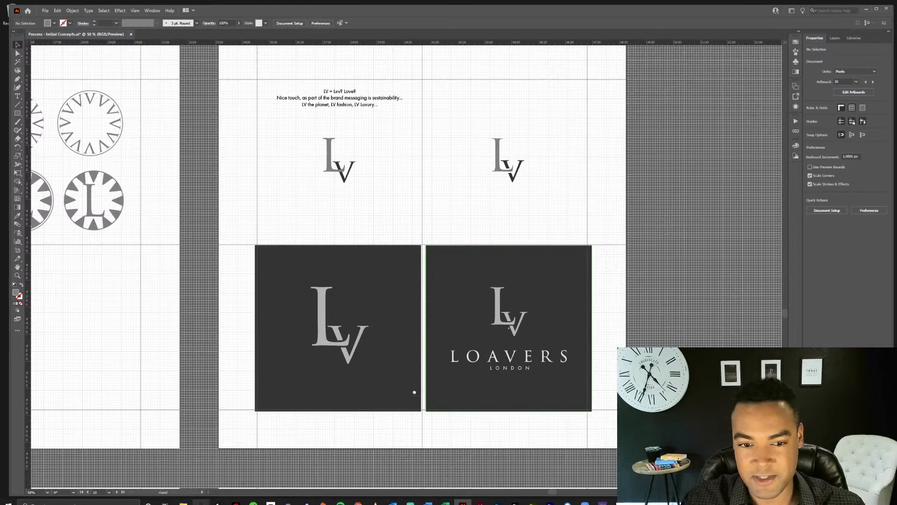
Examine the row of high-contrast serif LV monogram boards, including their Loavers London lockups and thin-stroked V variants.
drag(405, 406, 493, 271)
drag(233, 415, 524, 262)
drag(234, 385, 546, 252)
drag(367, 331, 522, 313)
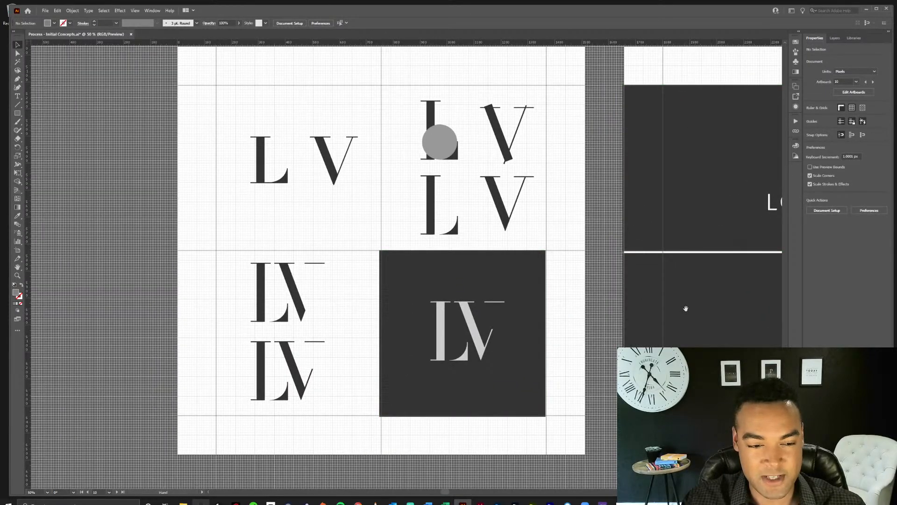
drag(685, 309, 348, 326)
drag(575, 330, 490, 327)
click(624, 329)
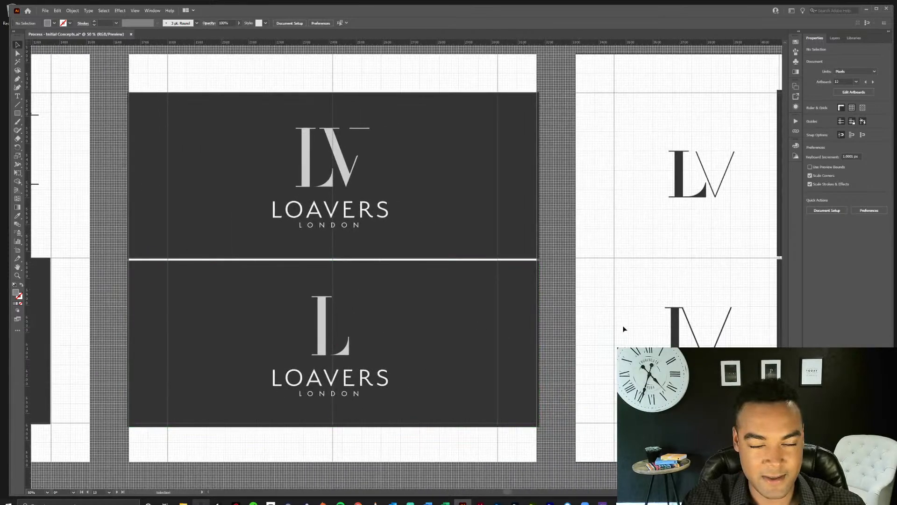
drag(633, 304, 357, 311)
drag(487, 318, 431, 309)
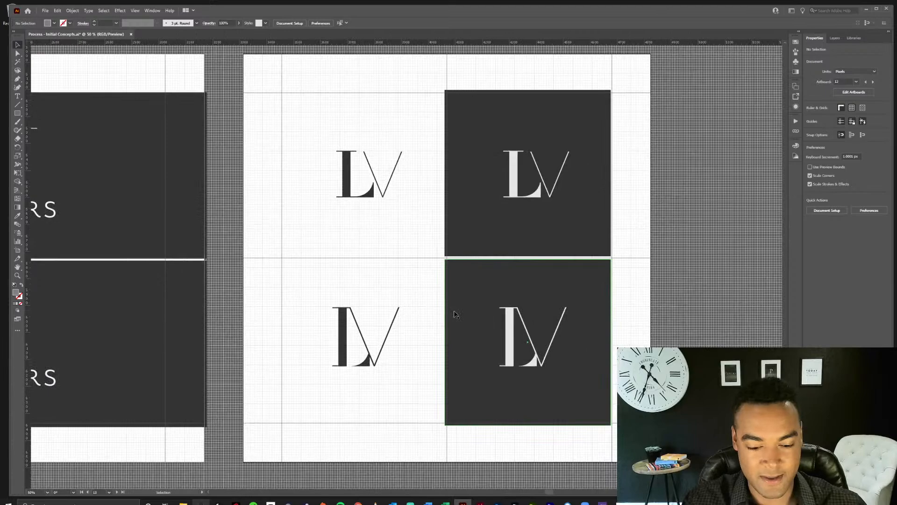
Examine the row with the circular LV badges, the square-framed LV logos and the minimalist L-and-dot concepts.
key(ctrl+minus)
drag(307, 425, 500, 258)
drag(257, 364, 453, 267)
drag(379, 314, 492, 276)
click(457, 267)
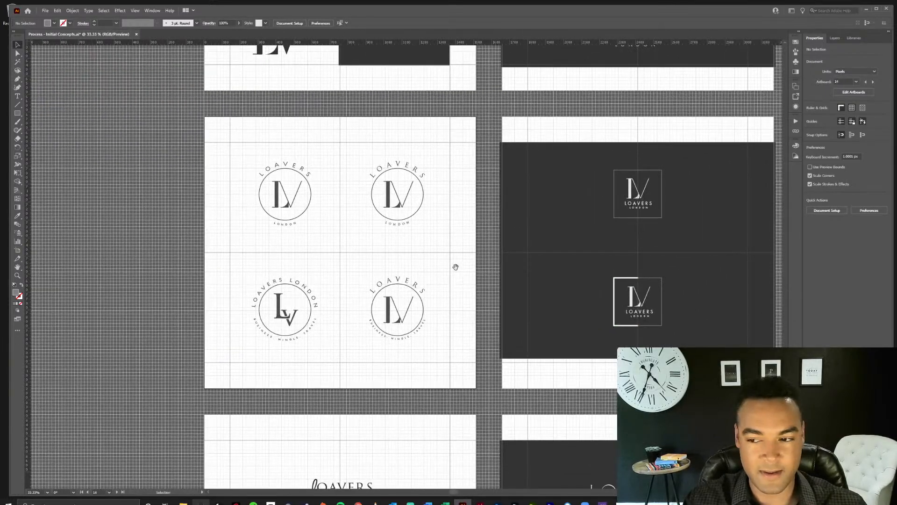
scroll(403, 261, up, 1)
drag(631, 290, 307, 296)
drag(650, 258, 354, 263)
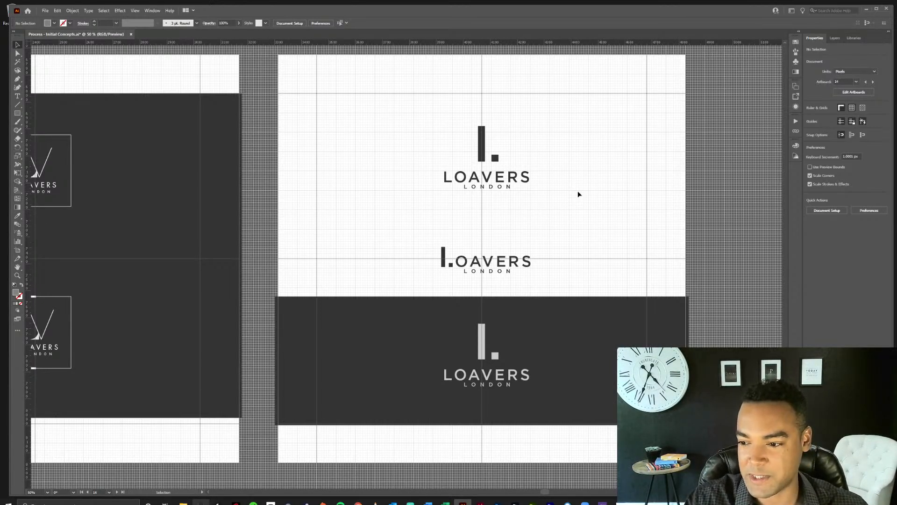
Look over the script-initial Loavers wordmarks and the neighbouring dark board with the thin and bold swash wordmarks.
drag(470, 281, 663, 118)
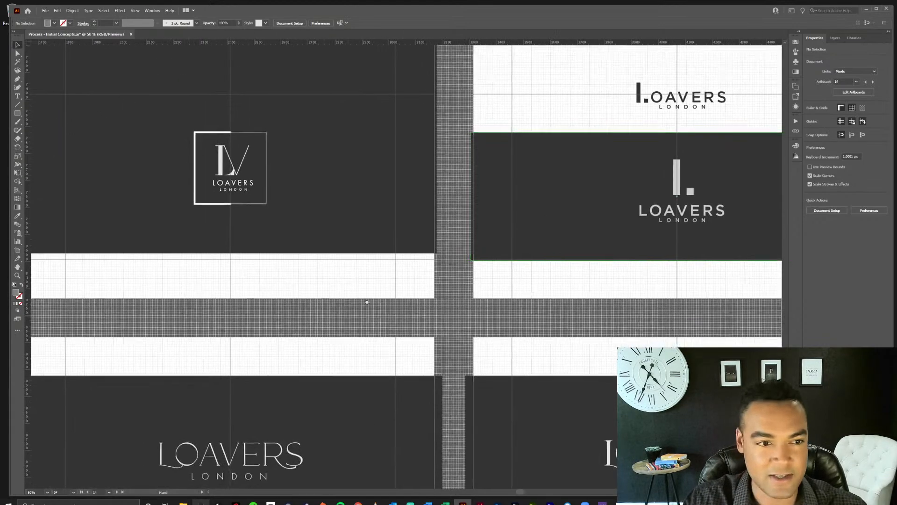
drag(345, 314, 611, 202)
drag(335, 350, 581, 218)
drag(393, 327, 499, 287)
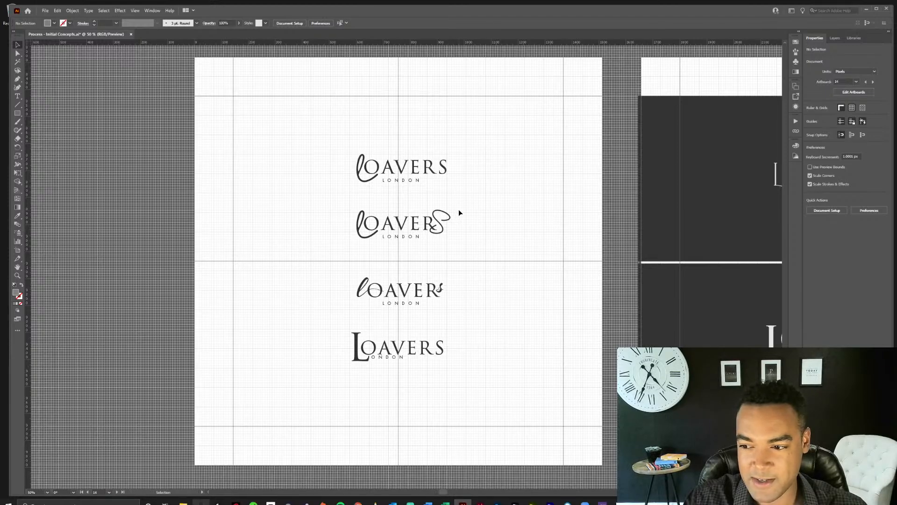
drag(591, 271, 128, 269)
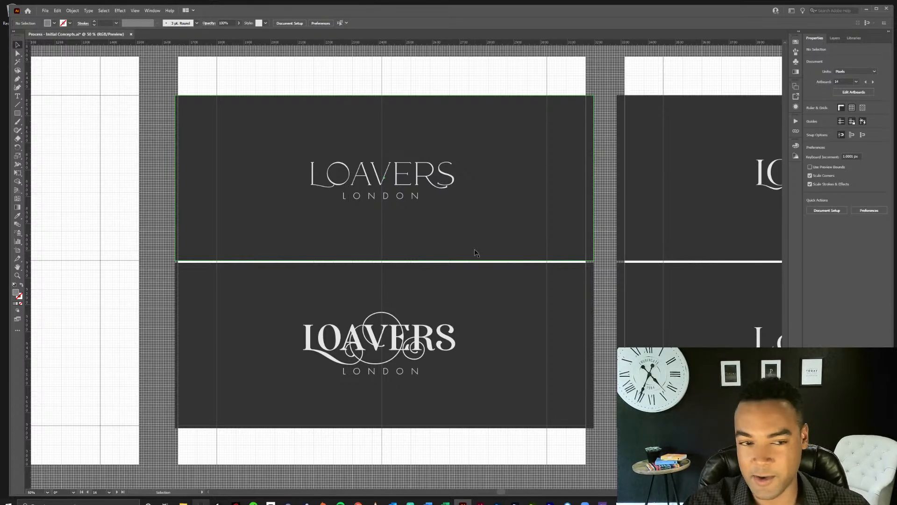
Try alternate glyphs for the A in the thin upper LOAVERS wordmark, finishing with the variant that has a curled crossbar.
double_click(433, 181)
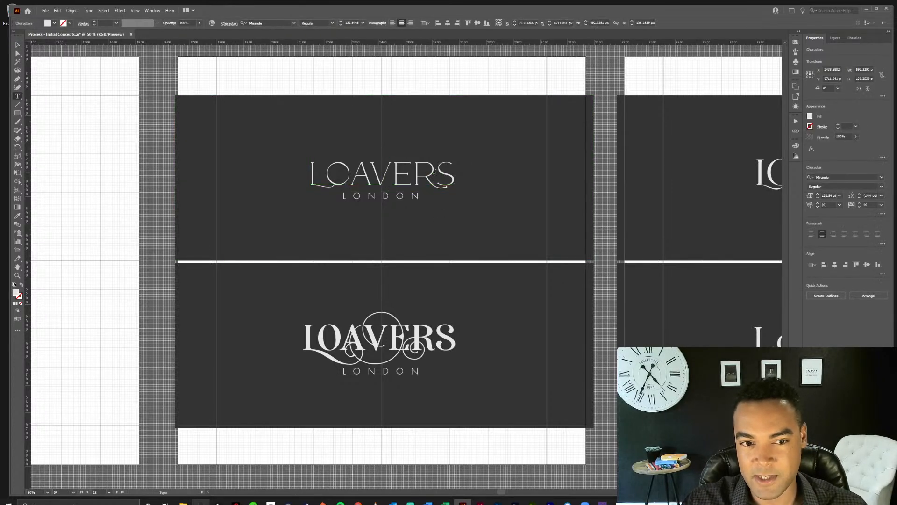
drag(435, 176, 418, 173)
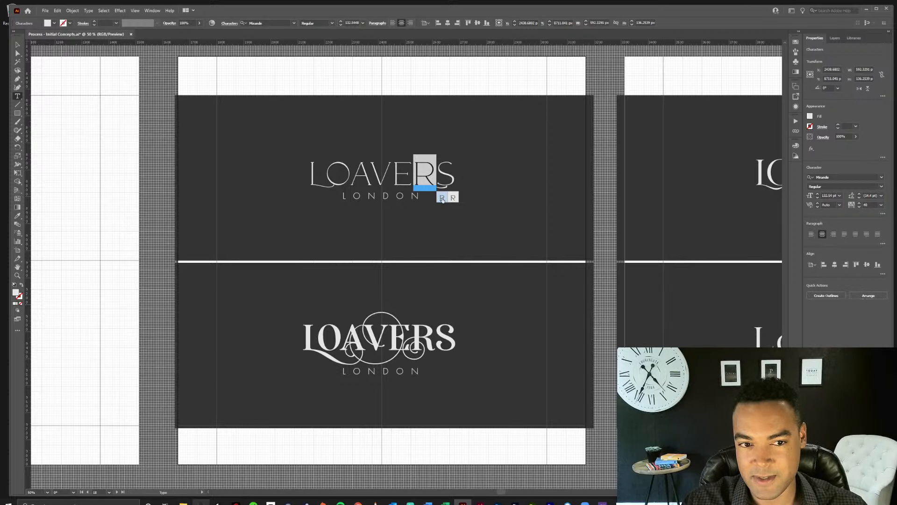
drag(386, 173, 366, 176)
click(368, 174)
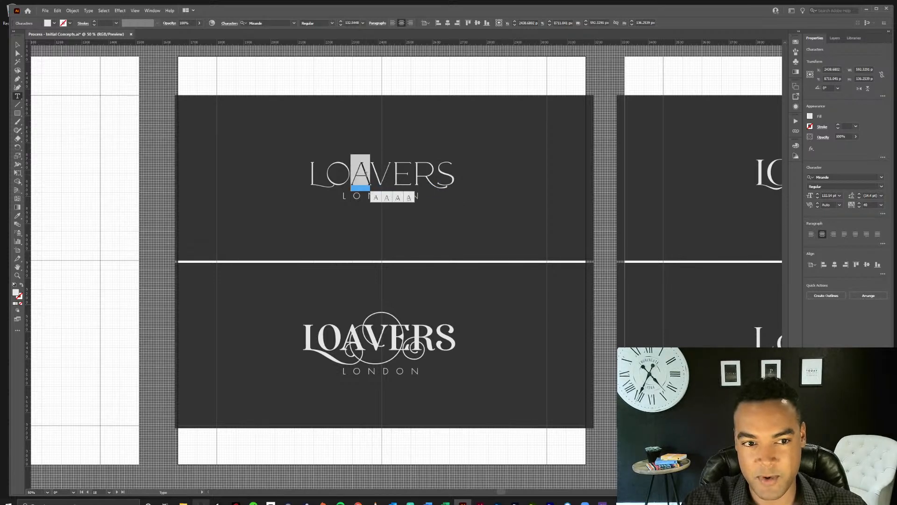
click(392, 198)
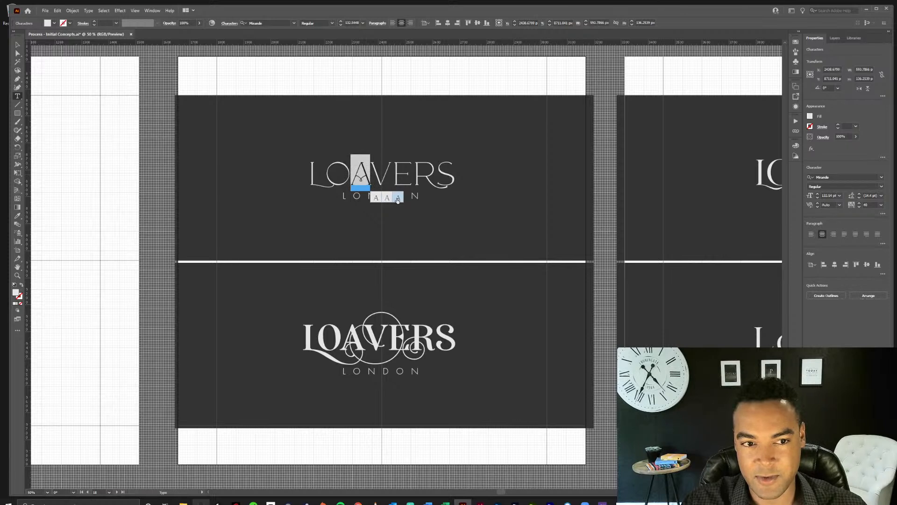
click(398, 198)
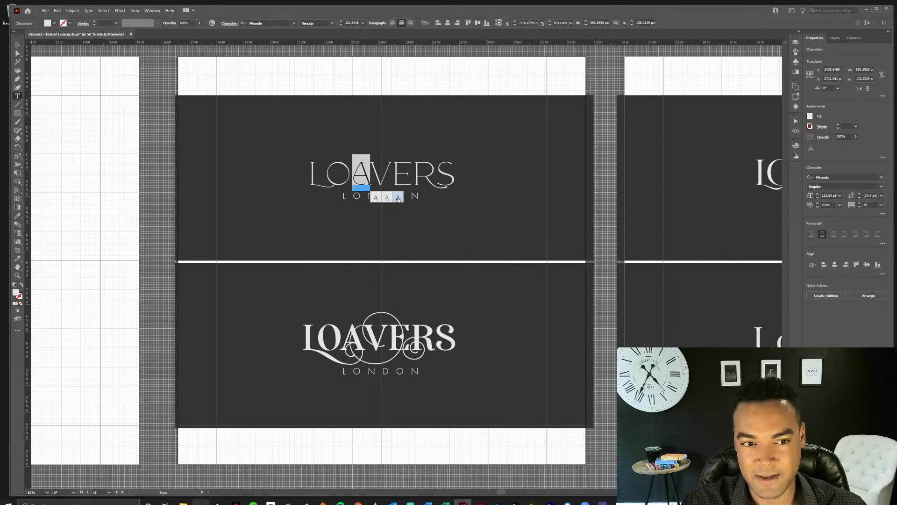
click(375, 198)
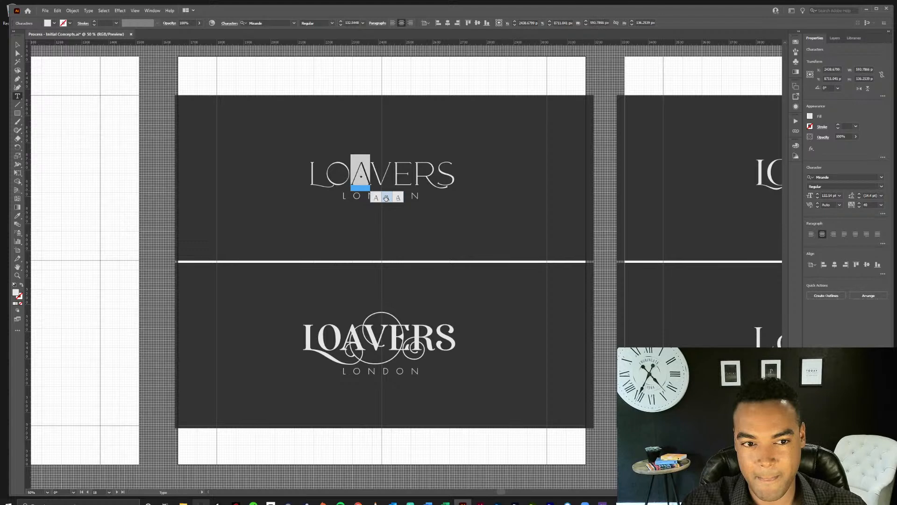
click(372, 173)
drag(371, 174, 361, 176)
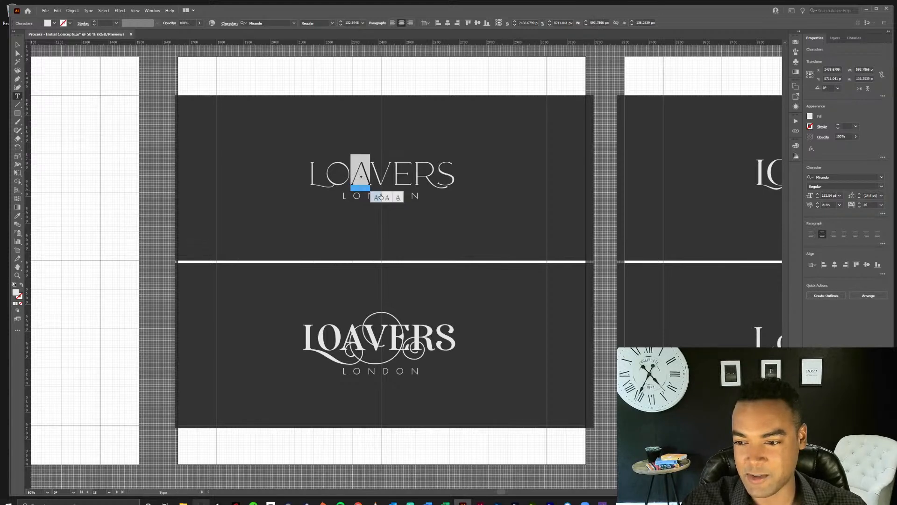
click(398, 197)
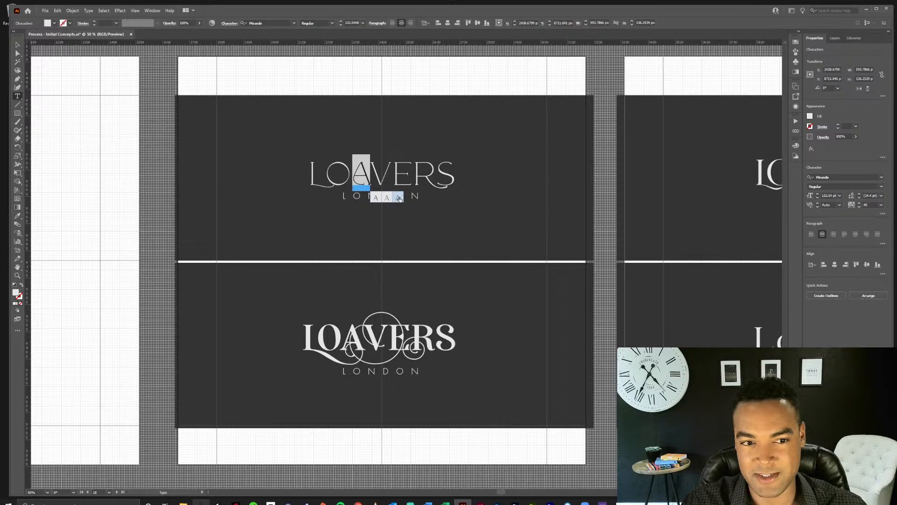
click(378, 168)
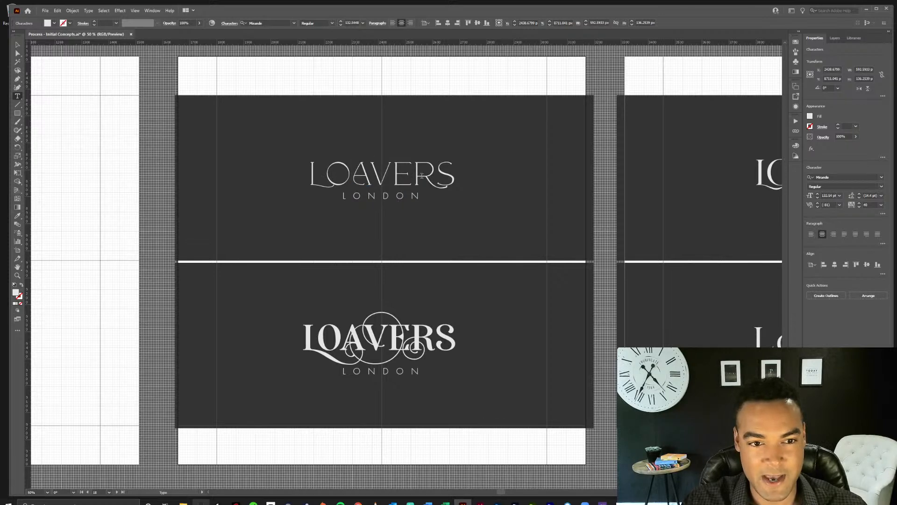
Leave text editing and examine the remaining dark wordmark boards through to the outlined-frame Loavers London version.
scroll(457, 294, down, 1)
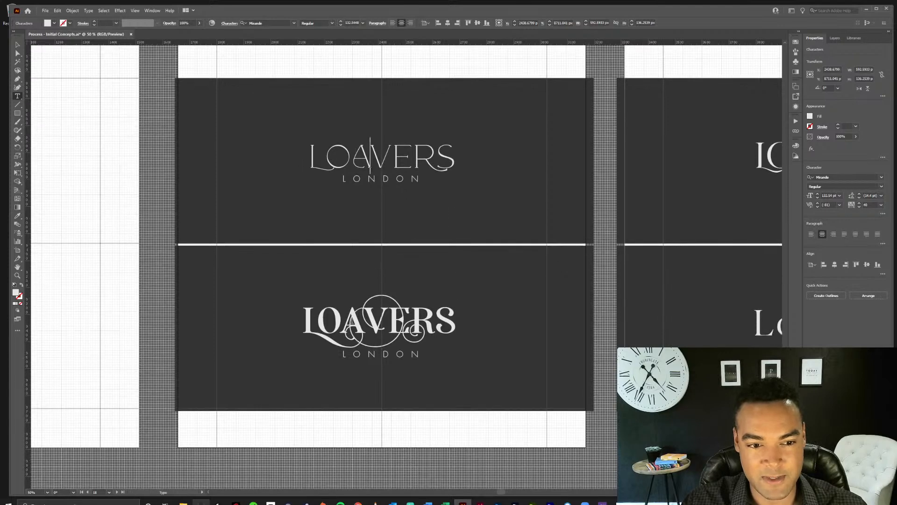
scroll(436, 317, down, 1)
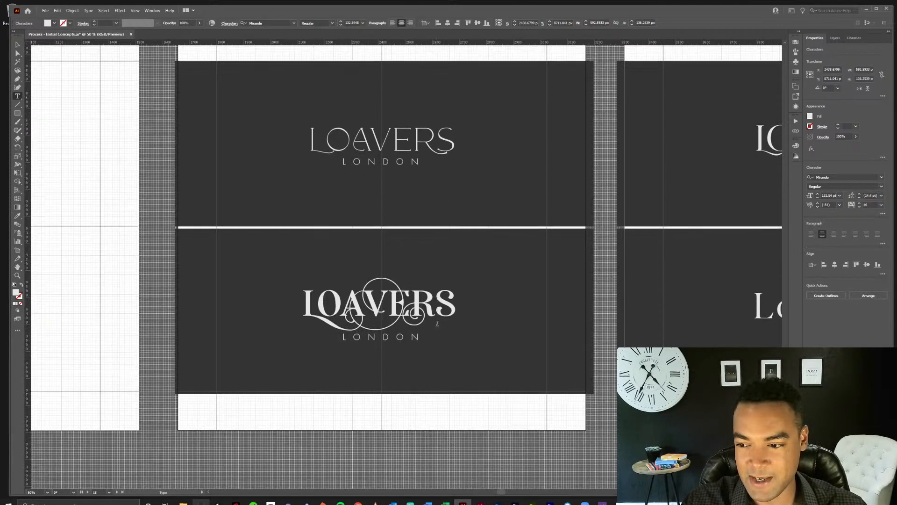
drag(501, 492, 504, 492)
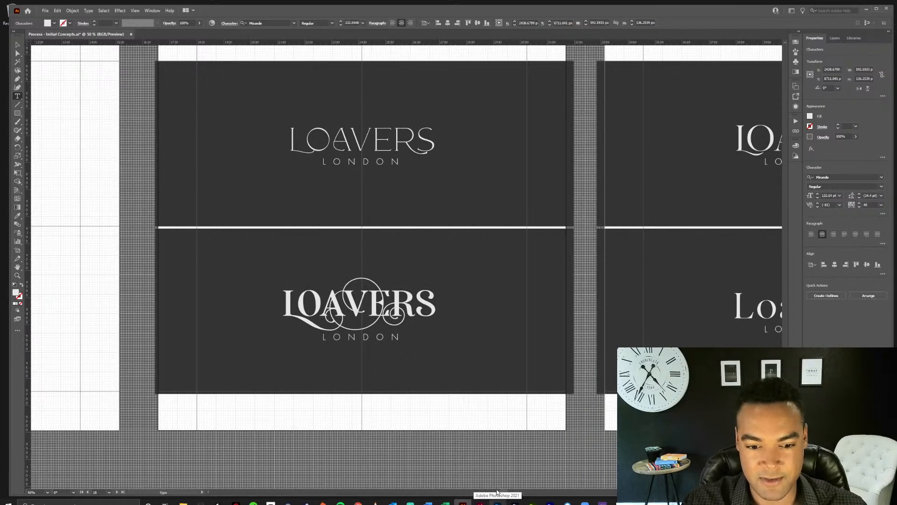
drag(503, 494, 554, 493)
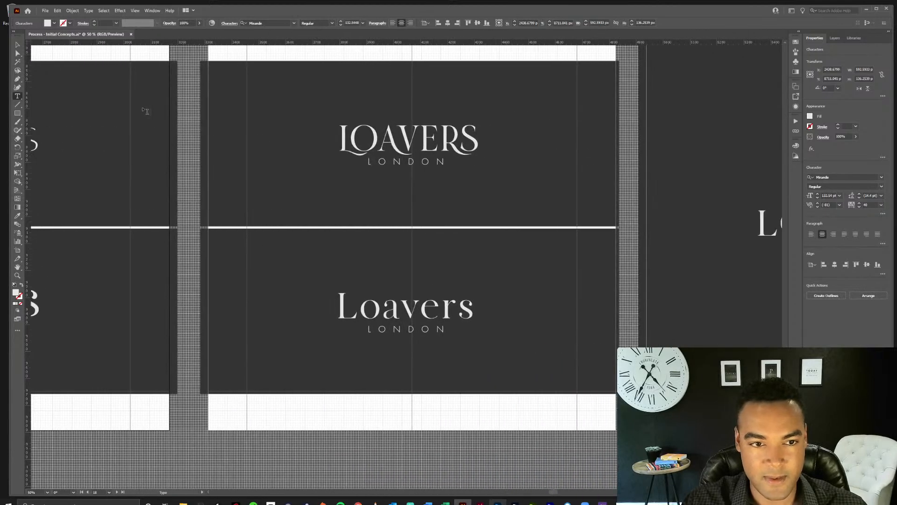
click(18, 45)
click(487, 75)
scroll(489, 87, up, 3)
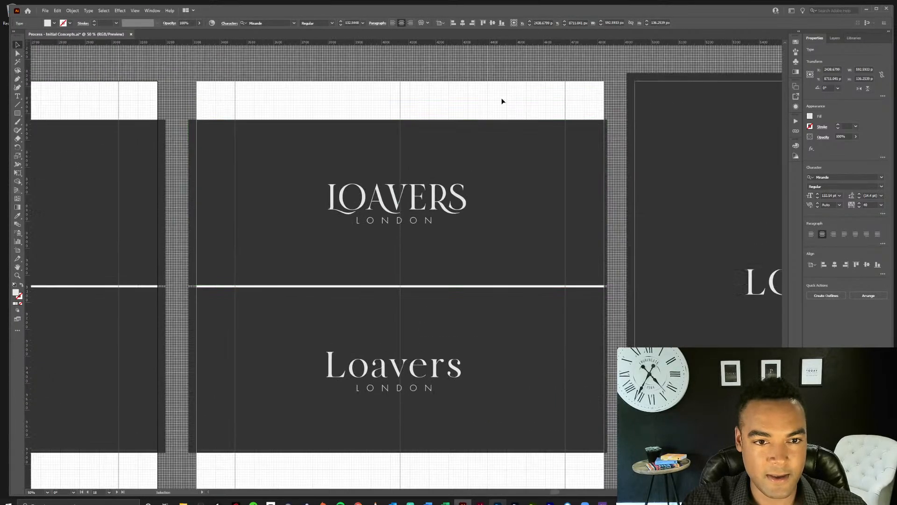
click(503, 100)
drag(634, 251, 272, 241)
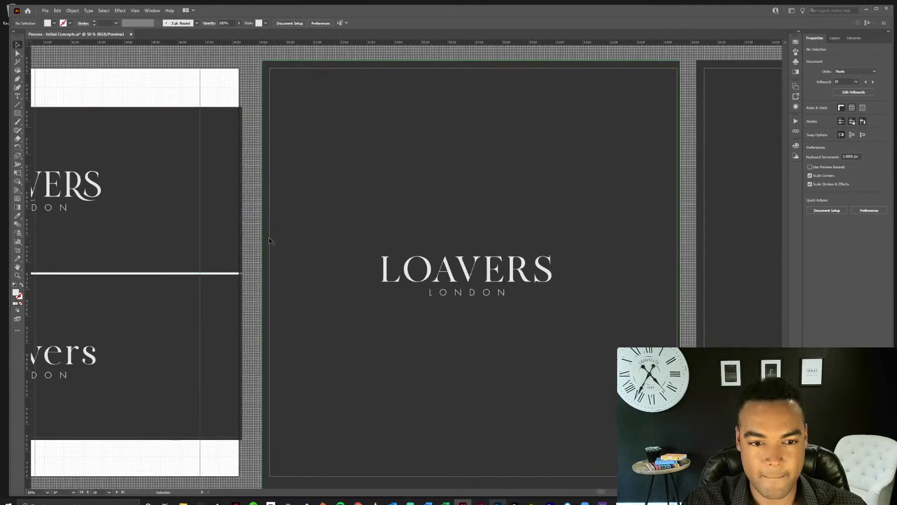
drag(672, 306, 430, 300)
drag(656, 330, 459, 330)
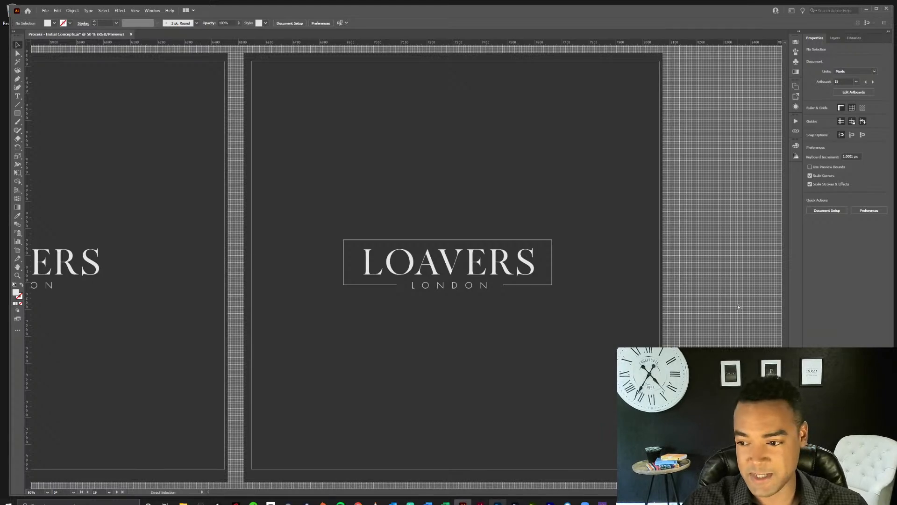
Review the full grid of process artboards in overview, from the last wordmark boards back to the opening research board.
key(ctrl+minus)
key(ctrl+minus)
key(ctrl+minus)
key(ctrl+minus)
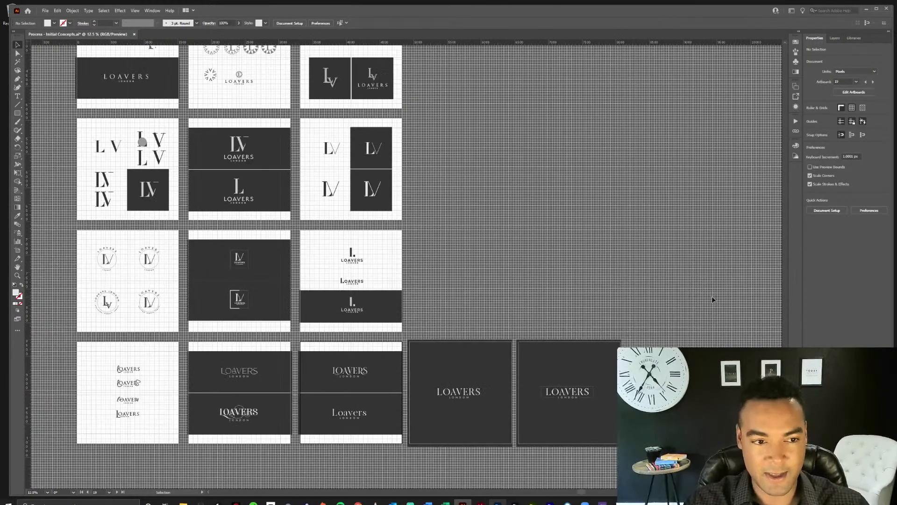
drag(542, 205, 610, 352)
drag(589, 212, 705, 381)
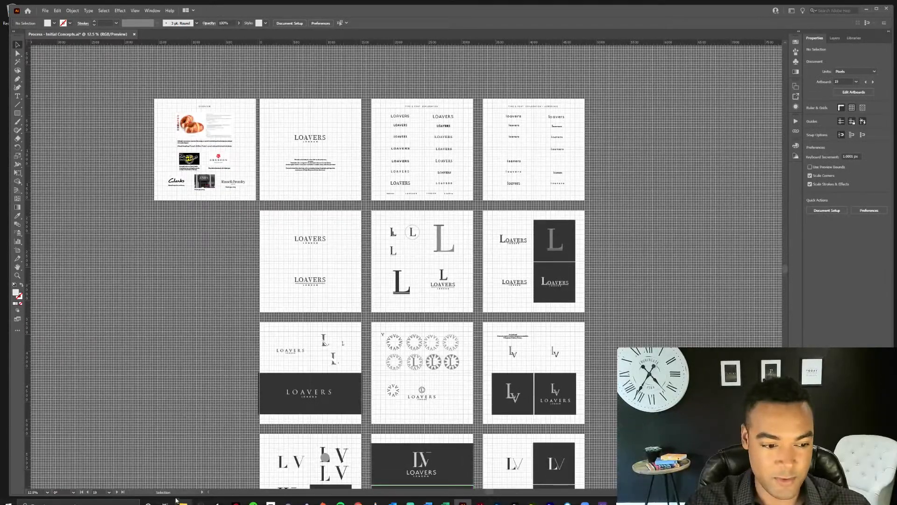
click(184, 503)
double_click(411, 258)
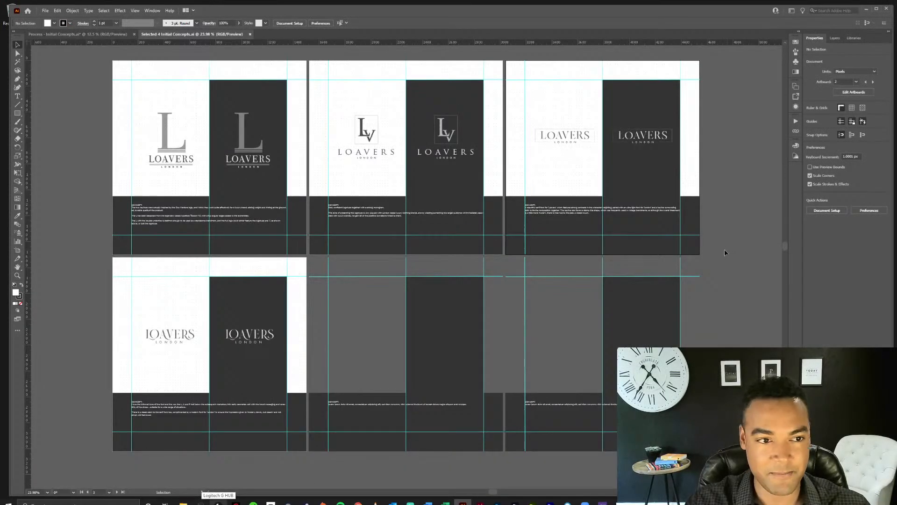
key(ctrl+w)
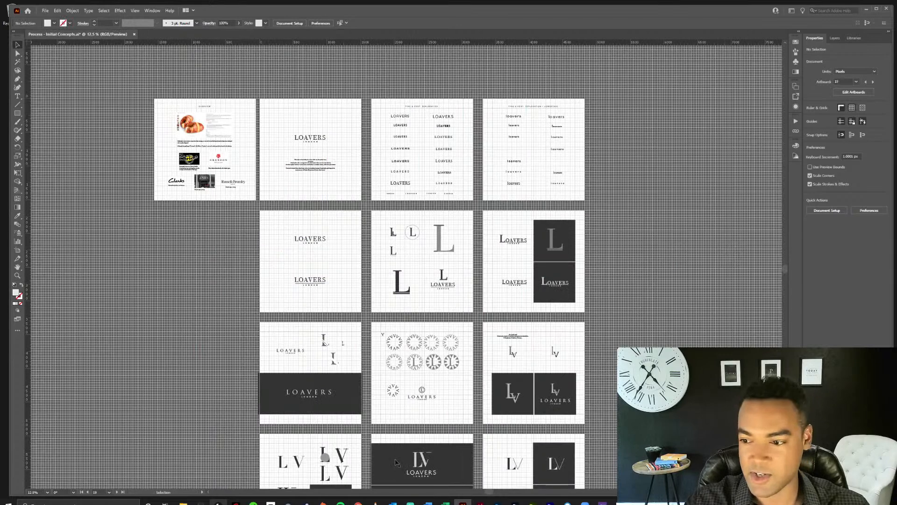
Open Selected 4 Initial Concepts.pdf in Acrobat and review the Loavers concepts page by page through page 4.
click(183, 503)
double_click(446, 257)
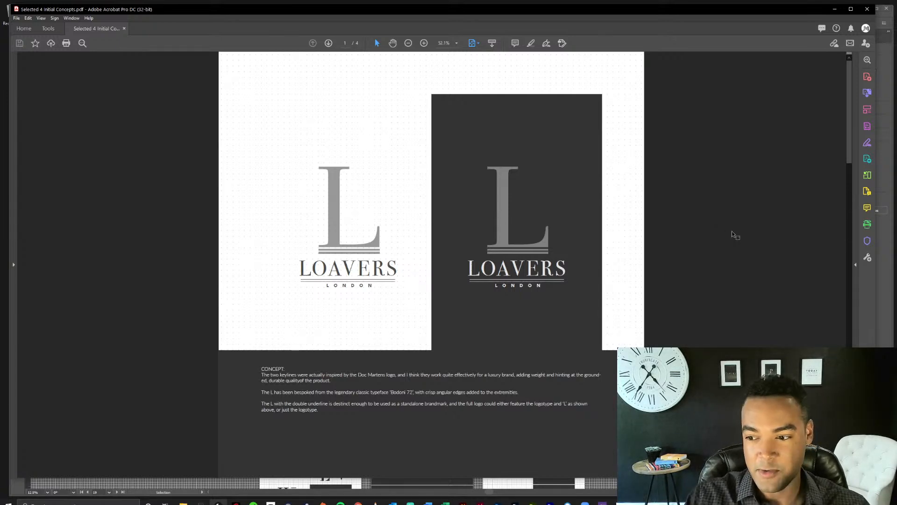
scroll(733, 234, down, 2)
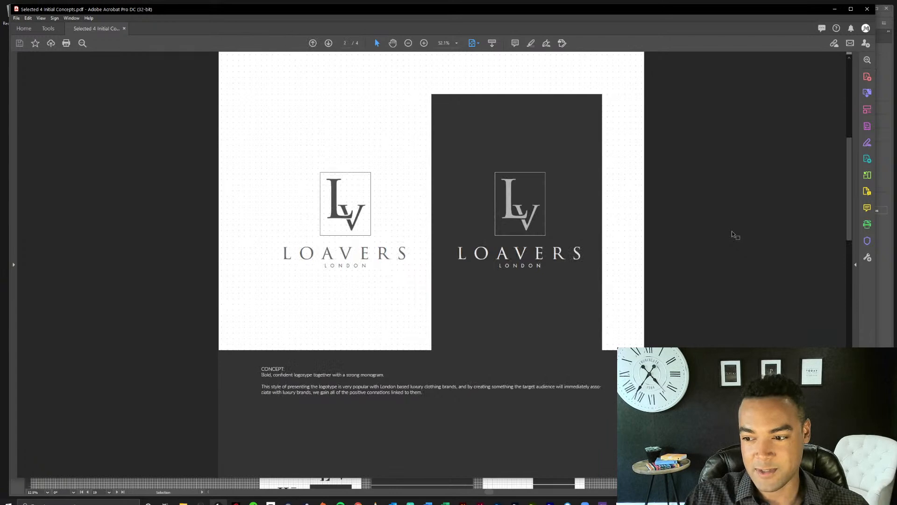
scroll(733, 234, down, 2)
scroll(733, 234, down, 2)
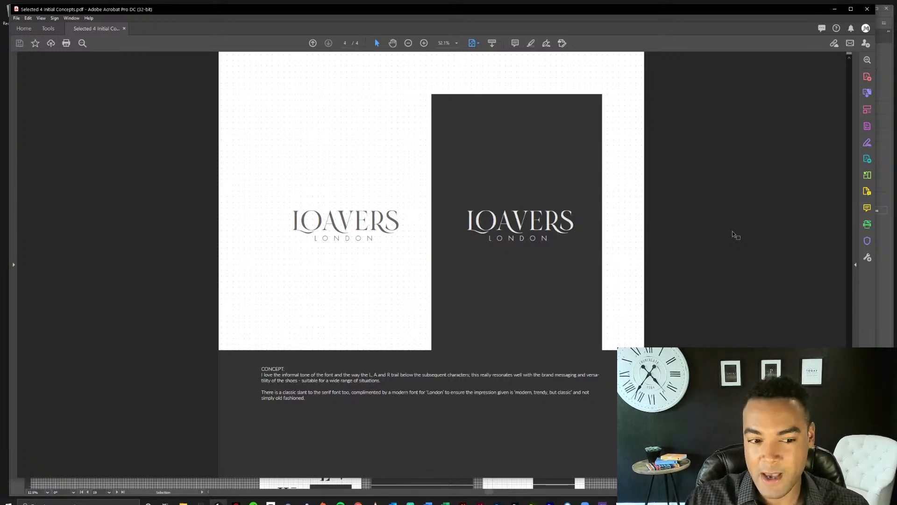
Review the Loavers concepts in the PDF again, from the fourth page back to the first.
scroll(718, 257, up, 1)
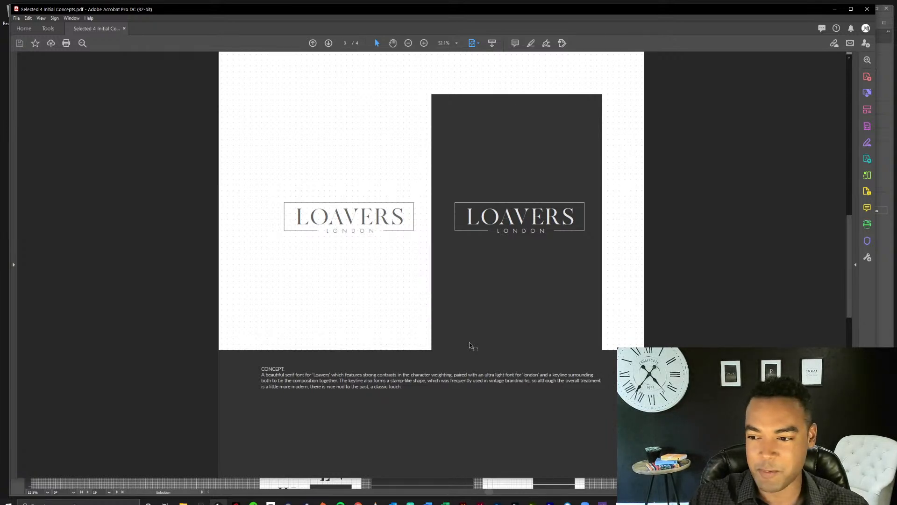
scroll(473, 348, down, 1)
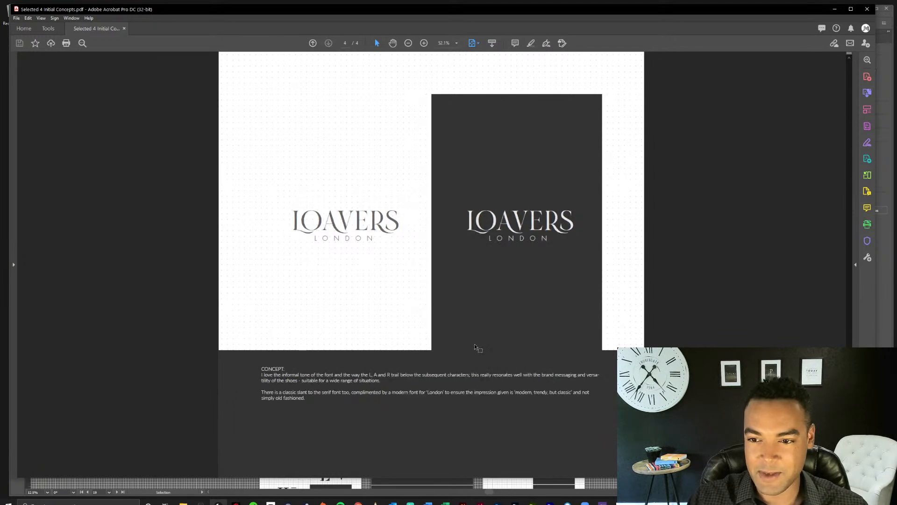
scroll(558, 350, up, 1)
scroll(559, 350, up, 2)
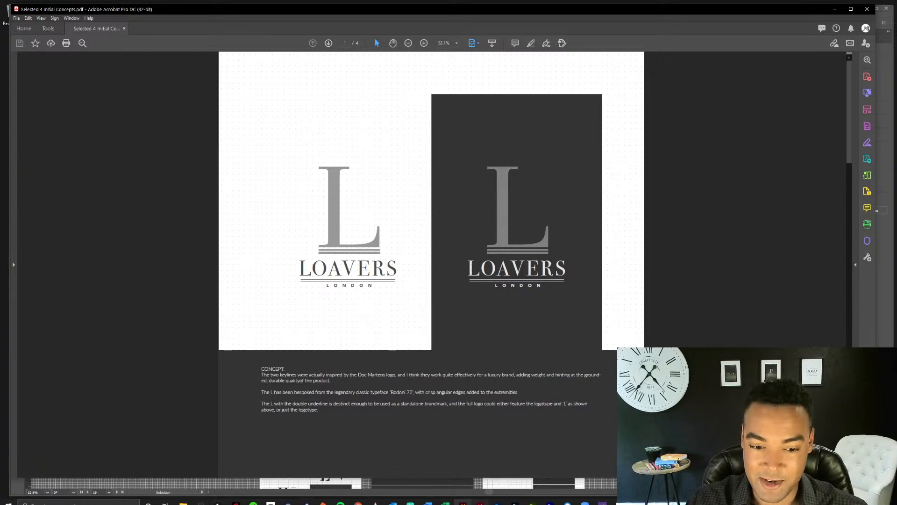
Switch back to Illustrator and close Process - Initial Concepts.ai without saving the changes.
key(alt+Tab)
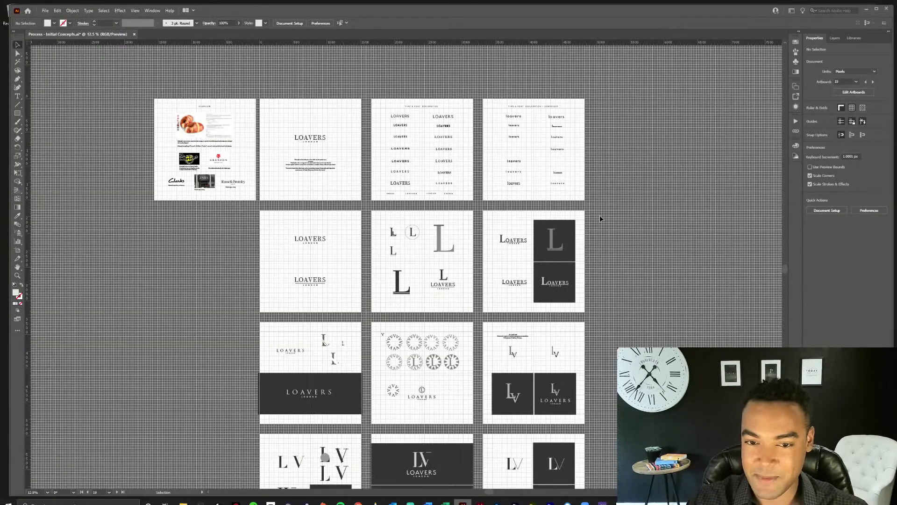
scroll(600, 216, down, 3)
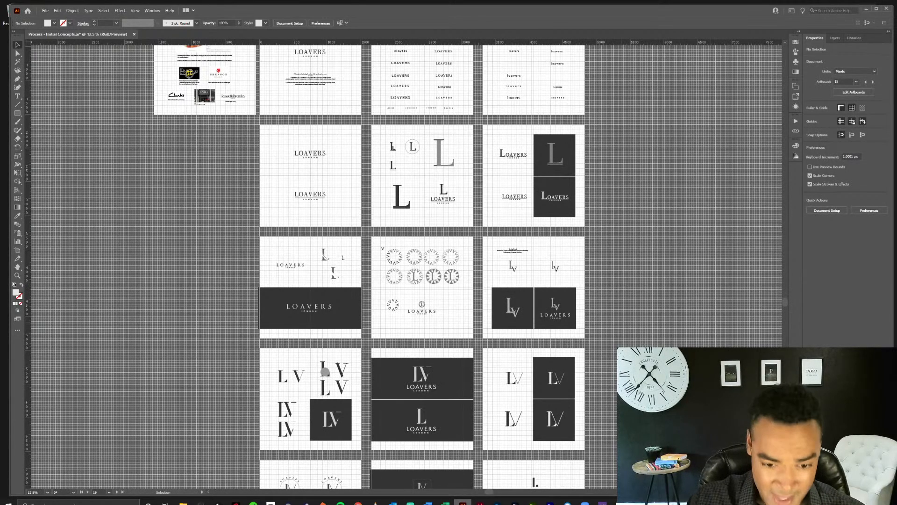
key(ctrl+w)
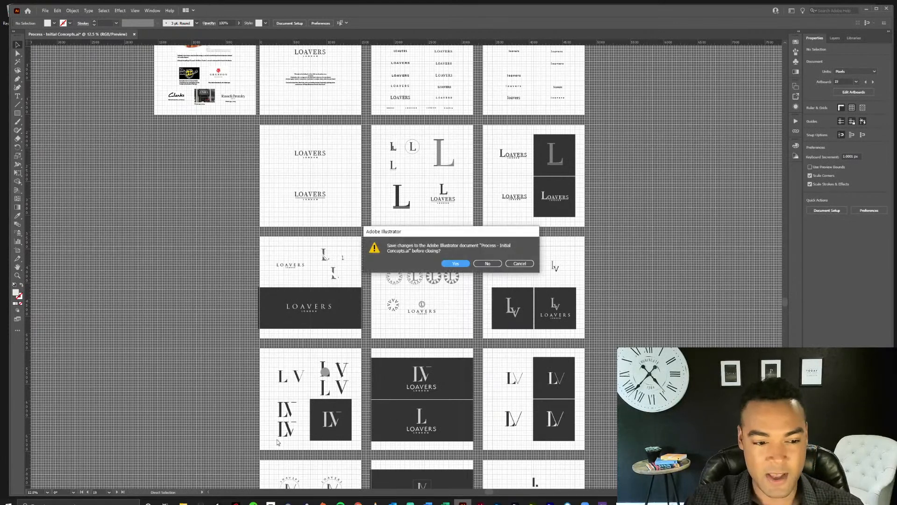
click(487, 263)
Open the Developed Concept Illustrator file from the Loavers project folder.
click(183, 502)
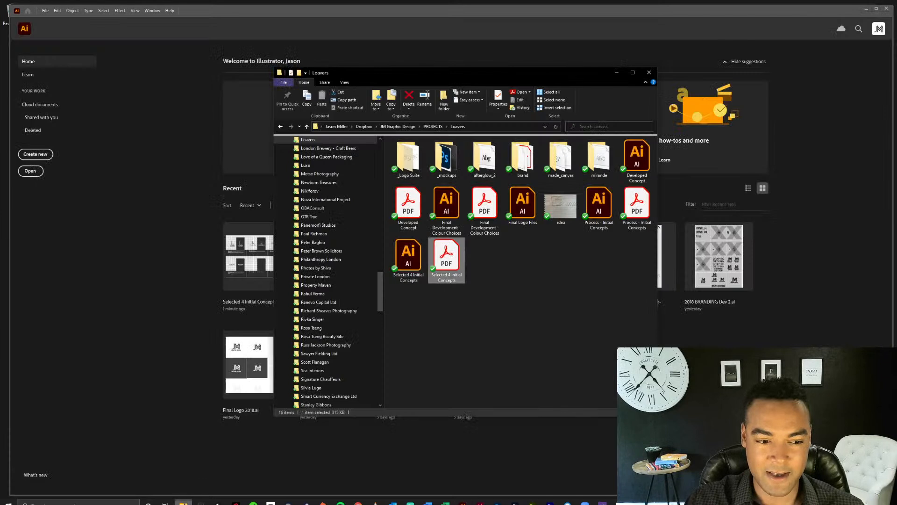
click(514, 317)
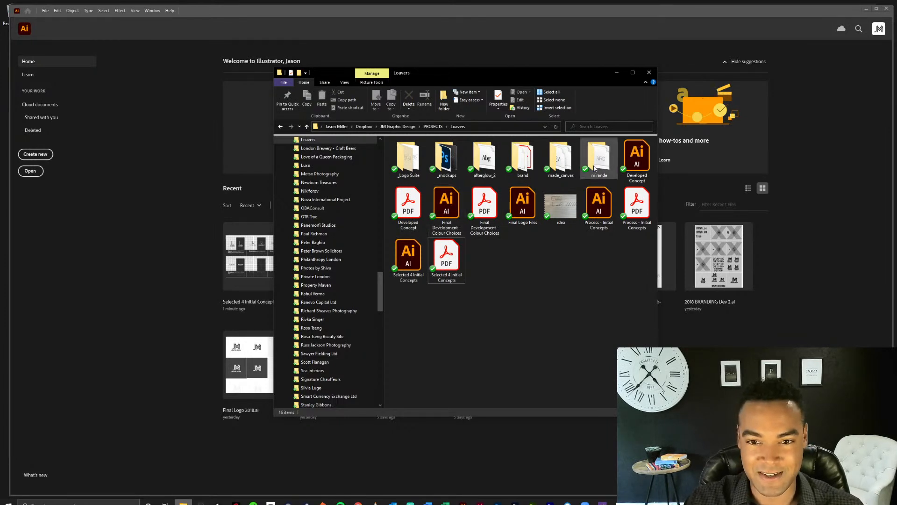
double_click(638, 159)
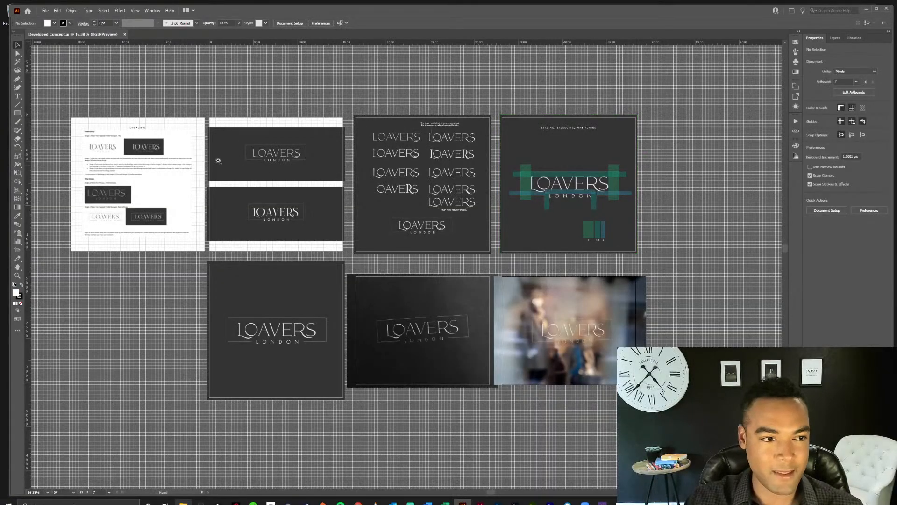
Examine the overview artboard with the client's feedback and the adjacent board with two framed LOAVERS London logos.
drag(121, 176, 330, 275)
ctrl+click(330, 276)
ctrl+click(401, 276)
ctrl+click(449, 260)
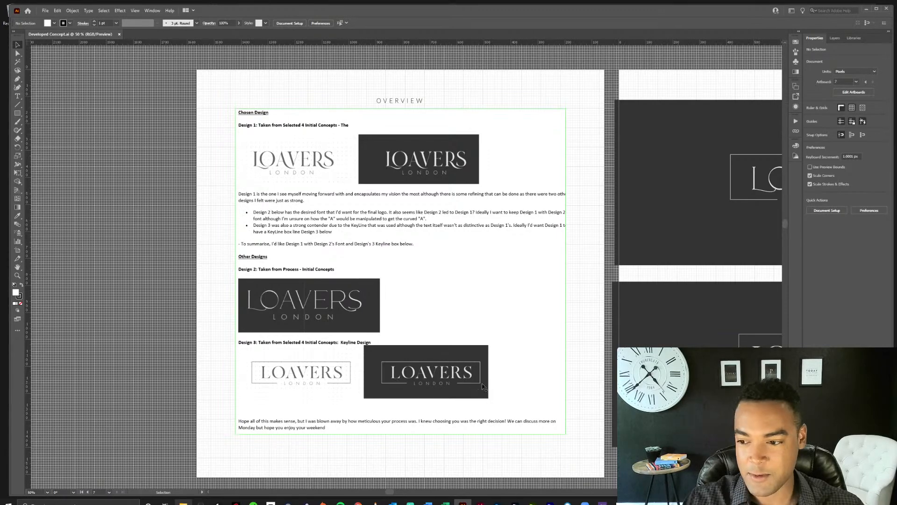
drag(672, 267, 225, 248)
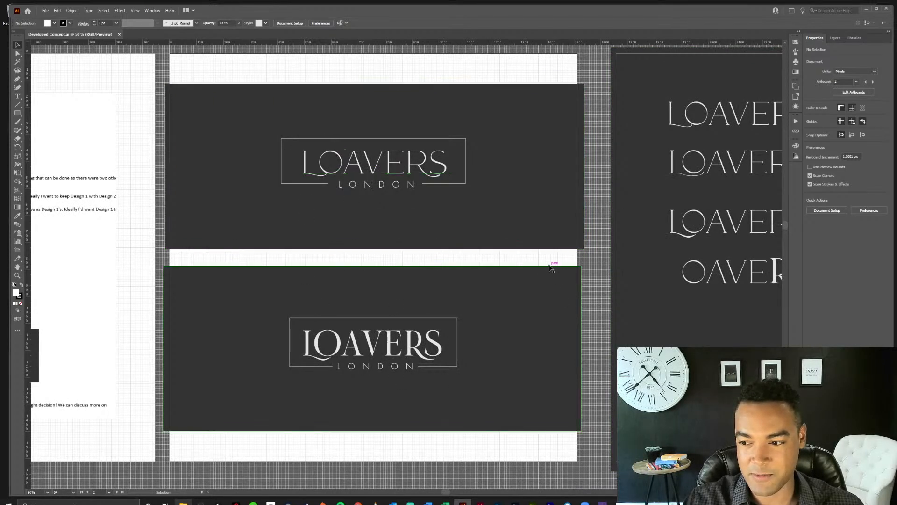
drag(559, 262, 463, 265)
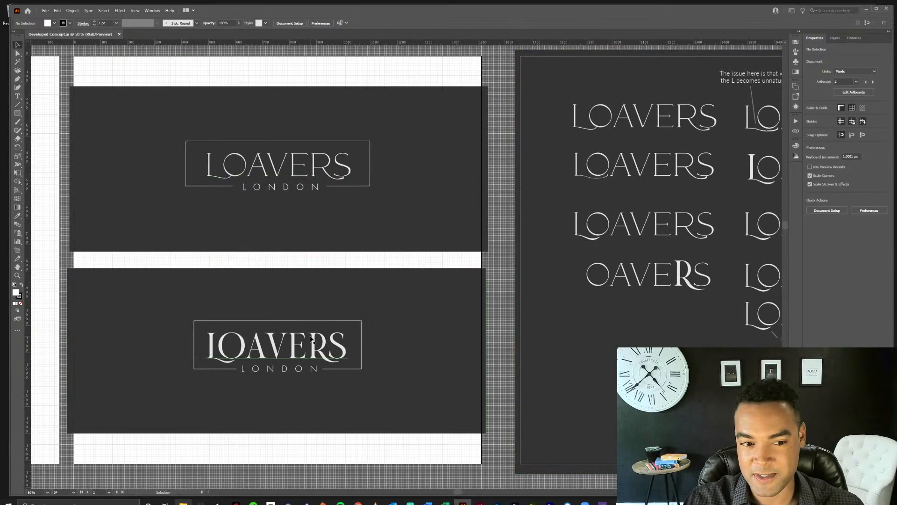
Examine the wordmark refinement board, checking how the L and its tail are built in the second-row thin LOAVERS version.
drag(559, 262, 264, 267)
click(428, 146)
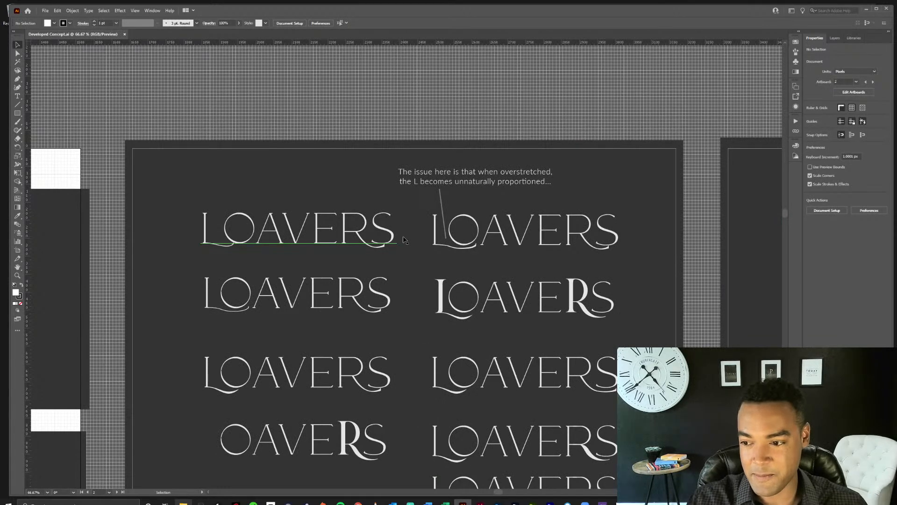
key(space)
drag(427, 291, 438, 225)
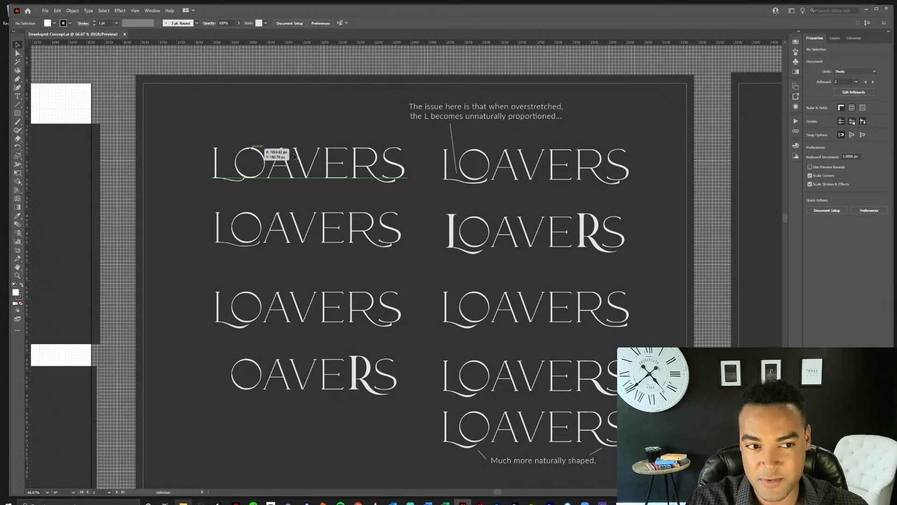
click(330, 228)
click(234, 244)
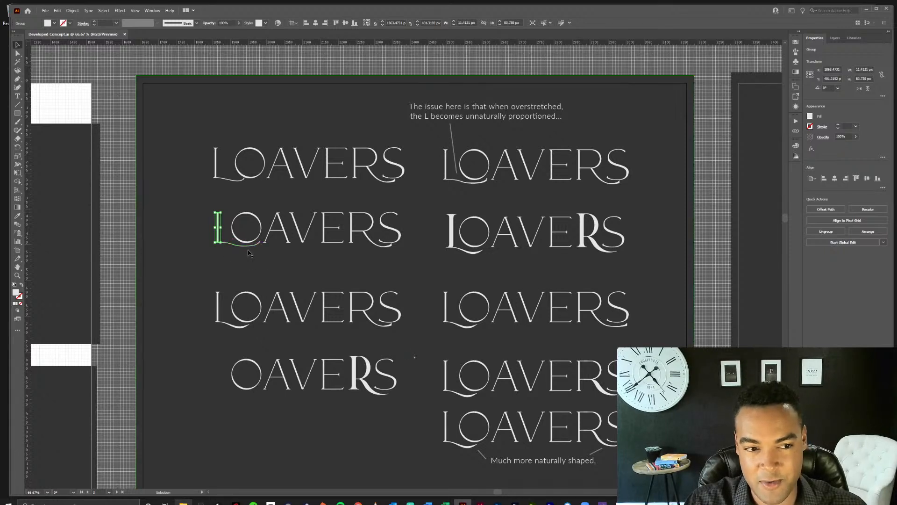
click(282, 197)
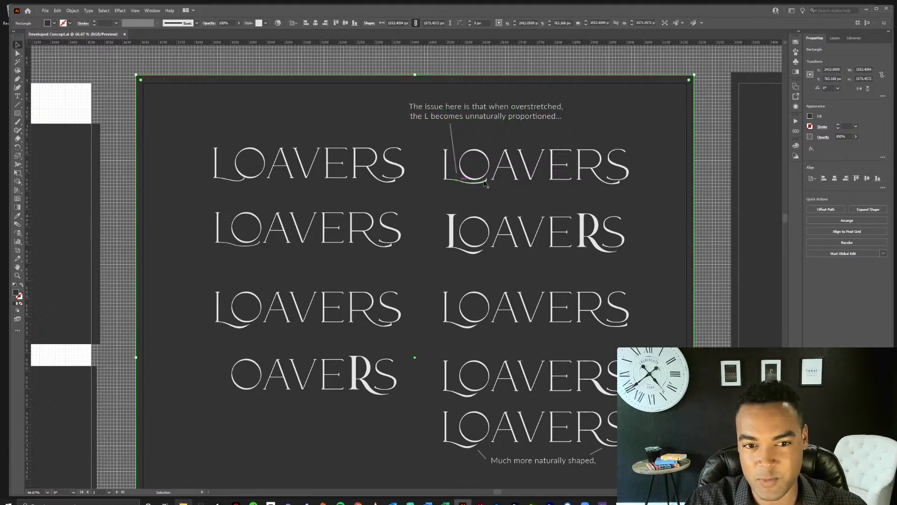
Compare the thin and bold framed logos with the refinement board's wordmarks, focusing on the tails of the L and R.
drag(154, 268, 491, 232)
drag(308, 247, 454, 204)
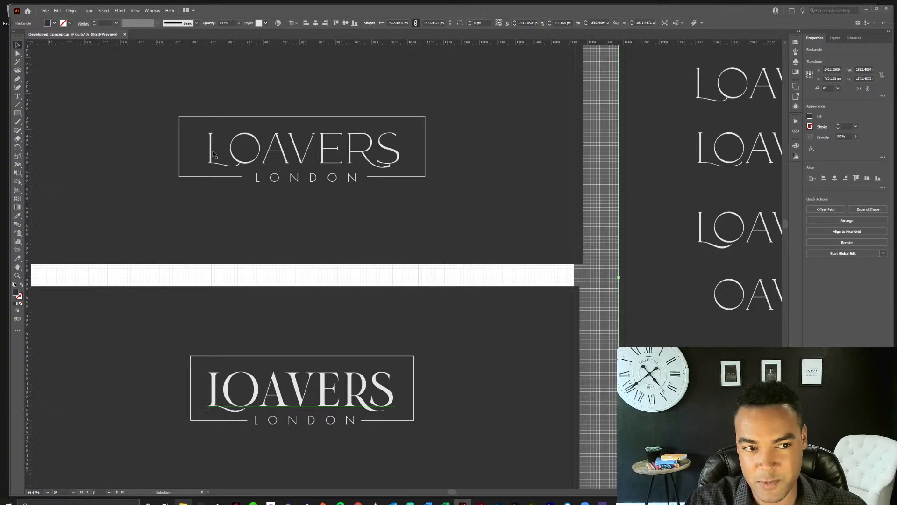
click(340, 277)
drag(508, 261, 123, 311)
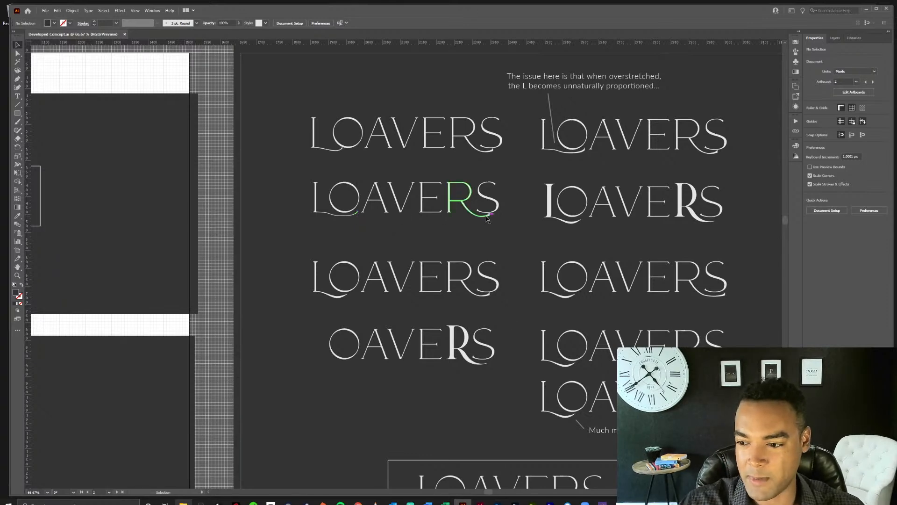
drag(490, 215, 469, 205)
drag(514, 224, 463, 187)
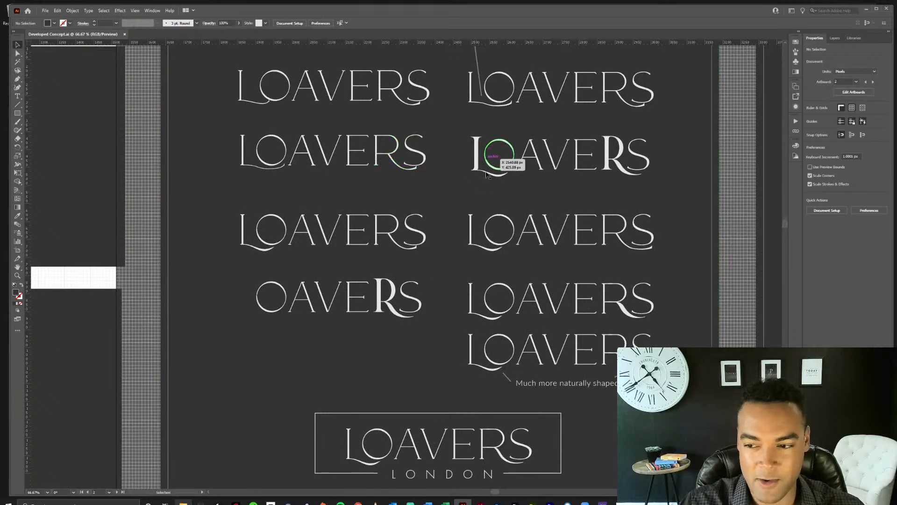
Inspect the L in both third-row wordmarks and compare its tail with the L in the two framed logos.
click(498, 252)
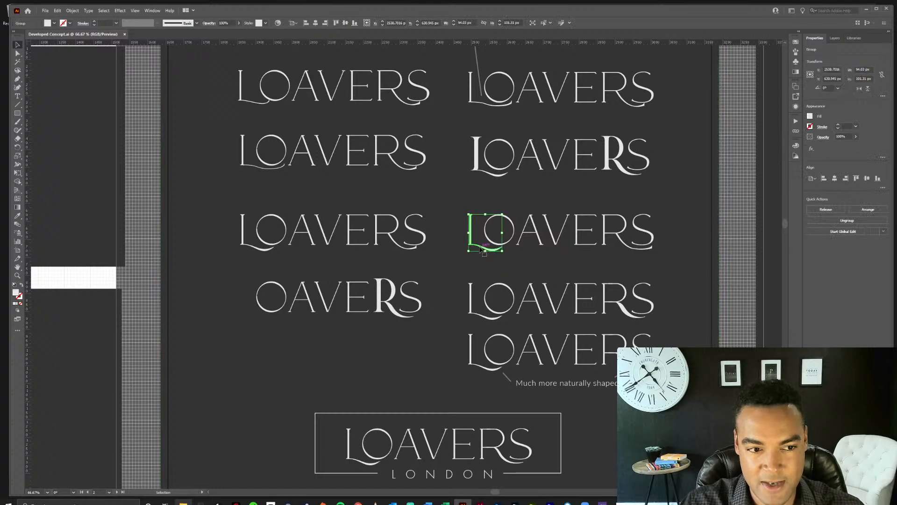
click(261, 251)
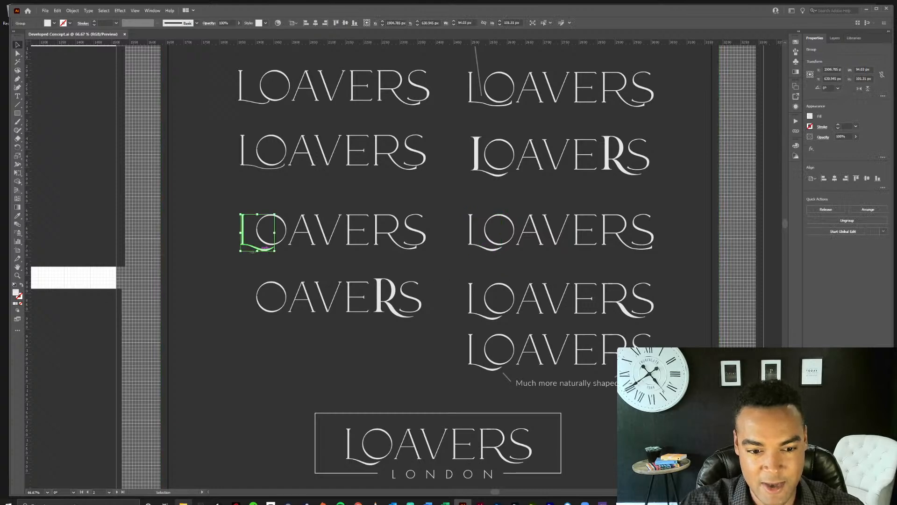
click(142, 311)
drag(142, 310, 516, 235)
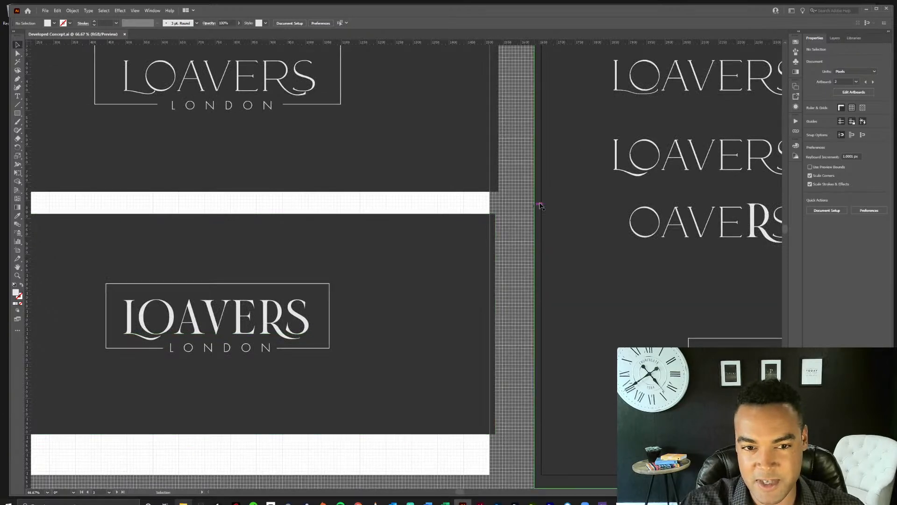
drag(515, 207, 267, 255)
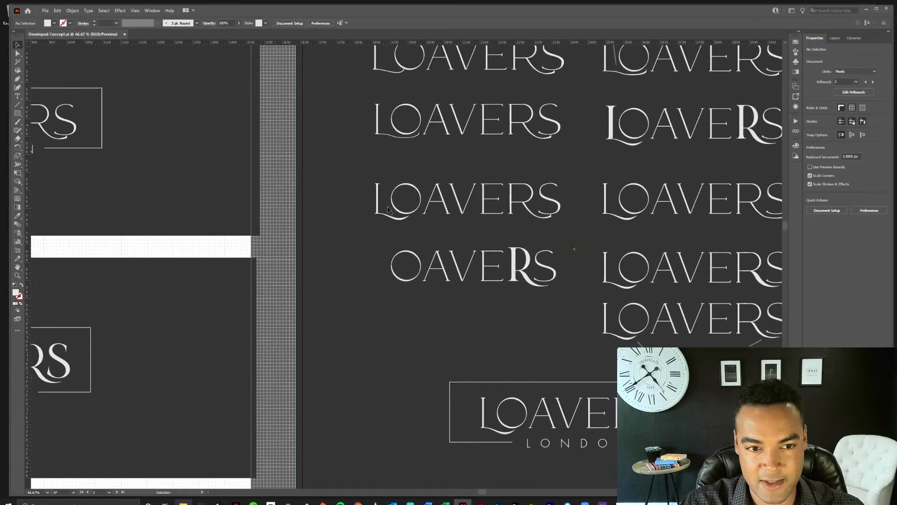
drag(399, 188, 332, 243)
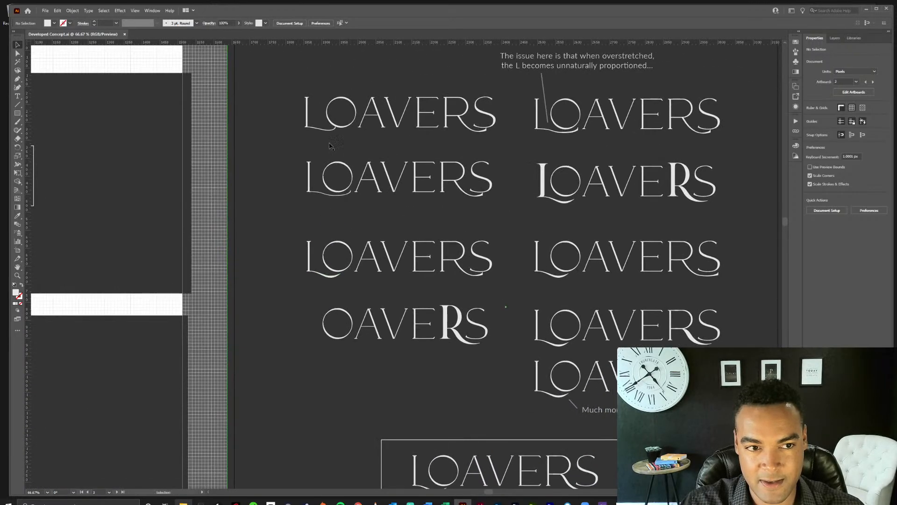
drag(251, 178, 604, 171)
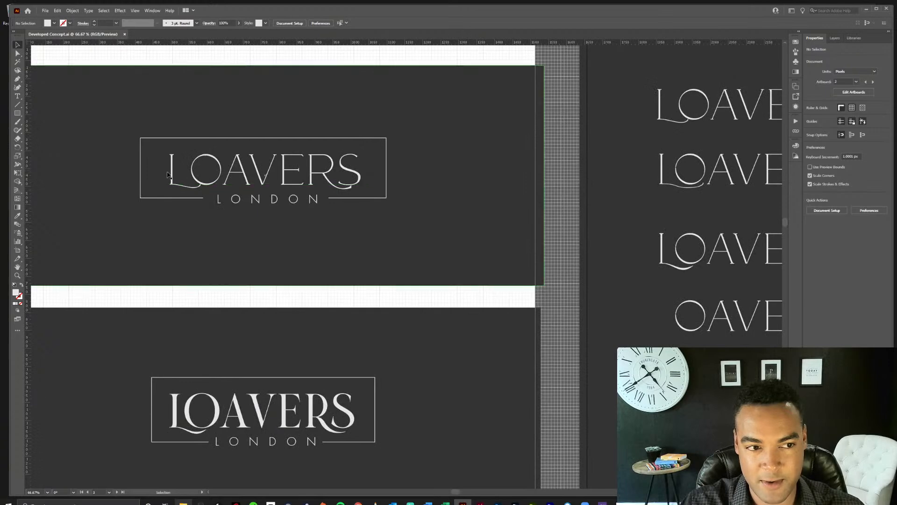
drag(543, 294, 204, 246)
drag(483, 332, 374, 302)
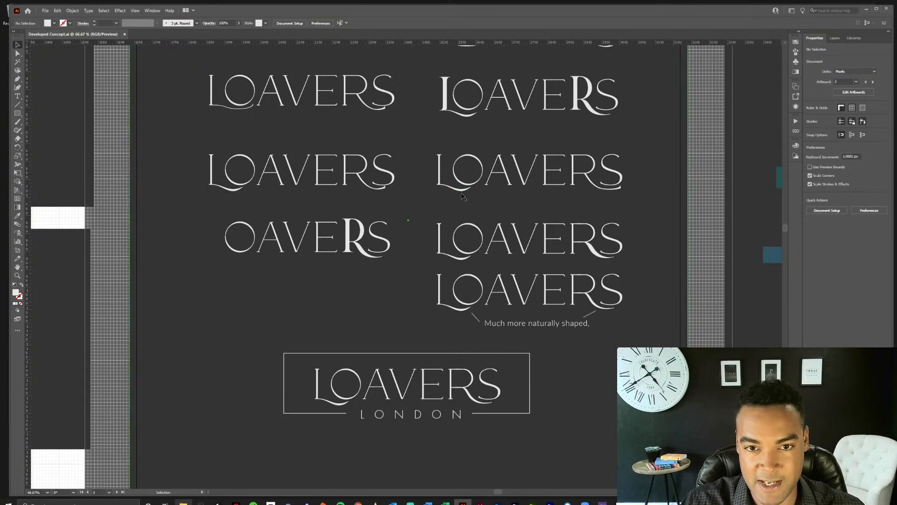
Inspect the bold L and R of the mixed-weight LOAVERS wordmark against the lettering of the bold framed logo.
scroll(567, 164, up, 5)
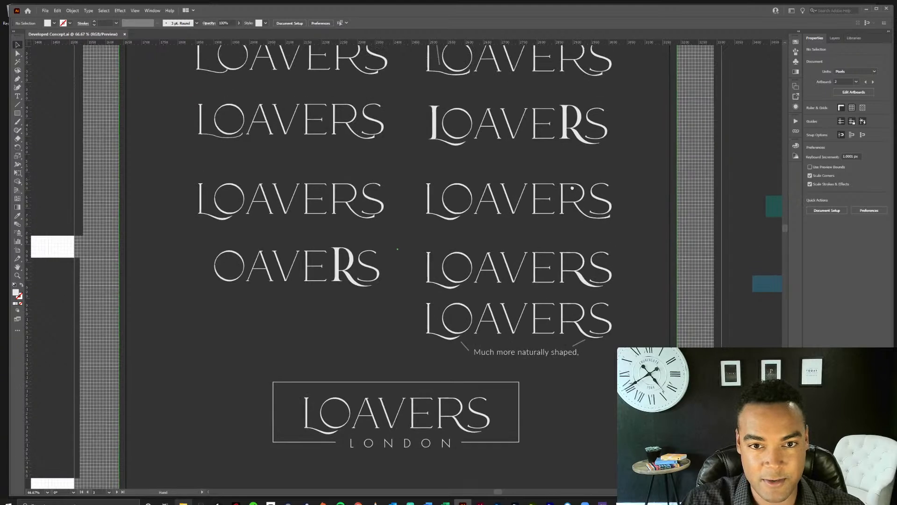
drag(423, 207, 542, 211)
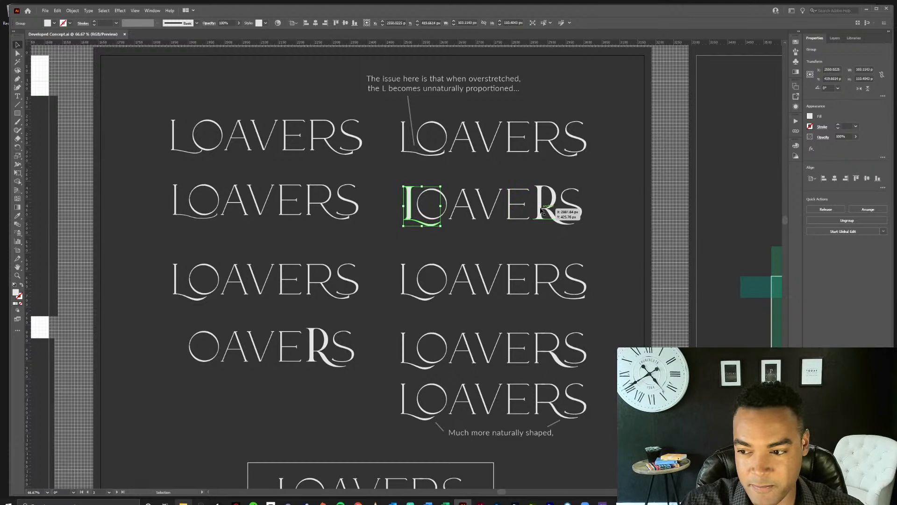
click(543, 210)
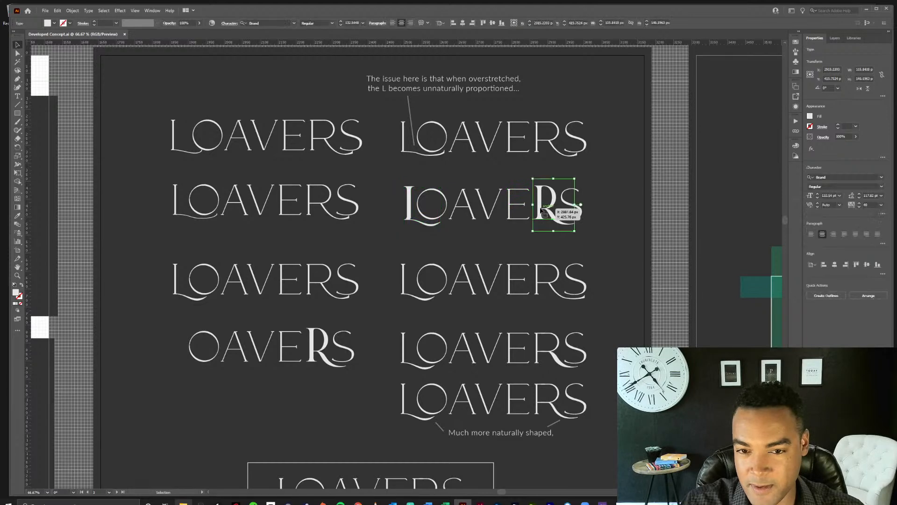
click(410, 218)
drag(297, 241, 671, 135)
click(84, 340)
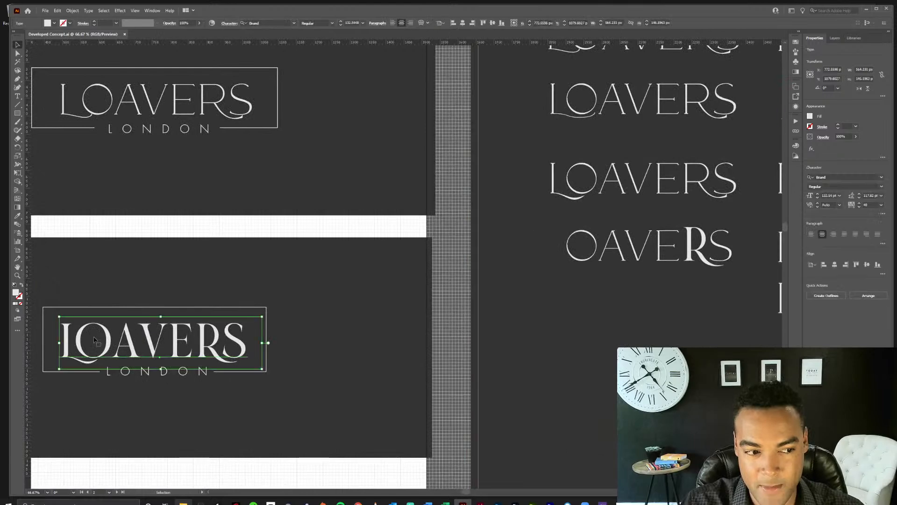
click(454, 228)
drag(563, 192, 181, 257)
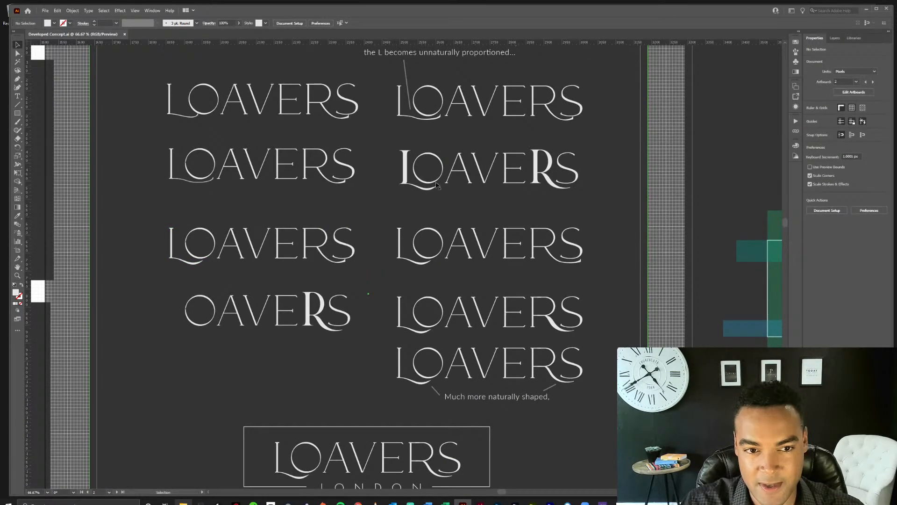
View the refinement board at 100% and inspect the R tail in the wordmark directly below the mixed-weight version.
click(412, 188)
key(ctrl+1)
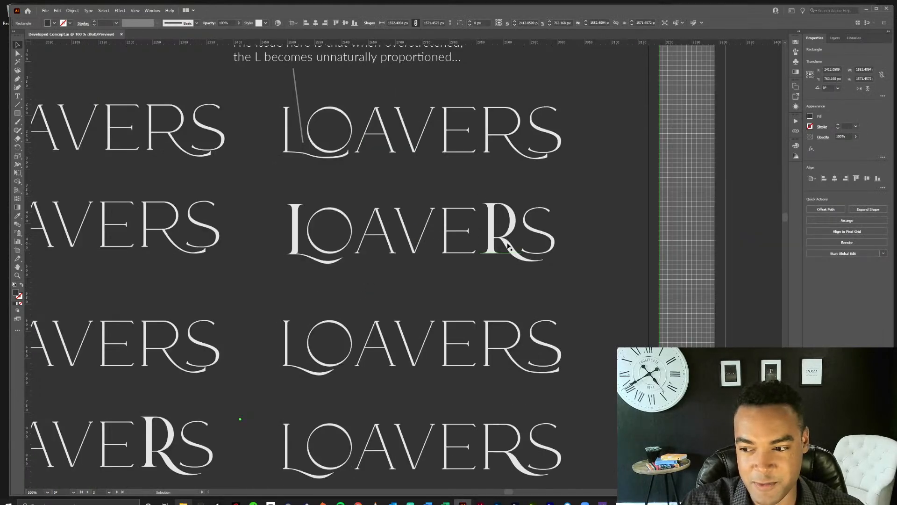
drag(481, 301, 537, 180)
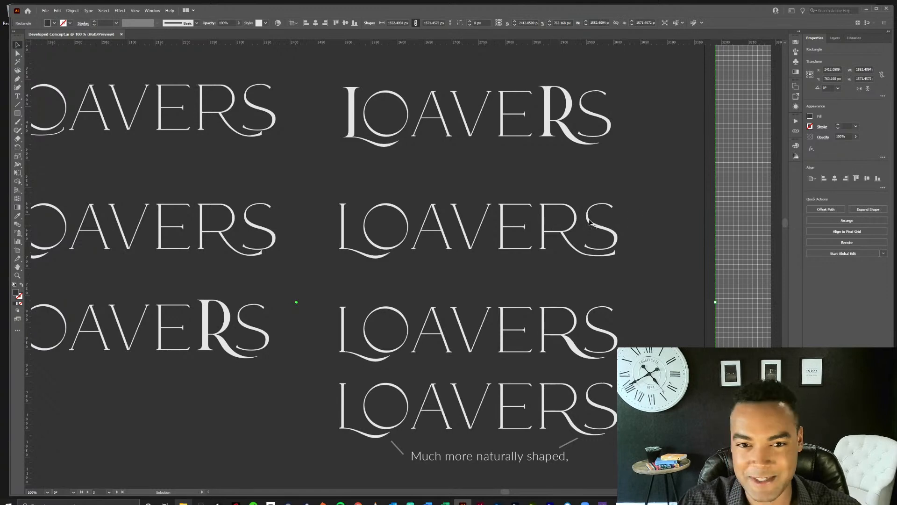
click(732, 215)
drag(628, 224, 646, 204)
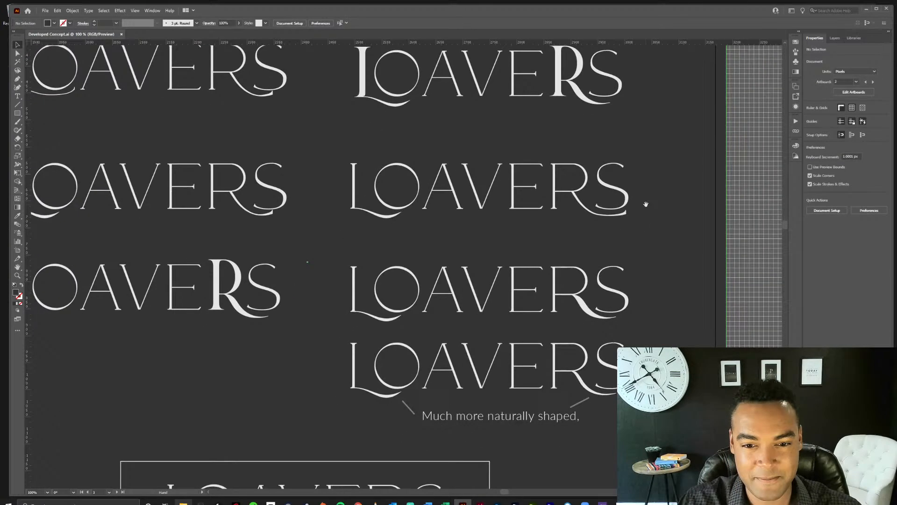
click(605, 210)
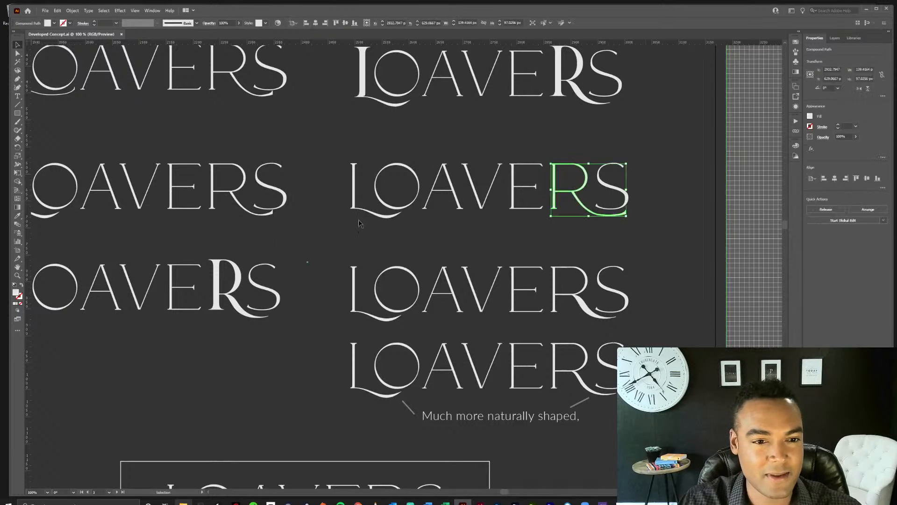
Pull the bowl and leg of the R out beside the fourth-row refined wordmark, separating them from the thin letter beneath.
click(391, 219)
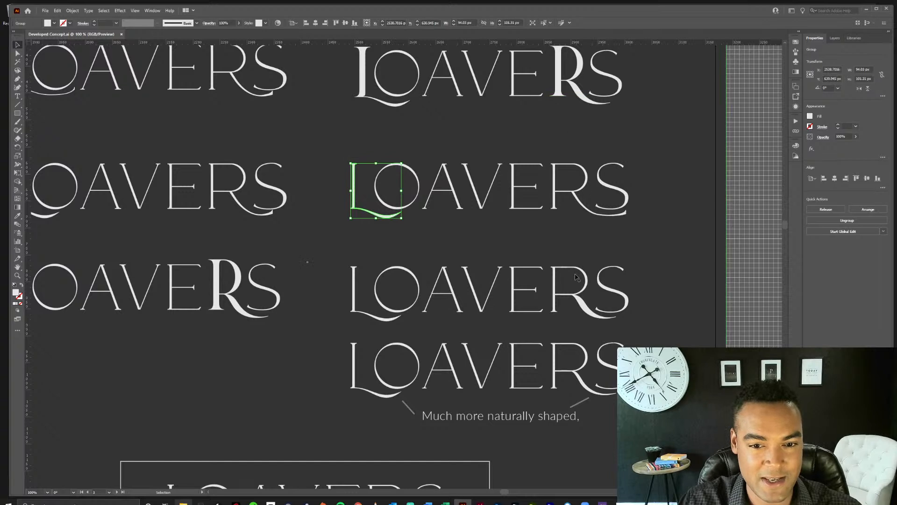
click(577, 292)
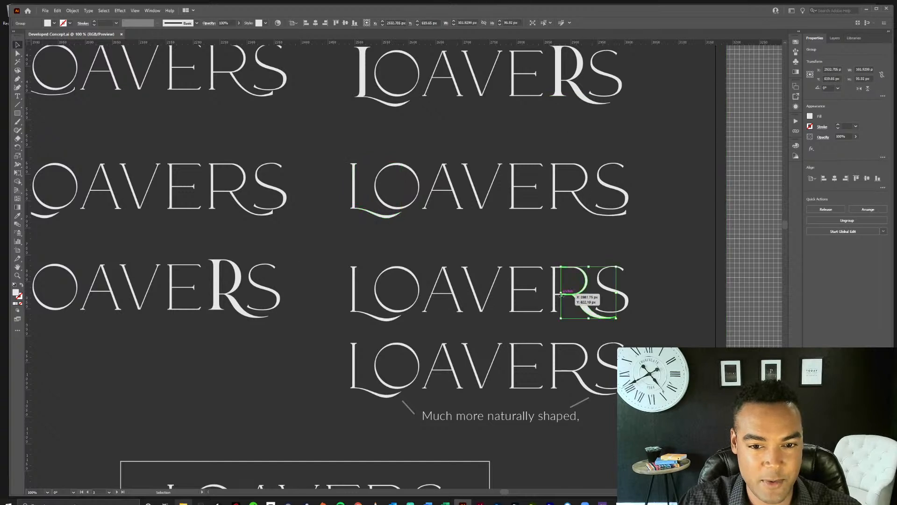
drag(582, 303, 665, 316)
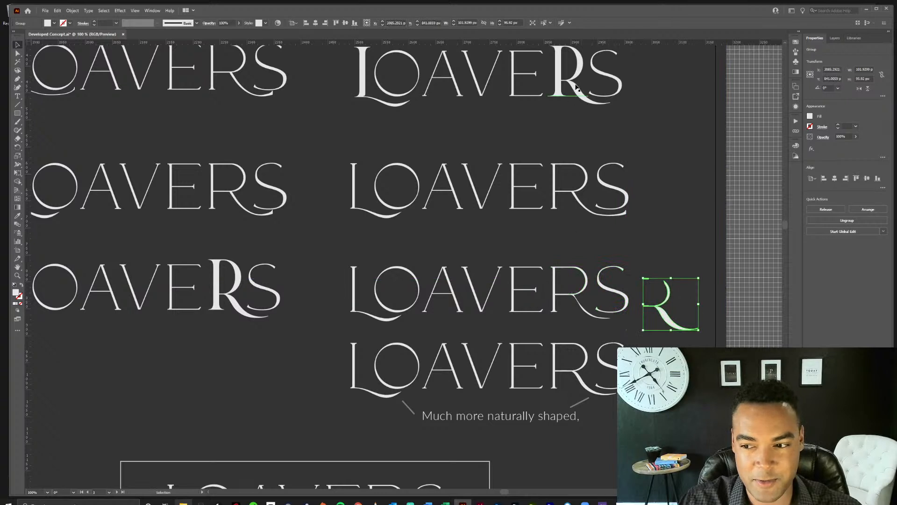
mouse_move(667, 318)
mouse_down()
mouse_move(584, 307)
mouse_move(637, 307)
mouse_move(667, 319)
mouse_up()
click(722, 322)
Inspect the anchor points and curves where the R's bowl and leg join in the wordmark directly above the naturally shaped note.
scroll(641, 295, down, 4)
drag(574, 216, 631, 220)
drag(615, 349, 609, 154)
drag(562, 186, 780, 146)
drag(633, 162, 450, 290)
click(451, 265)
key(a)
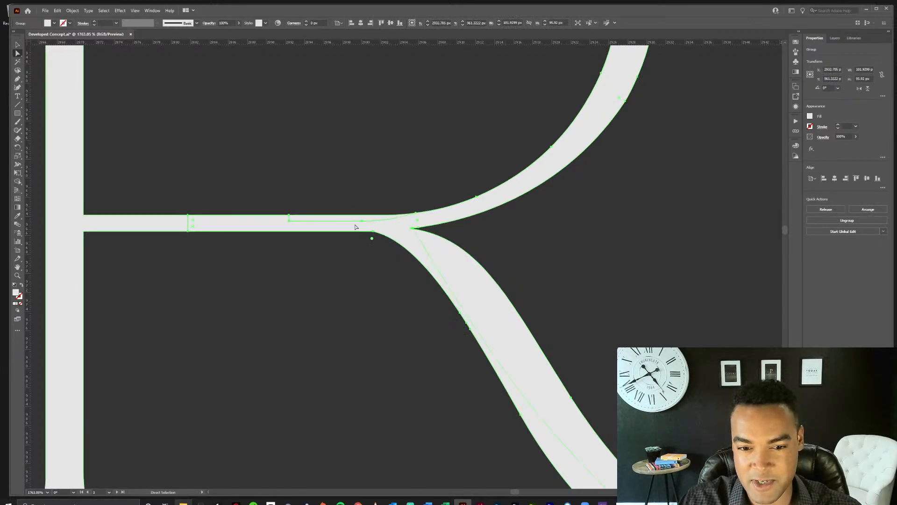
drag(589, 329, 425, 324)
drag(640, 338, 484, 329)
drag(655, 378, 545, 323)
key(v)
click(724, 273)
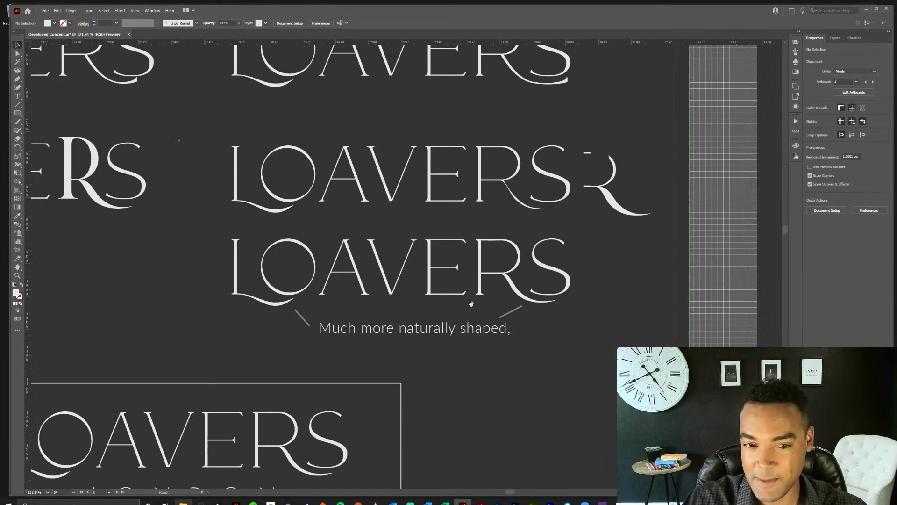
Examine the framed LOAVERS LONDON logo below the wordmarks and the coloured spacing guides on the spacing, balancing and fine-tuning board.
drag(459, 393, 558, 281)
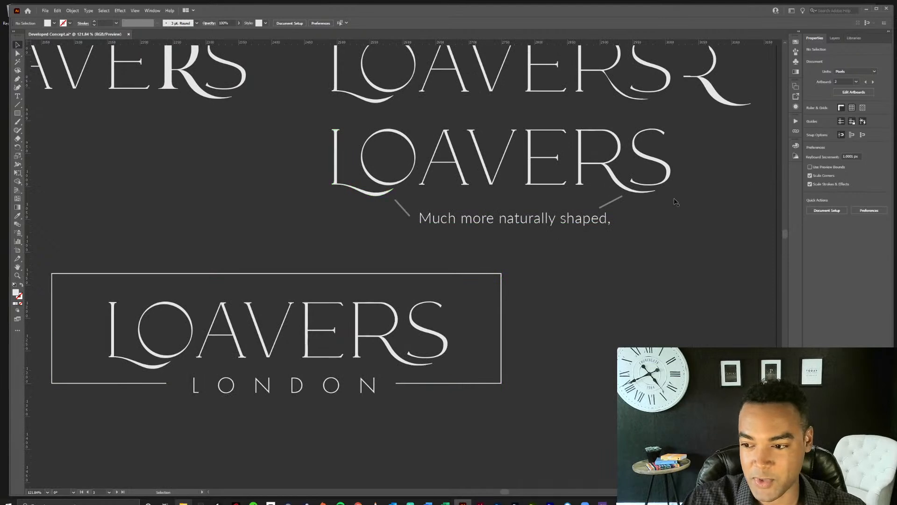
scroll(677, 243, down, 4)
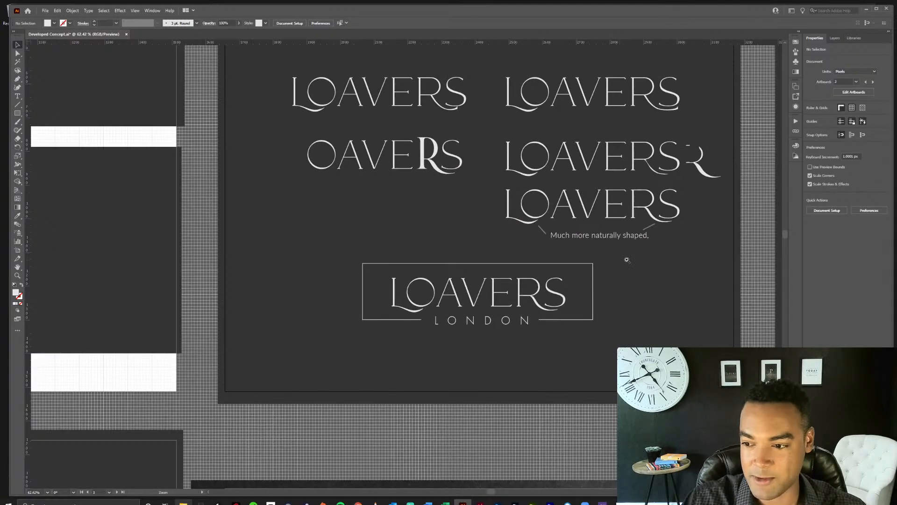
drag(682, 250, 482, 322)
drag(714, 319, 360, 339)
drag(520, 355, 477, 351)
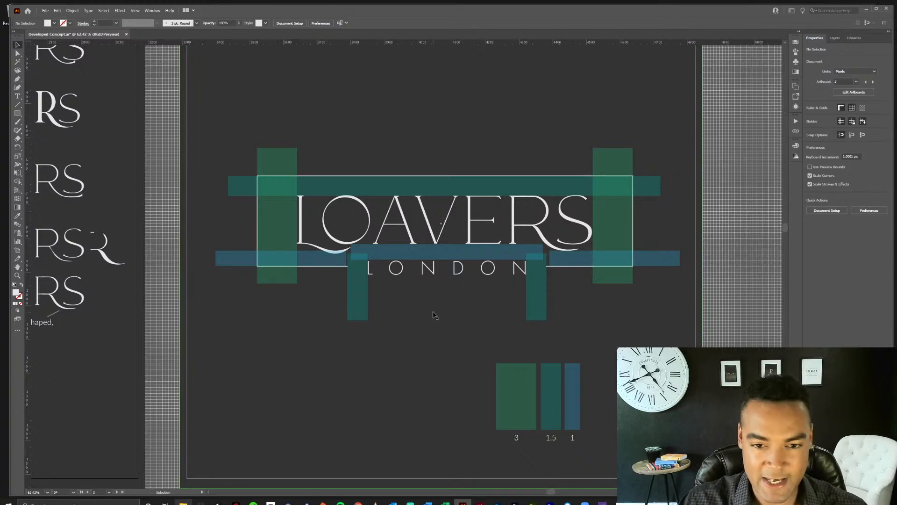
key(ctrl+minus)
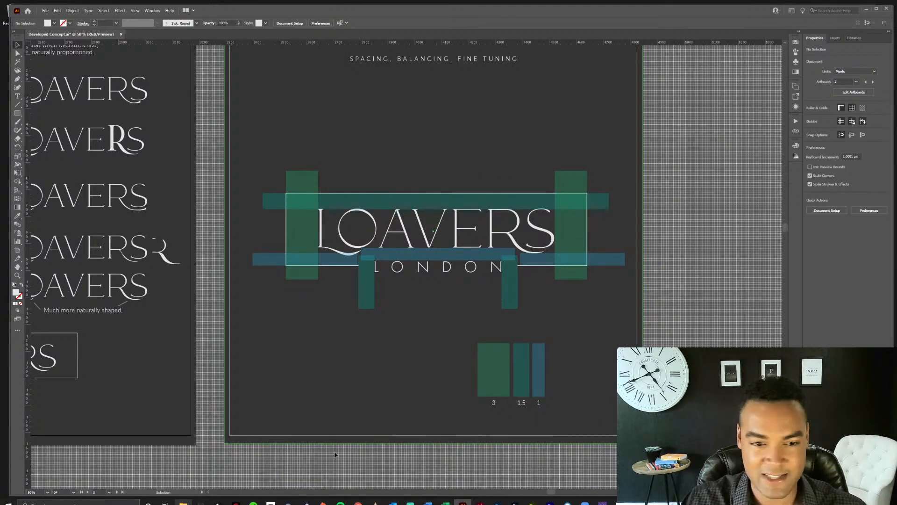
Review the final framed logo on its plain dark board and in the black textured and blurred shop-window mockups.
key(space)
drag(321, 478, 537, 304)
drag(339, 418, 413, 323)
mouse_move(341, 355)
mouse_down()
mouse_move(516, 256)
mouse_move(637, 270)
mouse_up()
drag(405, 343, 487, 302)
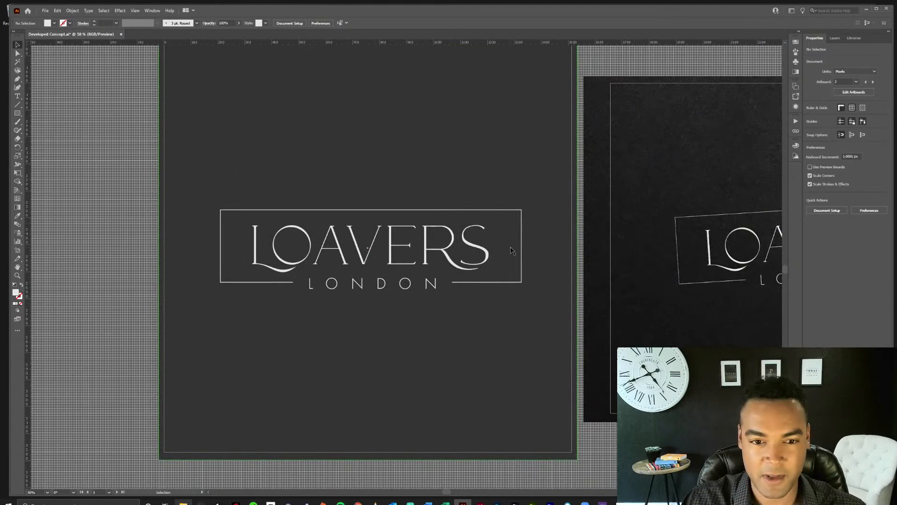
drag(635, 253, 231, 267)
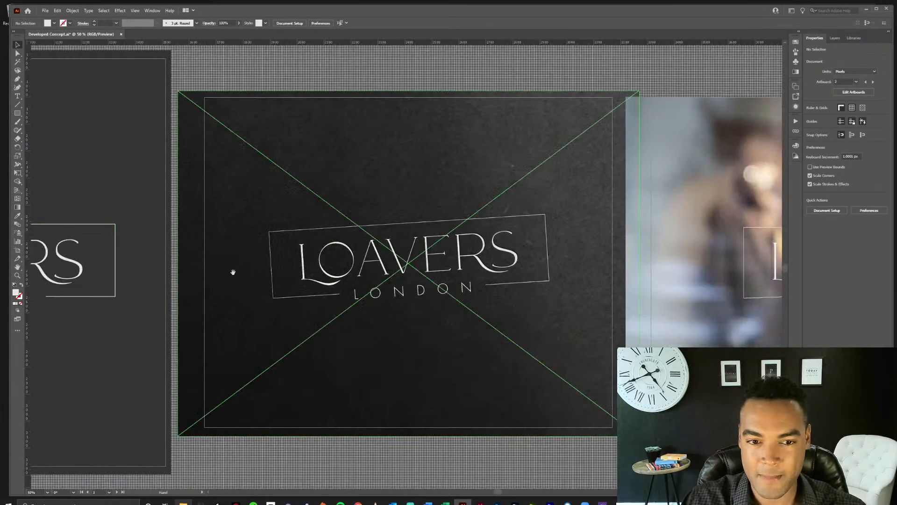
scroll(508, 470, right, 10)
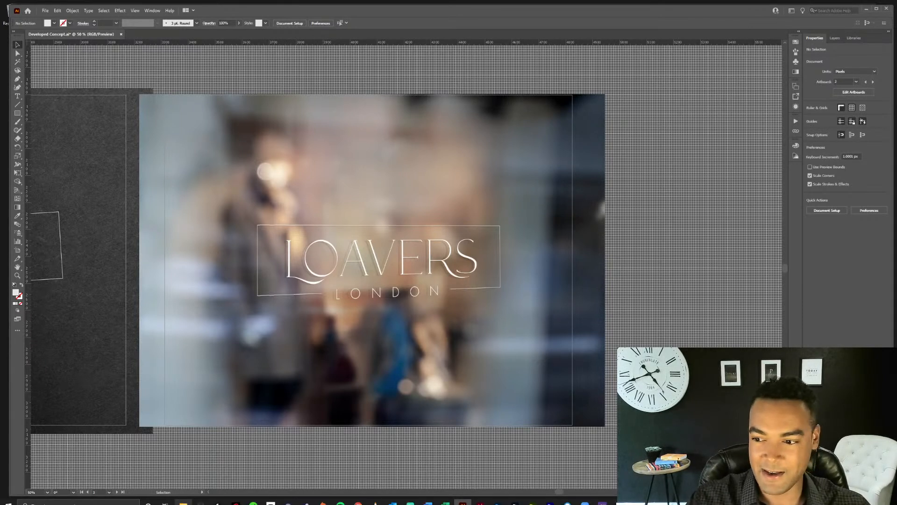
Close Developed Concept.ai without saving and exit both Illustrator and Acrobat, leaving the Loavers project folder open.
key(ctrl+w)
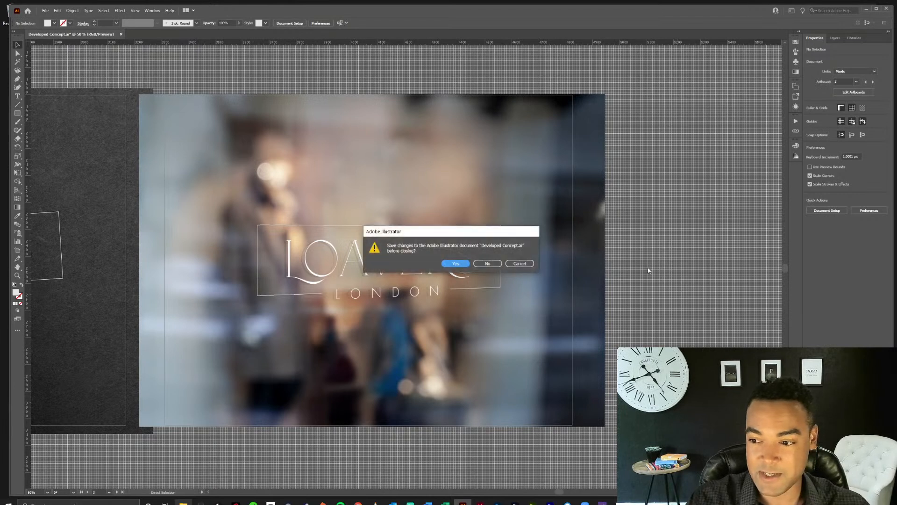
click(486, 263)
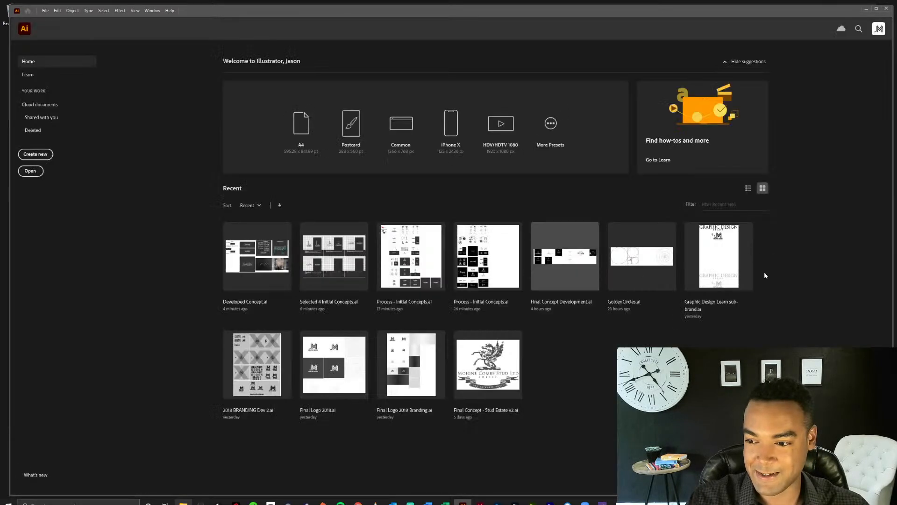
click(887, 8)
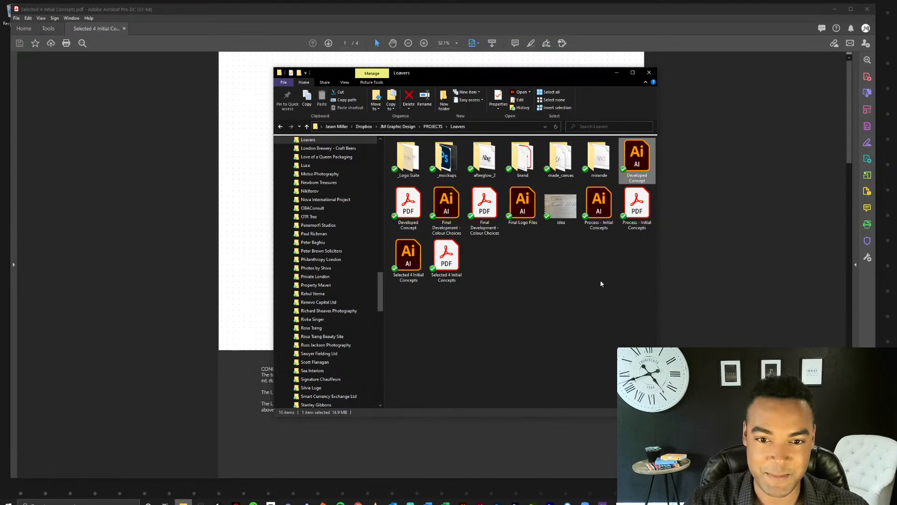
click(868, 9)
click(517, 276)
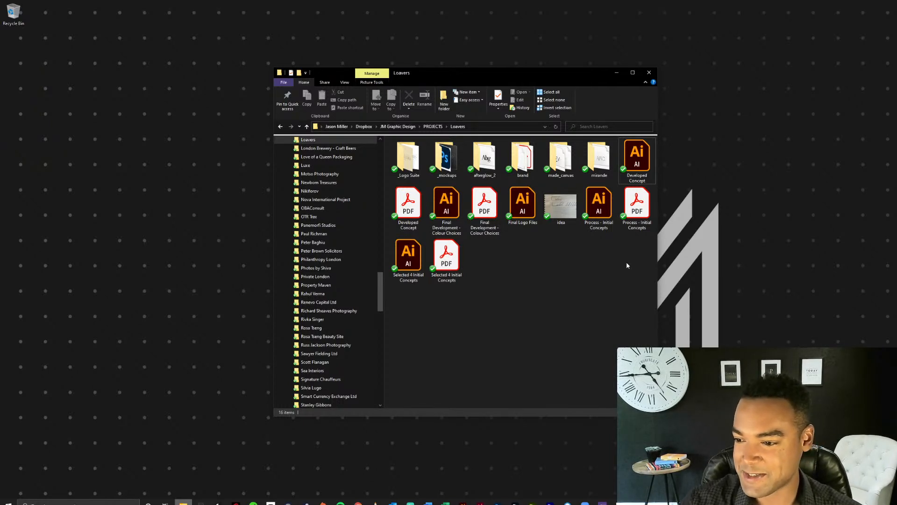
Open the Illustrator file Process - Initial Concepts from the Loavers folder and enlarge its early concept boards to 25%.
drag(541, 74, 632, 56)
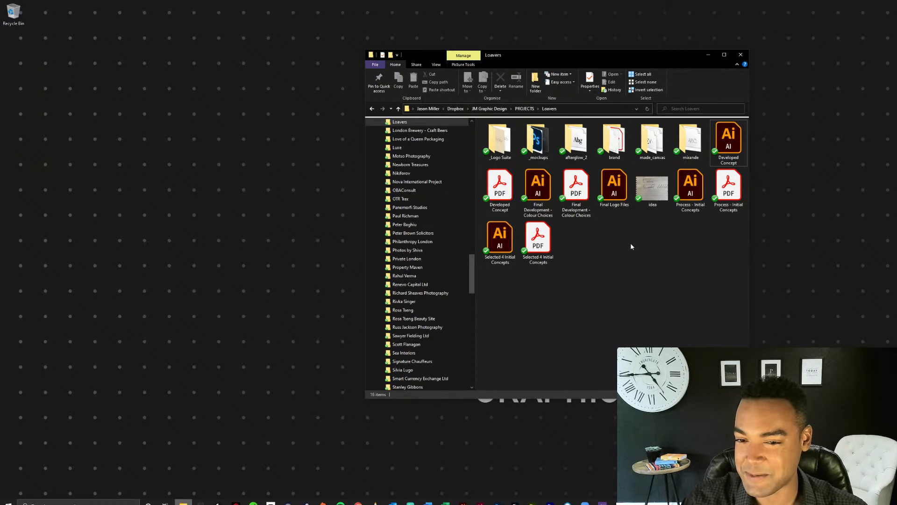
double_click(687, 189)
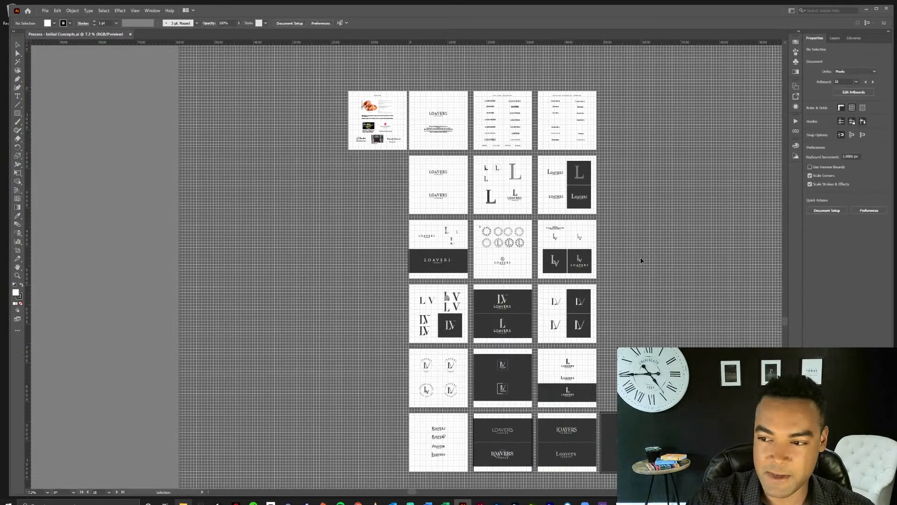
click(502, 213)
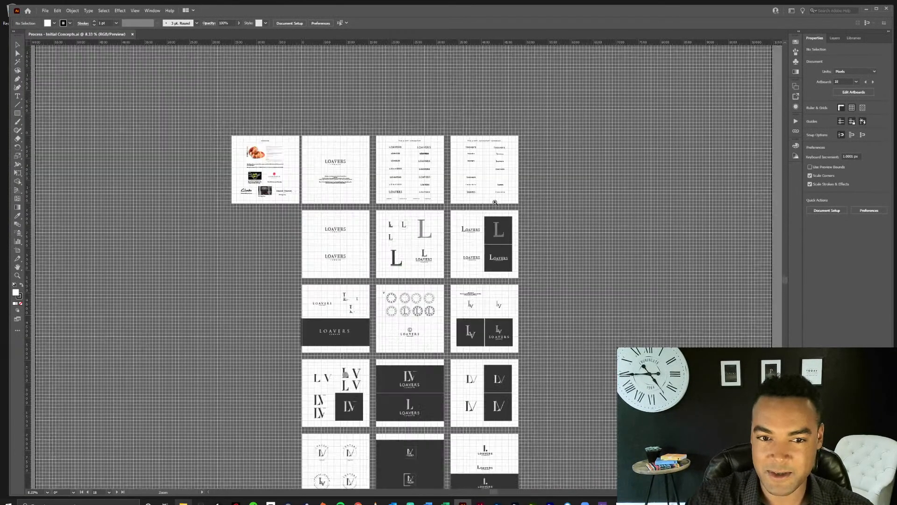
click(414, 224)
click(428, 269)
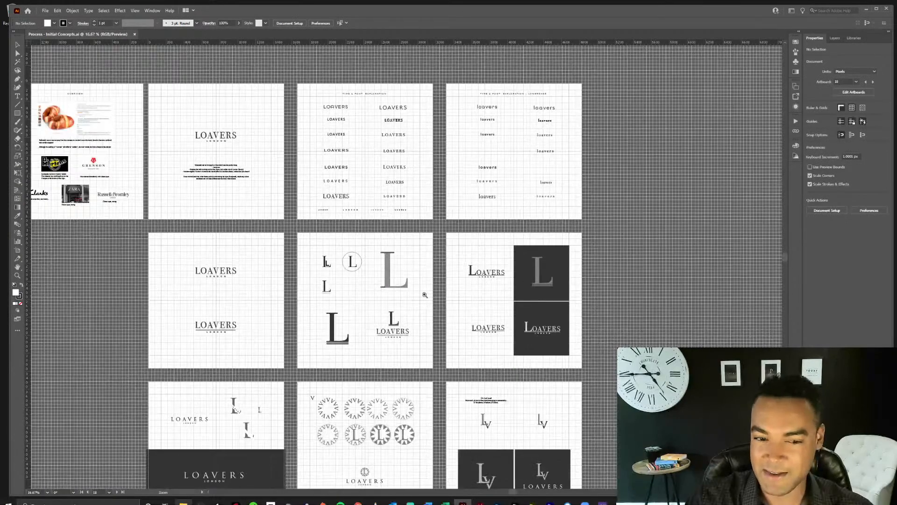
click(407, 319)
Compare the underlined L and wordmark boards with the circular V emblem boards in the row below.
drag(429, 351, 519, 270)
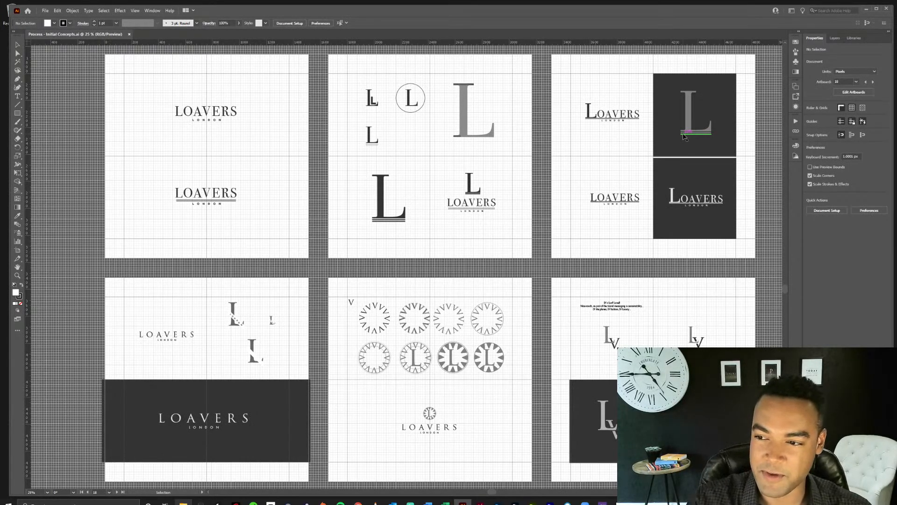
click(525, 225)
drag(524, 249, 529, 203)
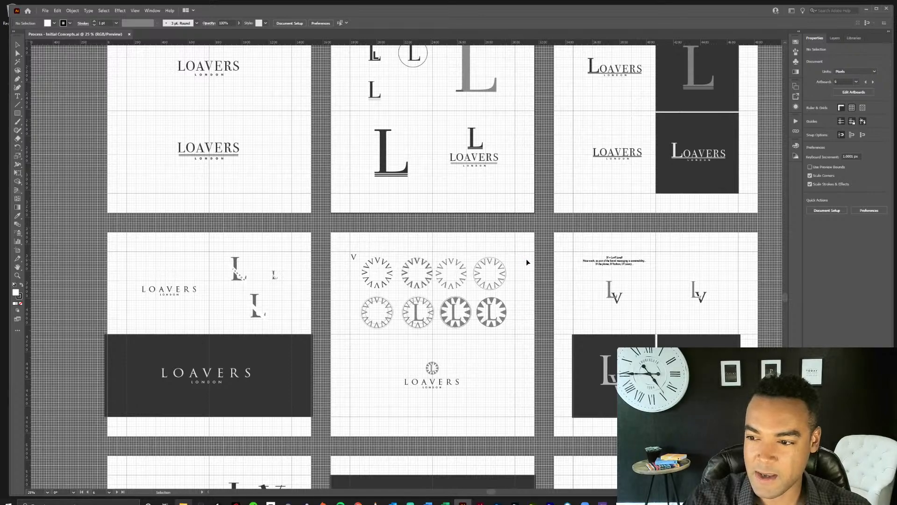
drag(529, 263, 528, 292)
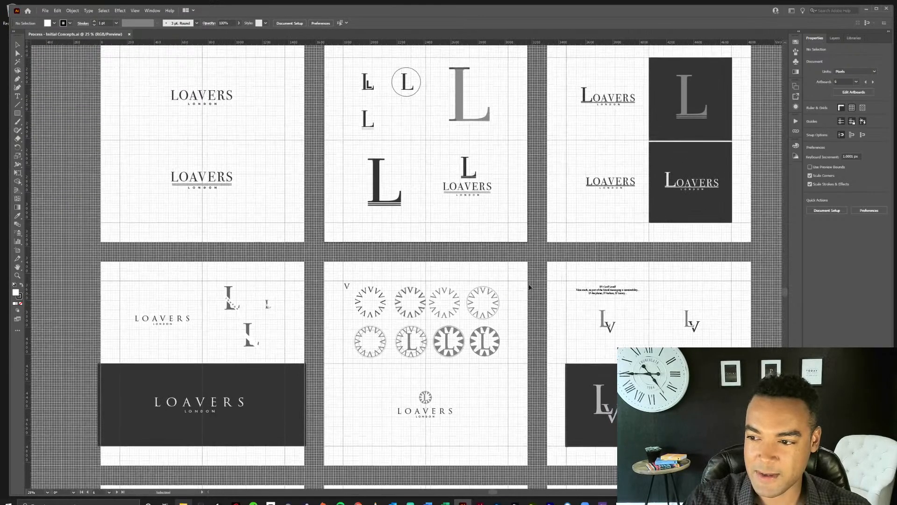